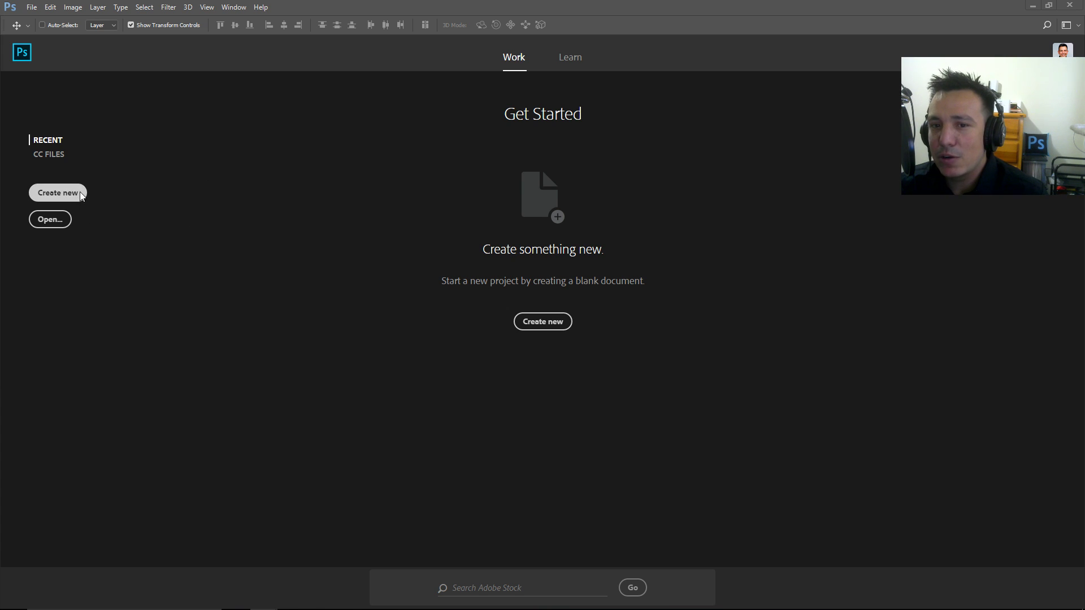
- Create a 1920 x 1080 px document at 72 ppi with a white background and add an empty layer
left_click(57, 192)
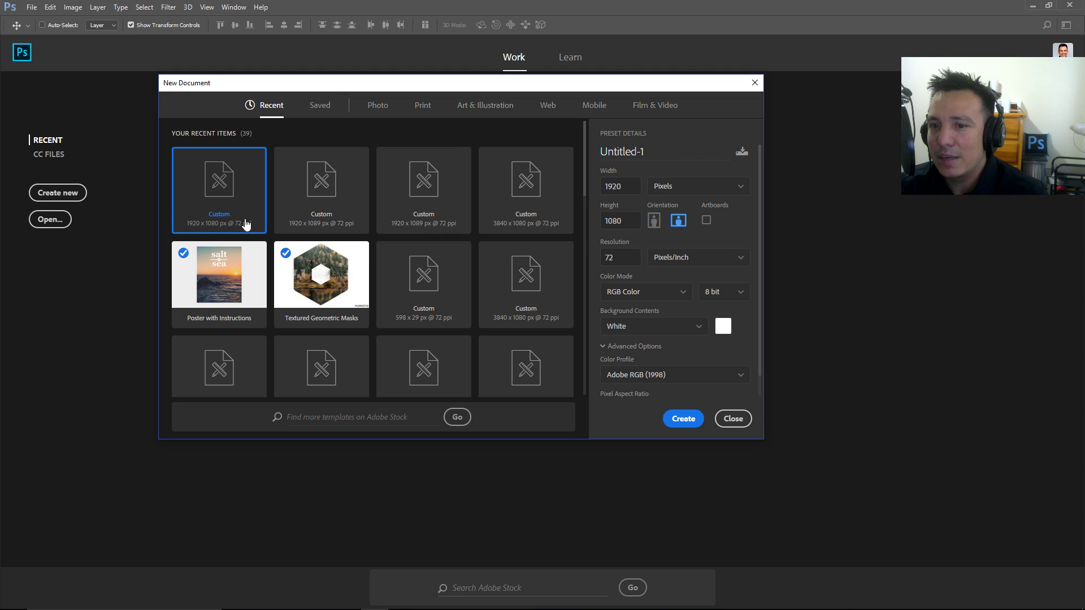
left_click(682, 419)
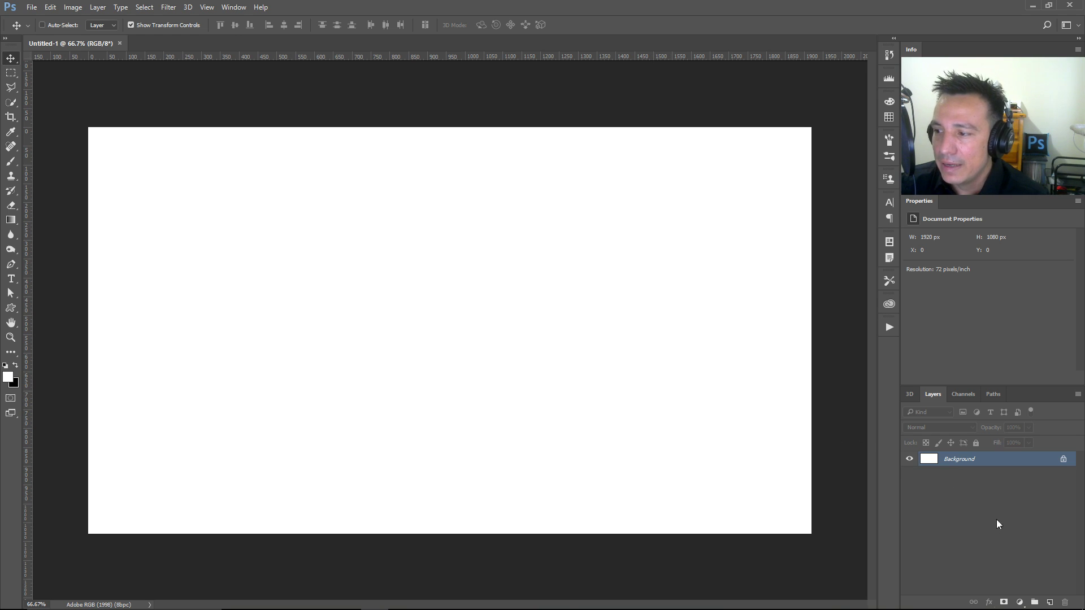
left_click(1049, 602)
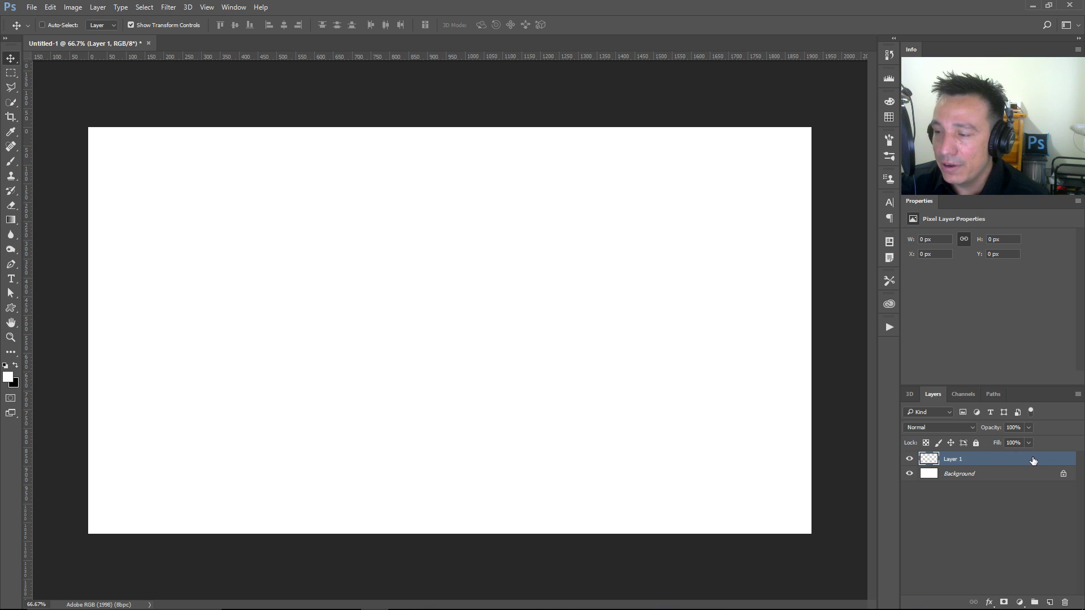
- Turn the empty layer into a 3D sphere using the Sphere mesh preset
left_click(188, 7)
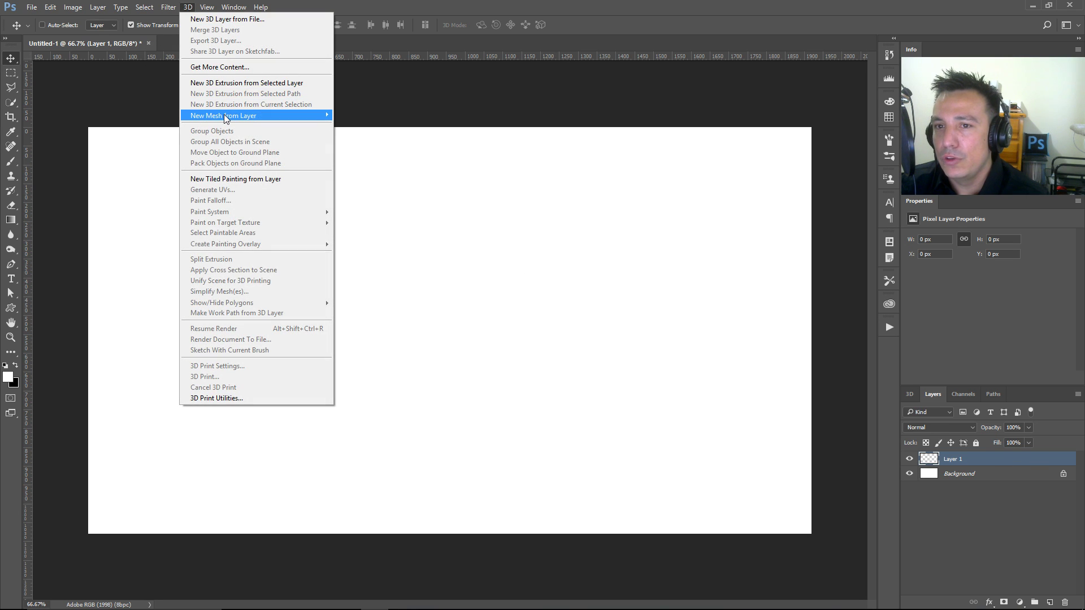
mouse_move(226, 118)
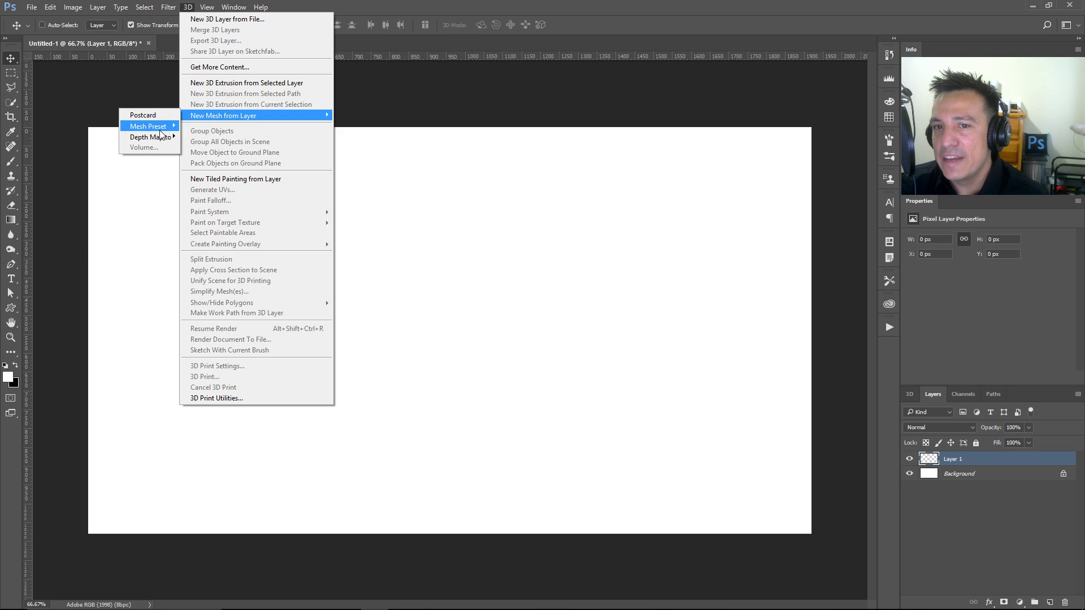
mouse_move(161, 134)
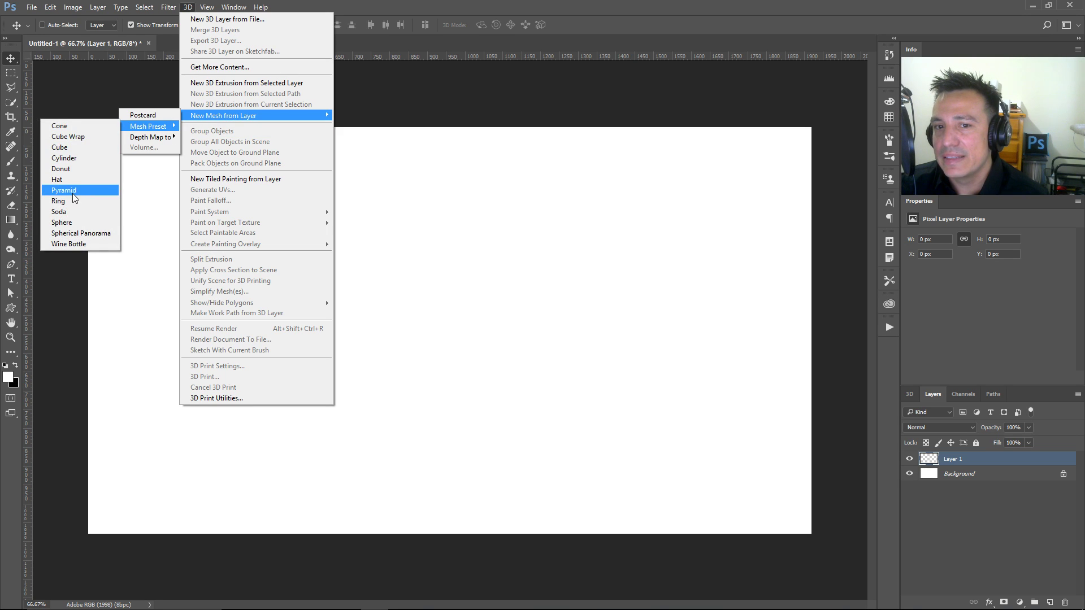
left_click(62, 222)
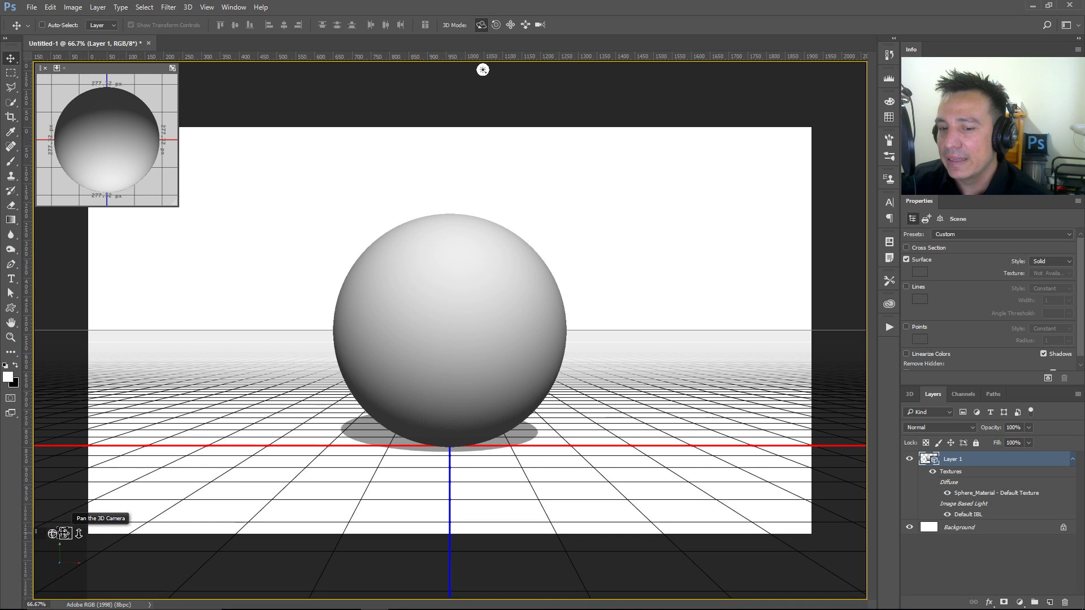
- Orbit the 3D camera to look down on the sphere and compare the scene with and without its 3D overlays
left_click_drag(53, 533, 52, 542)
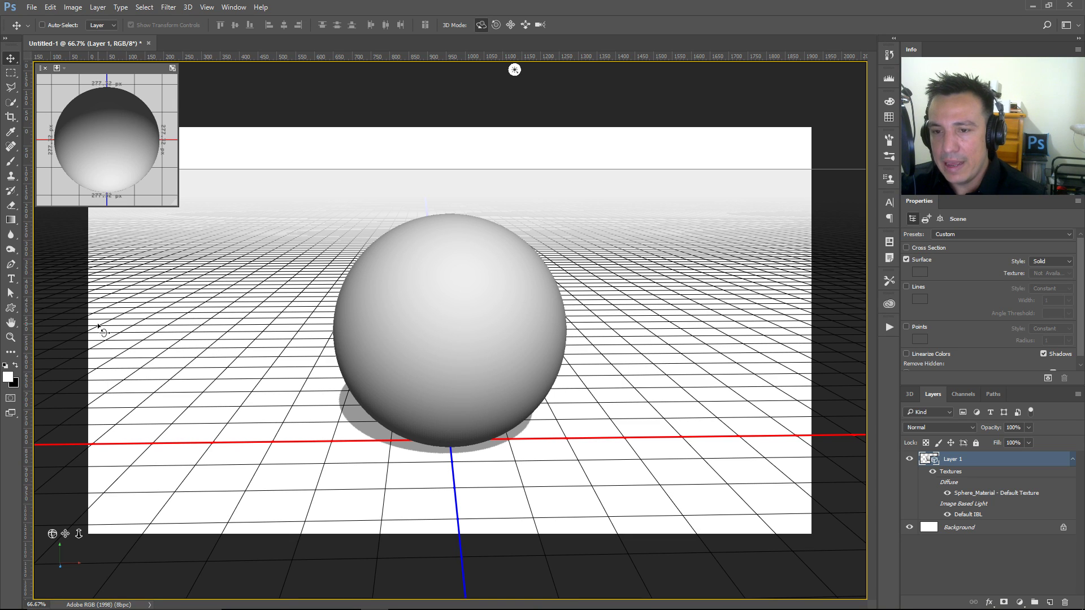
key("m")
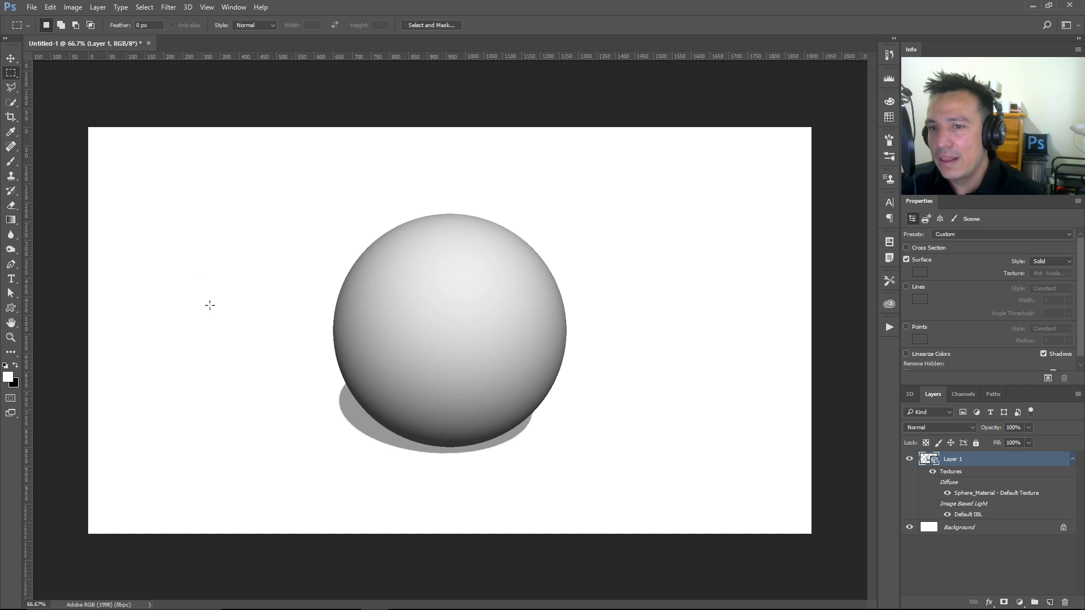
key("v")
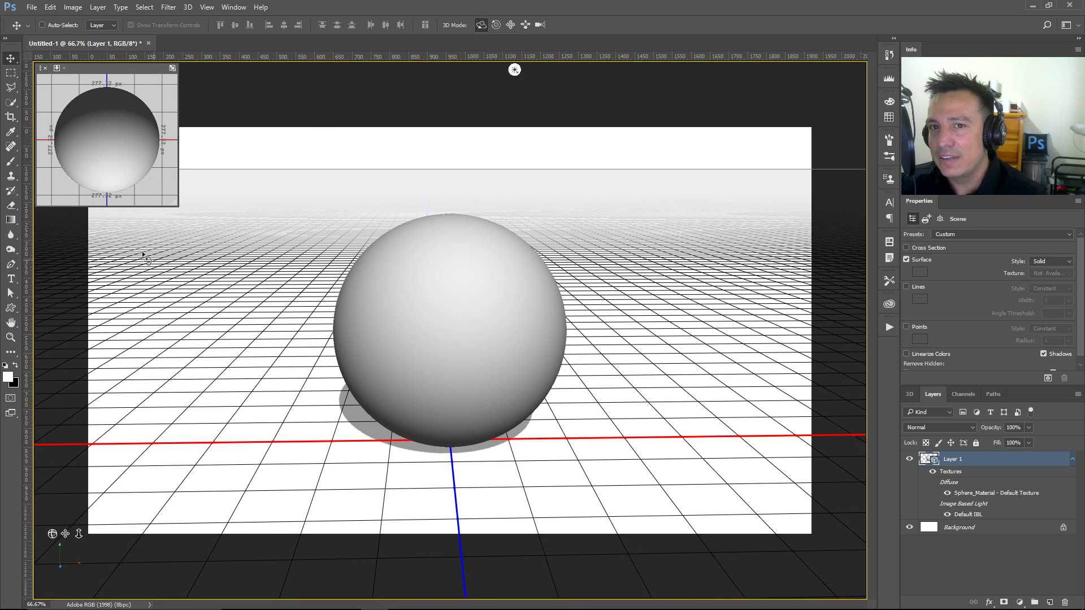
key("m")
key("v")
key("m")
key("v")
key("m")
key("v")
key("m")
key("v")
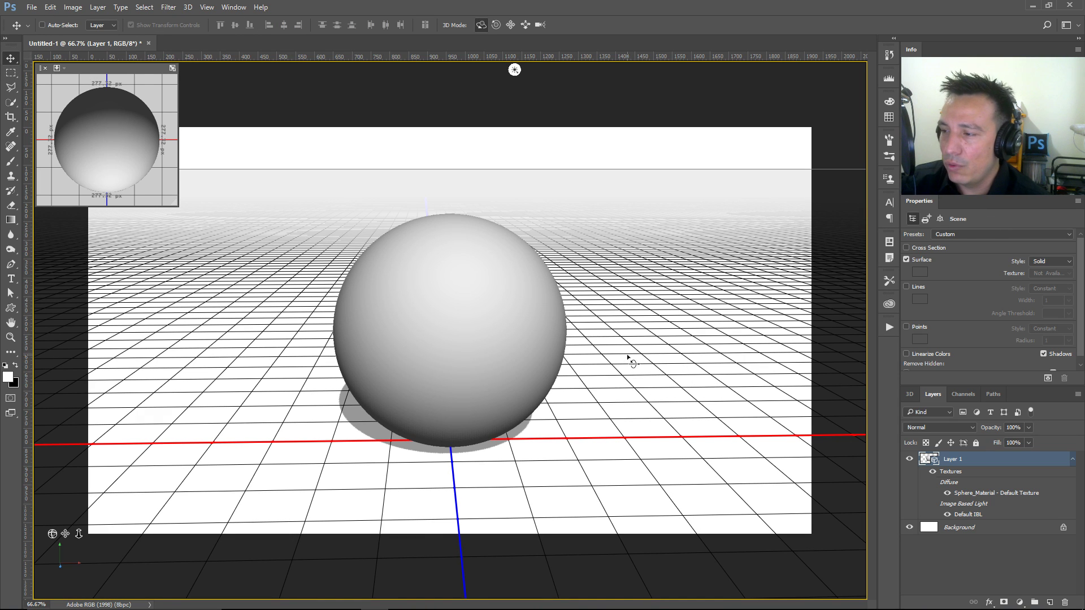
- Select the sphere's material in the 3D scene and bring all its settings down to Opacity and Refraction into view
double_click(932, 462)
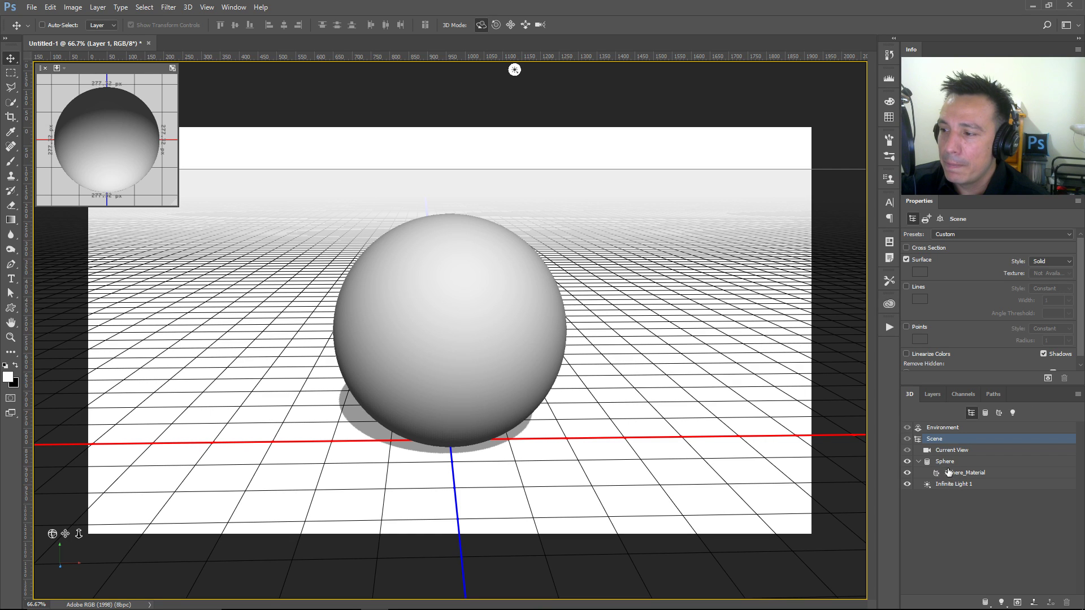
left_click(946, 464)
left_click(952, 474)
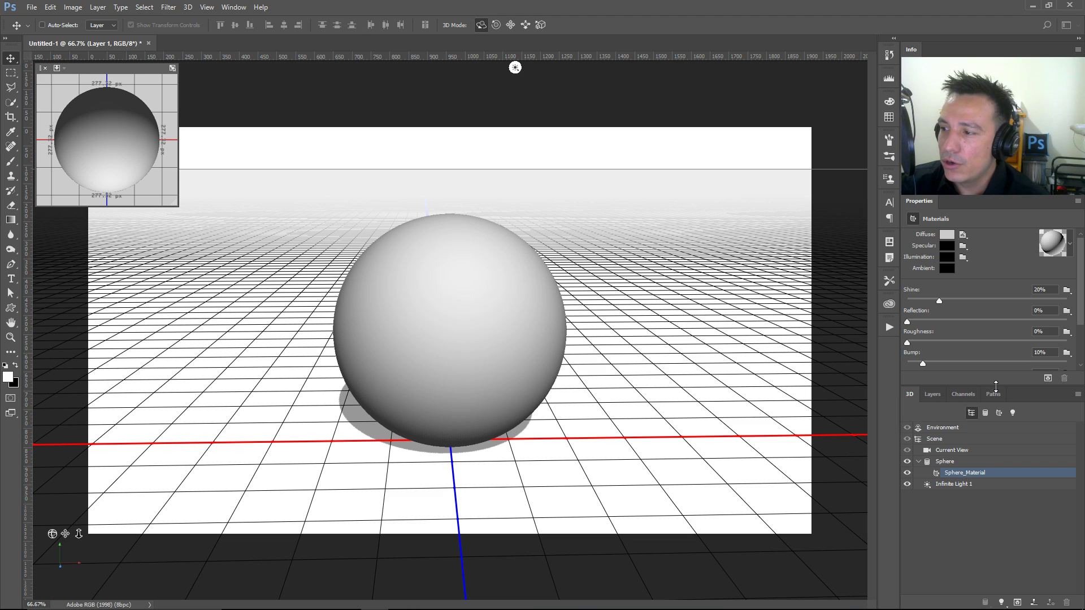
left_click_drag(995, 388, 977, 496)
scroll(1081, 370, "down", 1)
left_click_drag(1081, 370, 1081, 385)
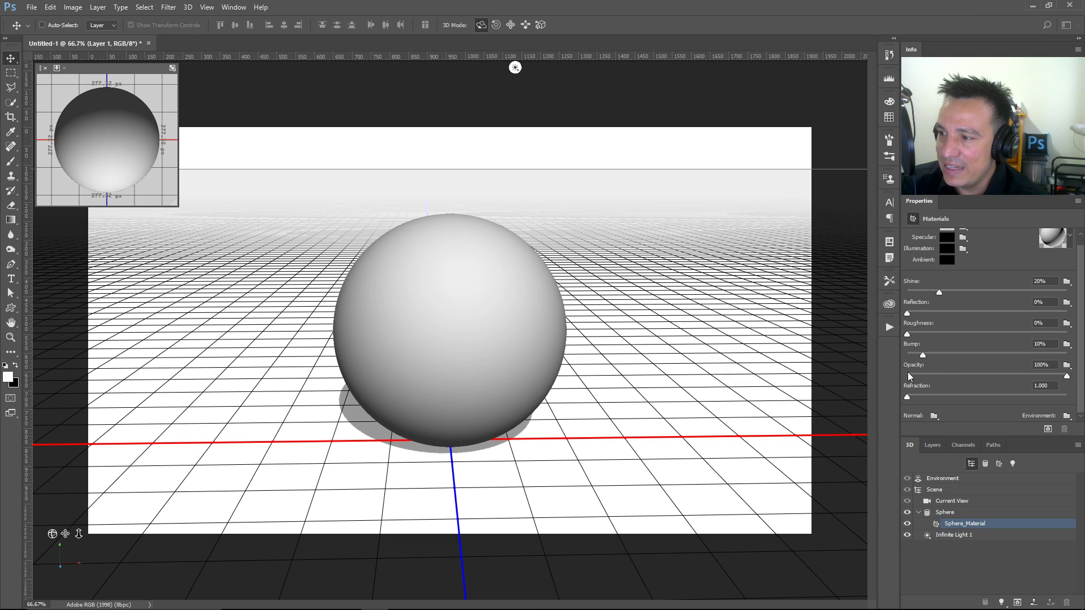
mouse_move(1066, 376)
left_mouse_down()
mouse_move(935, 376)
mouse_move(1078, 374)
left_mouse_up()
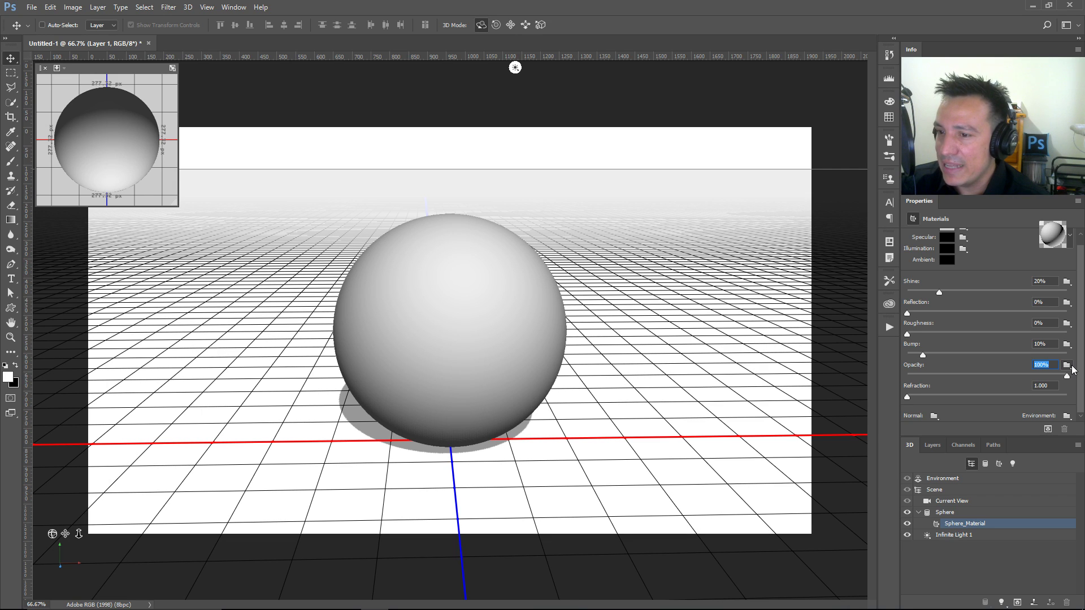
- Create a new opacity texture for the sphere's material and open it for editing
left_click(1067, 366)
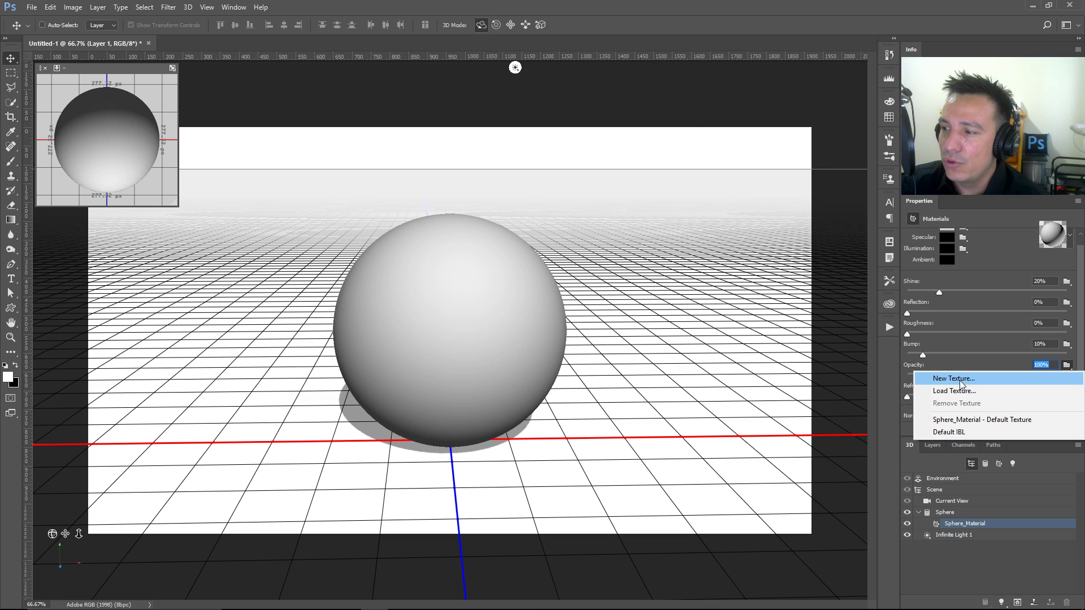
left_click(961, 383)
left_click(665, 151)
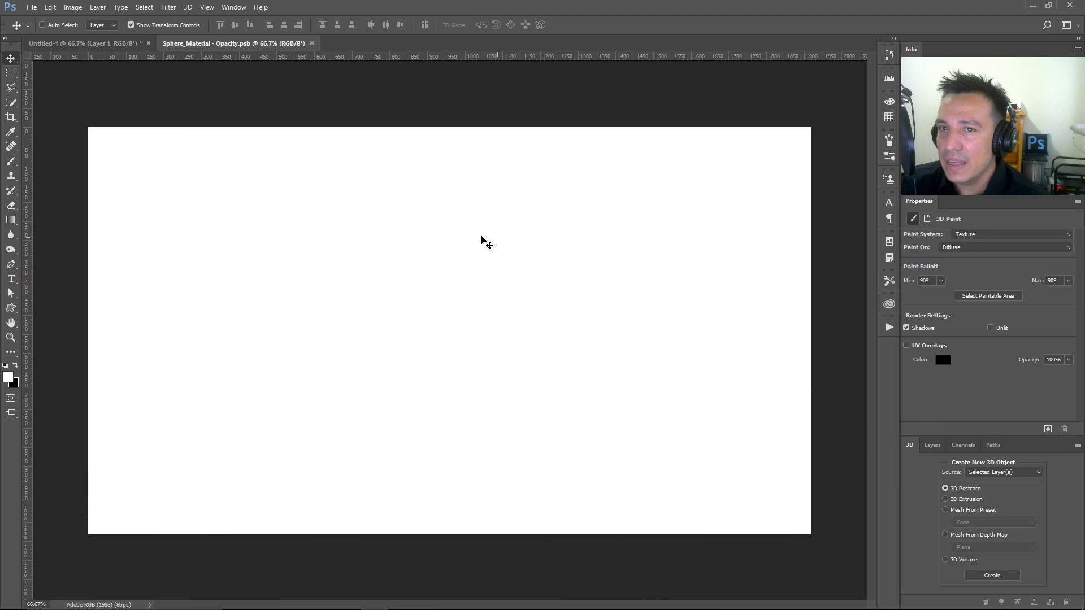
- Embed the black-and-white leaf pattern image in the opacity texture and stretch it to fill the whole canvas
left_click(34, 10)
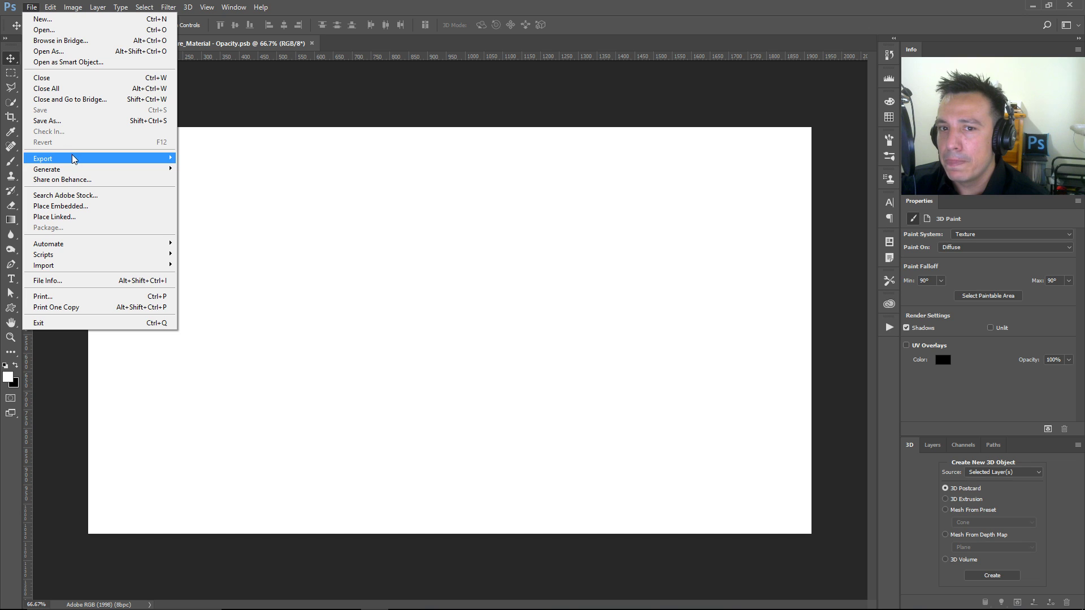
left_click(90, 209)
left_click(187, 85)
left_click(718, 424)
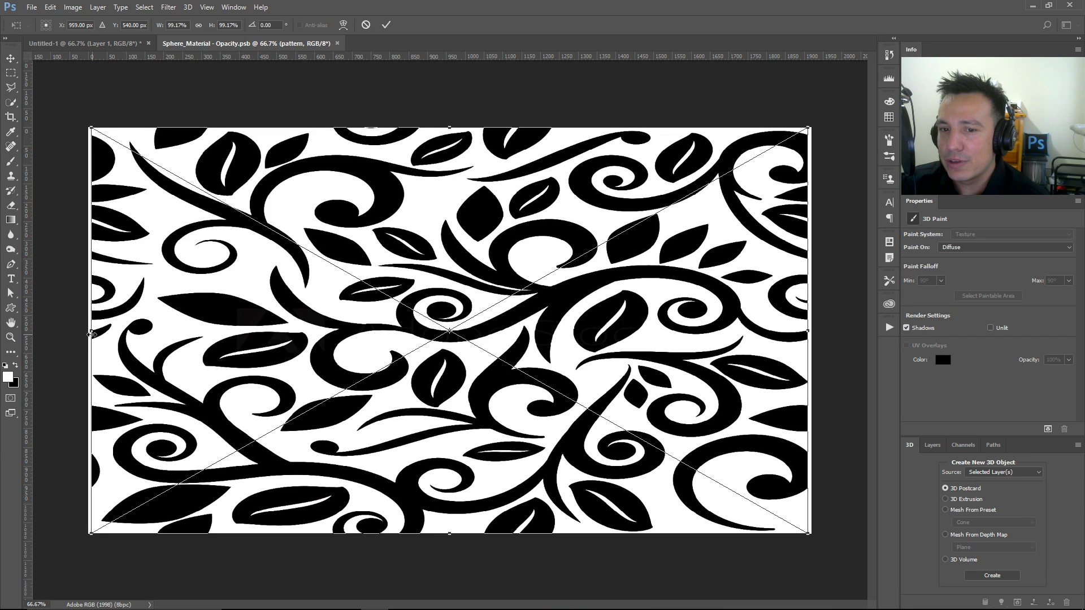
left_click_drag(90, 331, 88, 332)
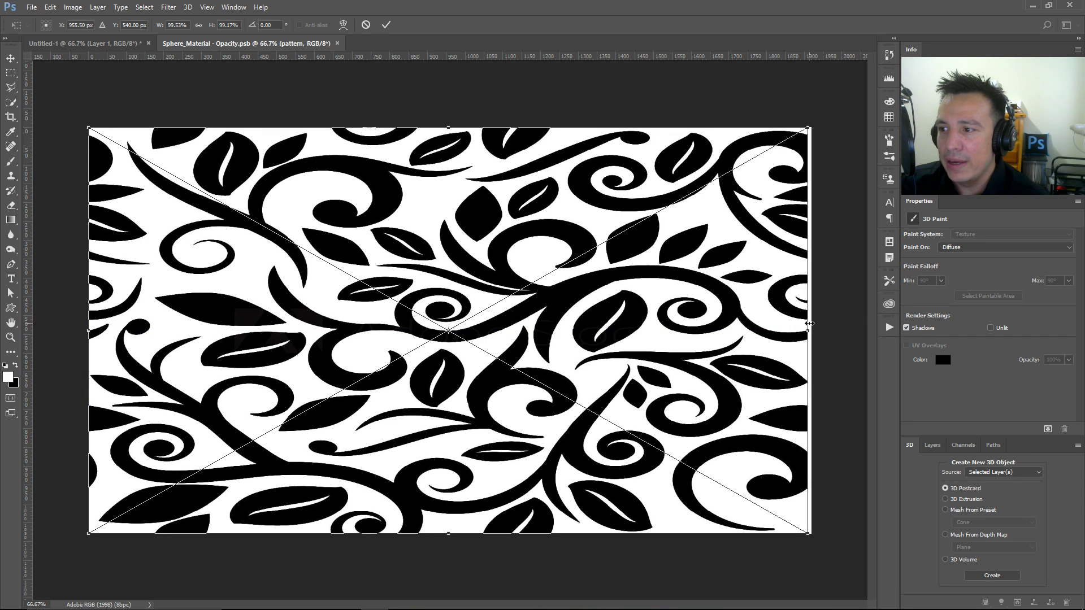
left_click_drag(809, 328, 812, 325)
left_click_drag(456, 538, 457, 535)
key("Return")
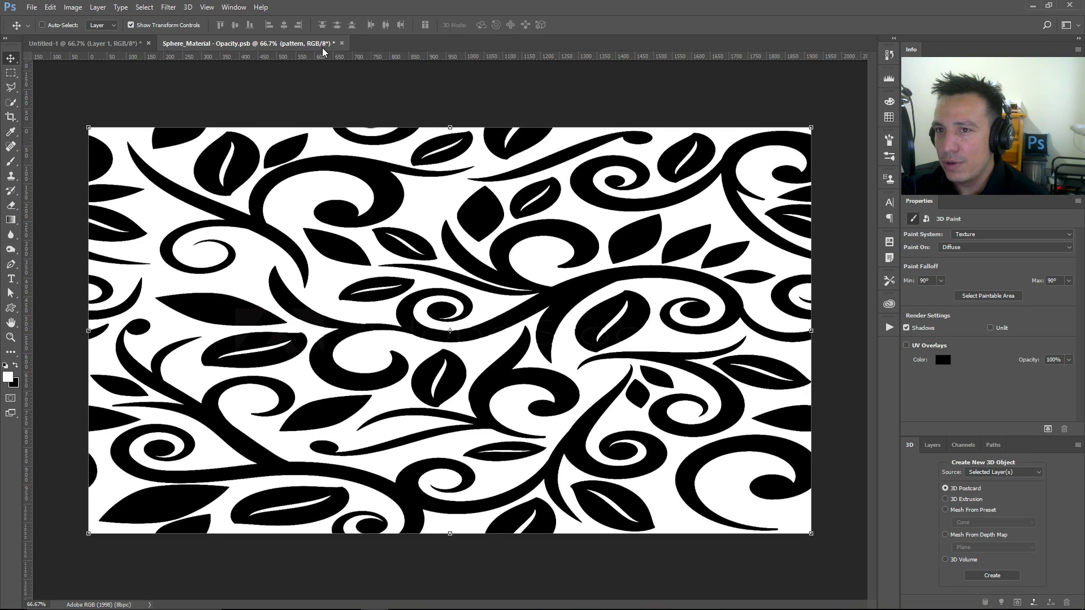
- Save and close the opacity texture, and orbit the 3D camera to view the patterned sphere from several sides
left_click(341, 43)
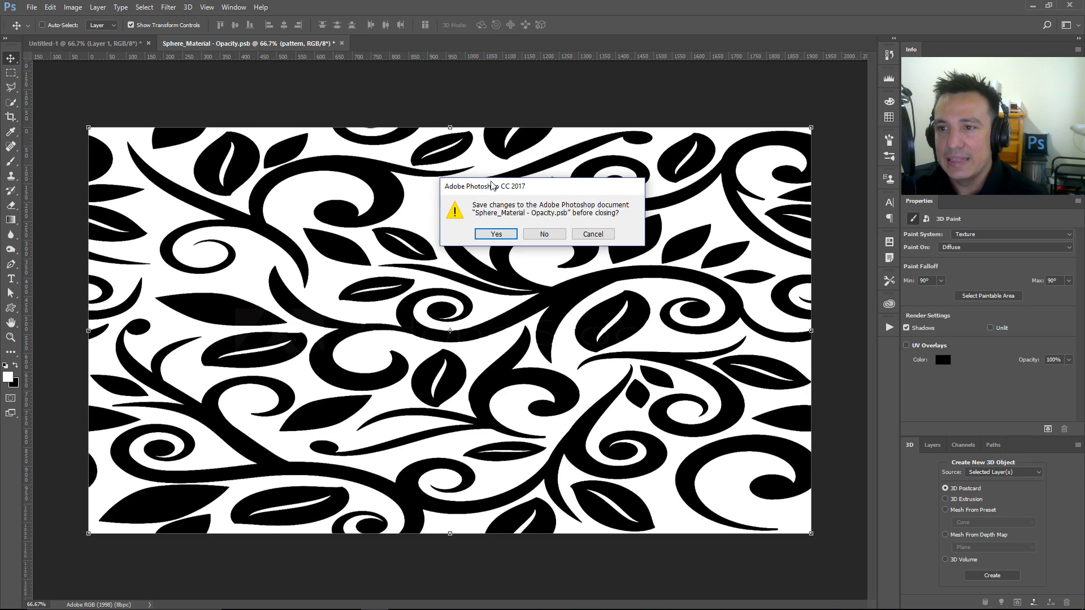
left_click(496, 234)
left_click(672, 184)
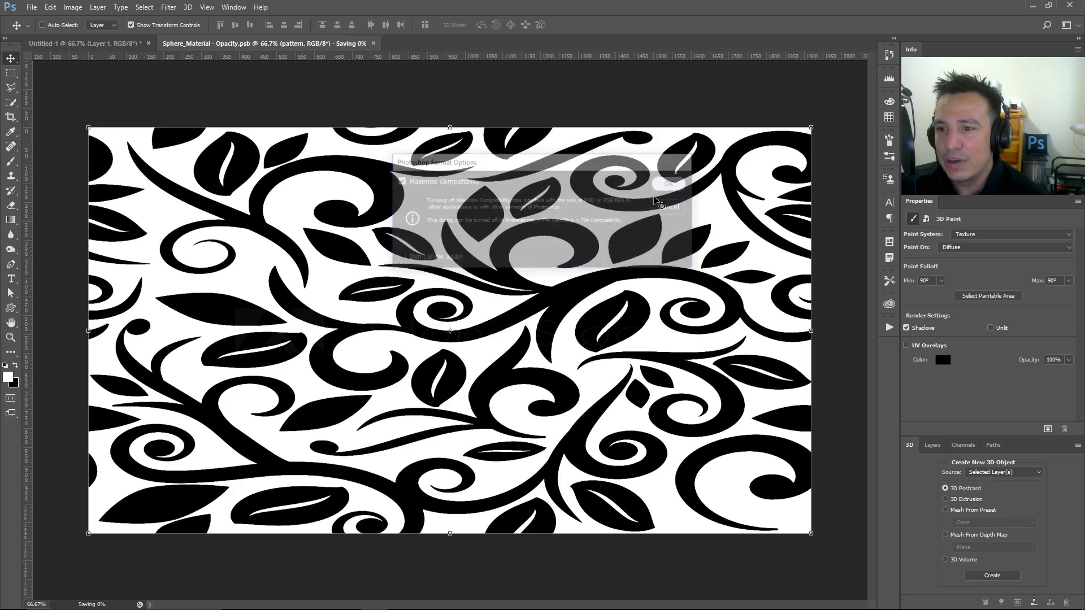
left_click_drag(52, 534, 150, 536)
left_click_drag(151, 519, 607, 419)
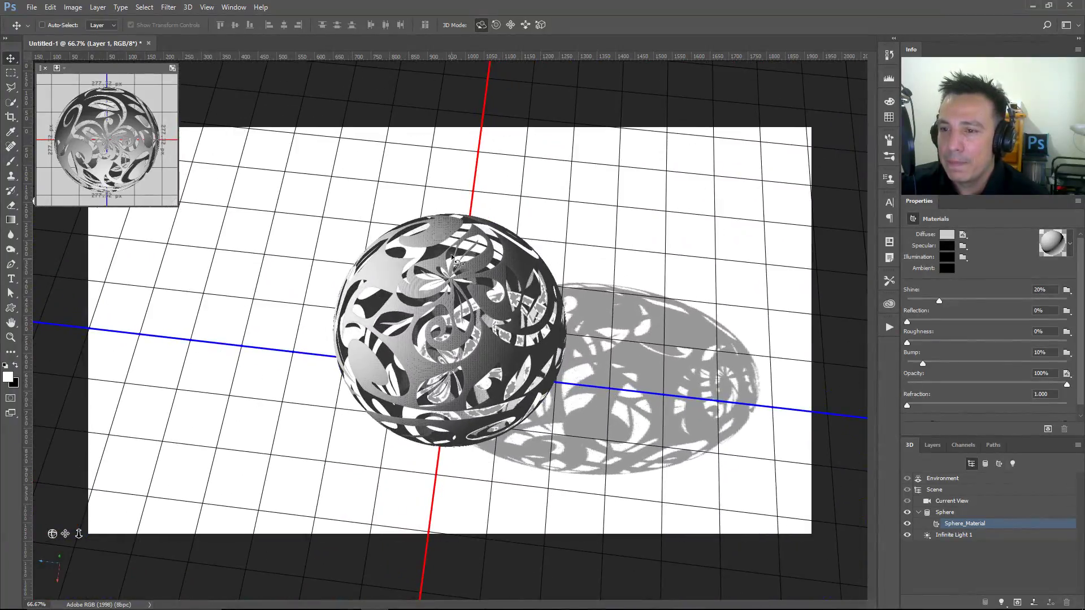
left_click_drag(51, 534, 128, 509)
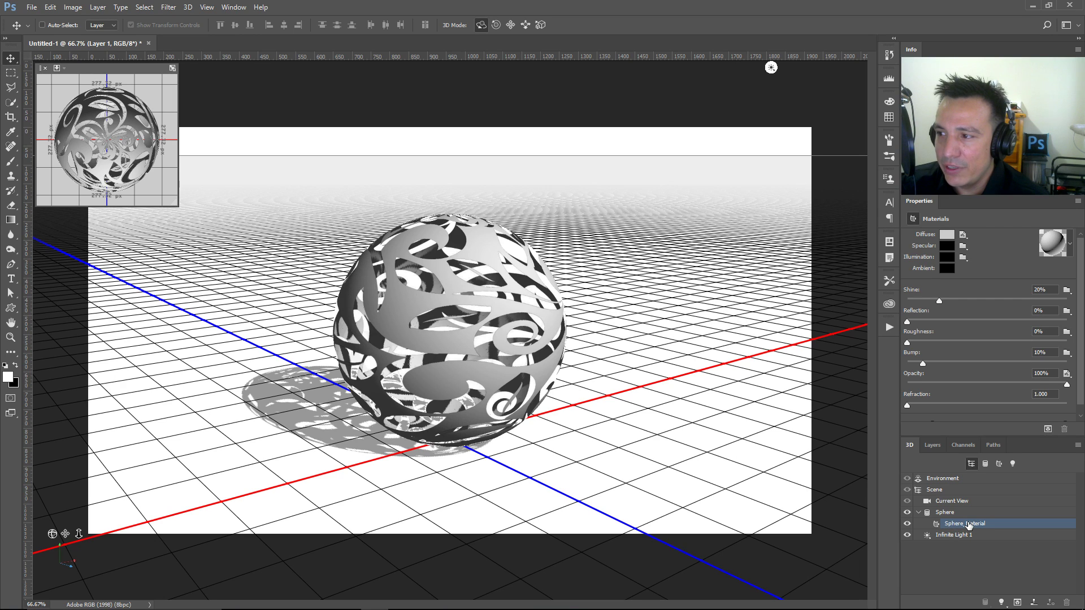
- Invert the pattern layer in the sphere's opacity texture, save it, and orbit the camera around the updated sphere
left_click(1068, 375)
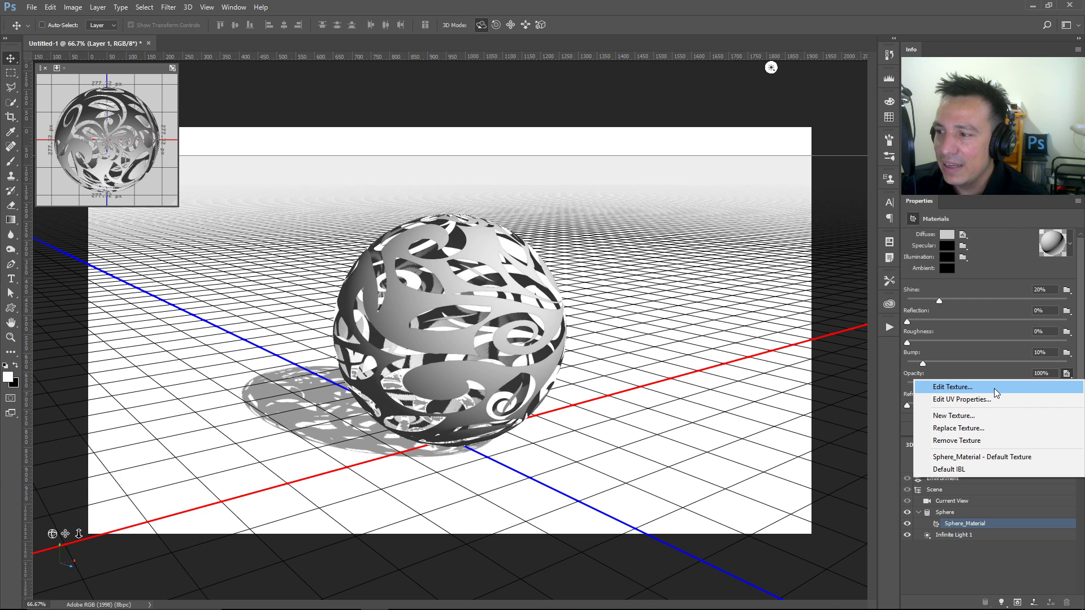
left_click(968, 385)
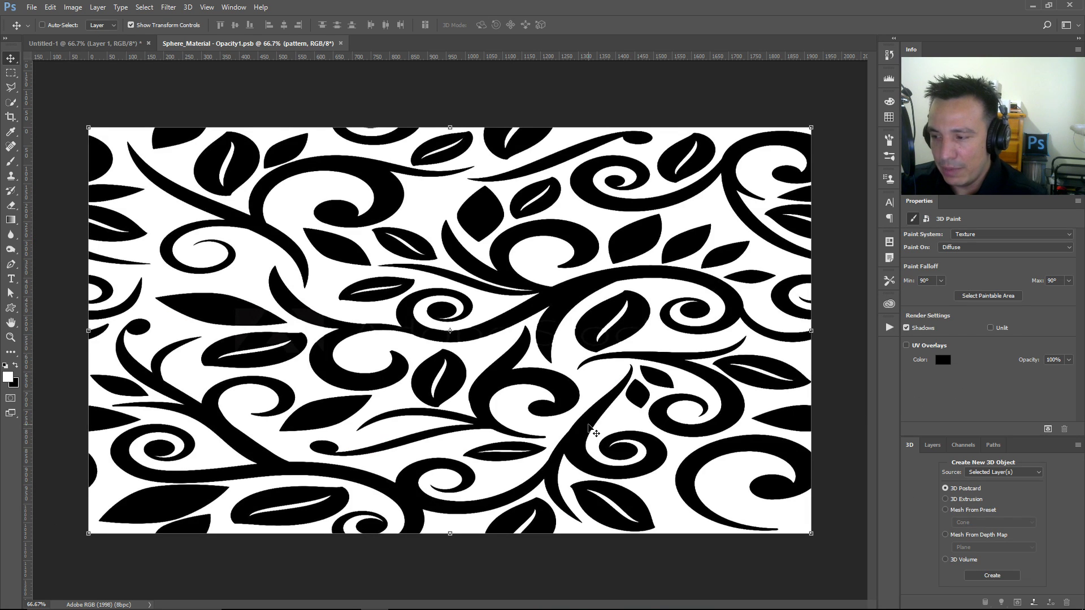
left_click(932, 445)
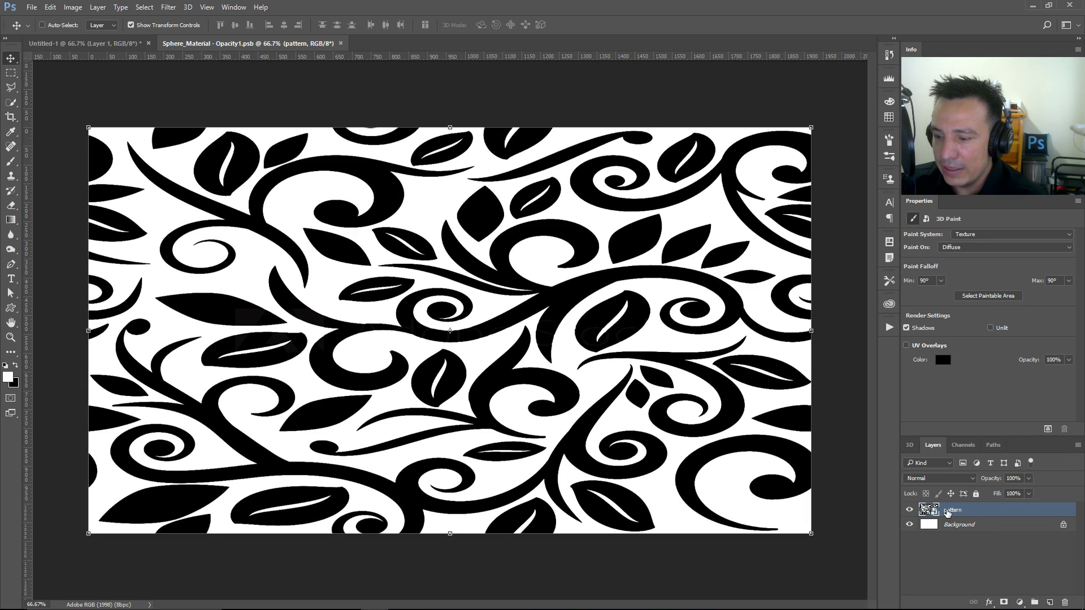
key("ctrl+i")
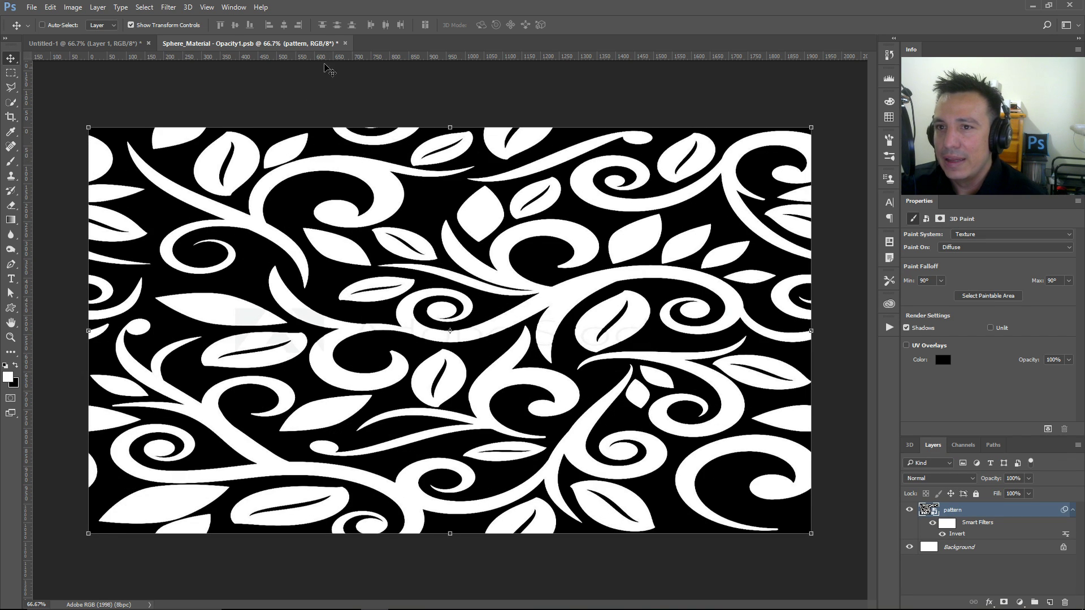
left_click(113, 43)
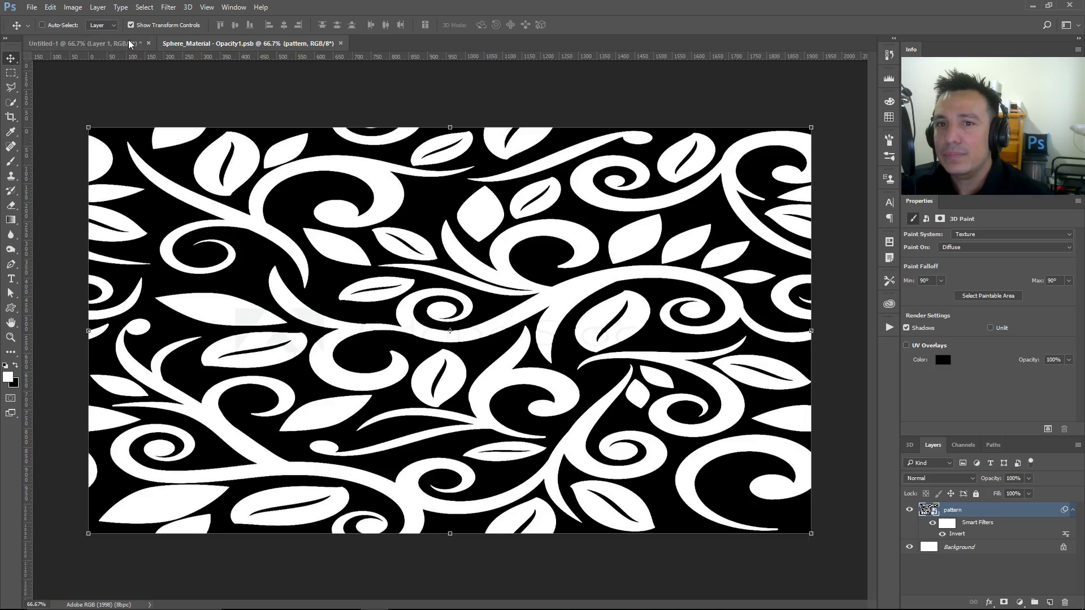
left_click_drag(52, 533, 727, 529)
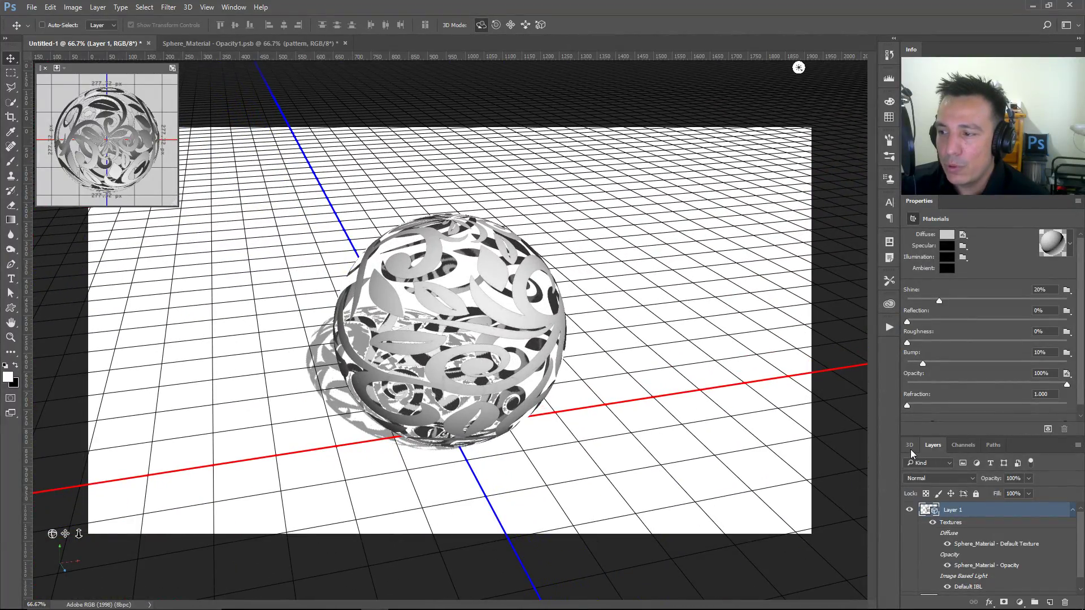
- Place the "Scenic stretch of Route 66 in Arizona" library image above the Background layer and scale it to cover the whole canvas
left_click(1072, 510)
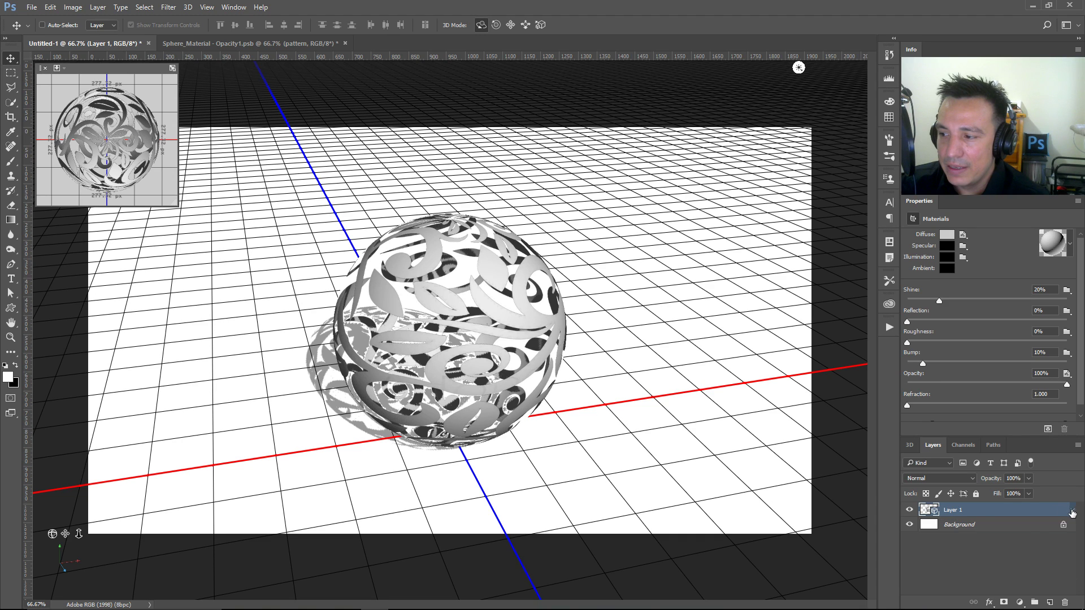
left_click(954, 529)
left_click(888, 305)
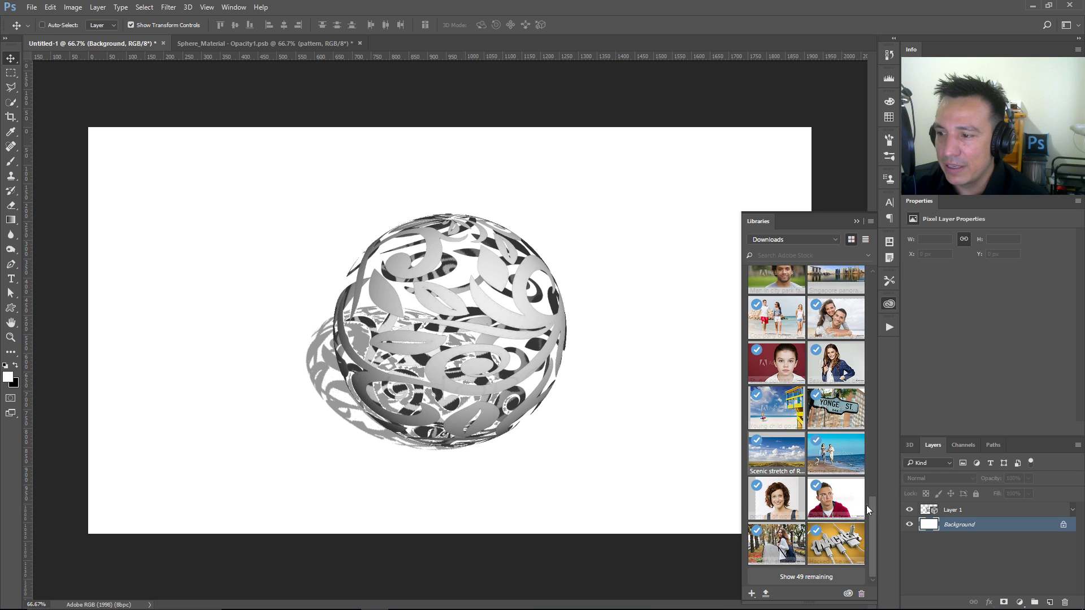
left_click_drag(778, 463, 357, 370)
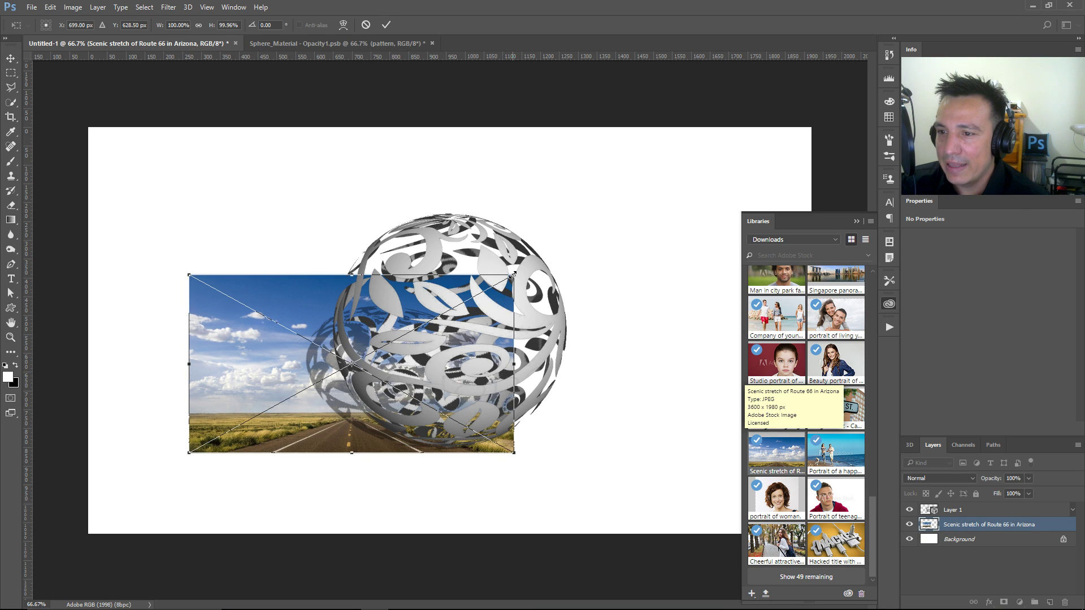
left_click_drag(512, 277, 812, 111)
left_click(854, 223)
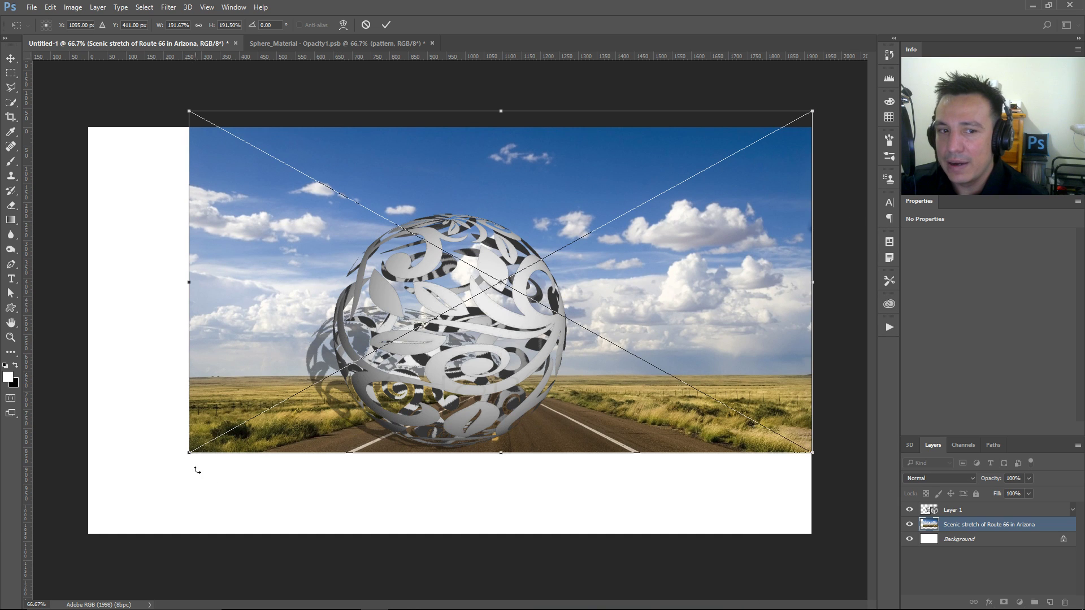
left_click_drag(190, 455, 32, 539)
mouse_move(430, 530)
left_mouse_down()
mouse_move(415, 525)
mouse_move(429, 524)
left_mouse_up()
- Orbit and move the sphere layer's 3D camera so the ground plane matches the photo's horizon and the sphere rests on the road
left_click(954, 510)
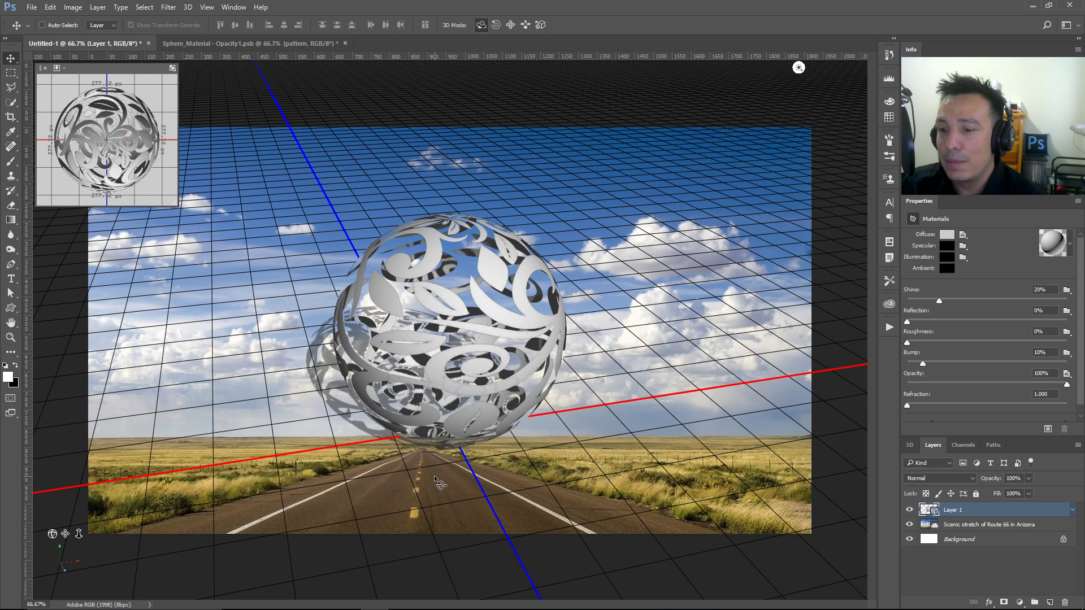
left_click(909, 510)
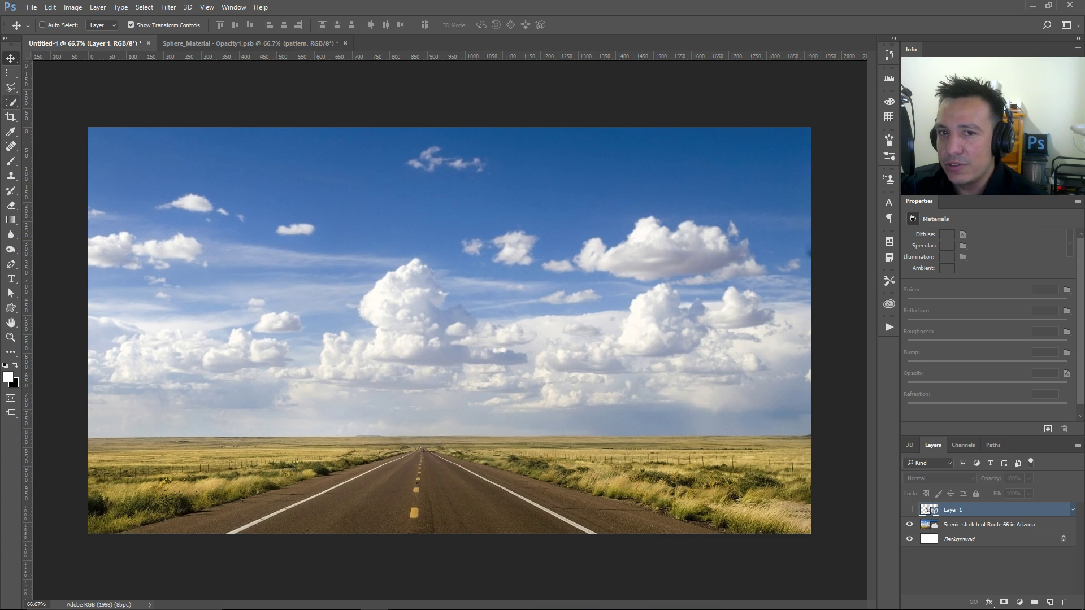
left_click(909, 509)
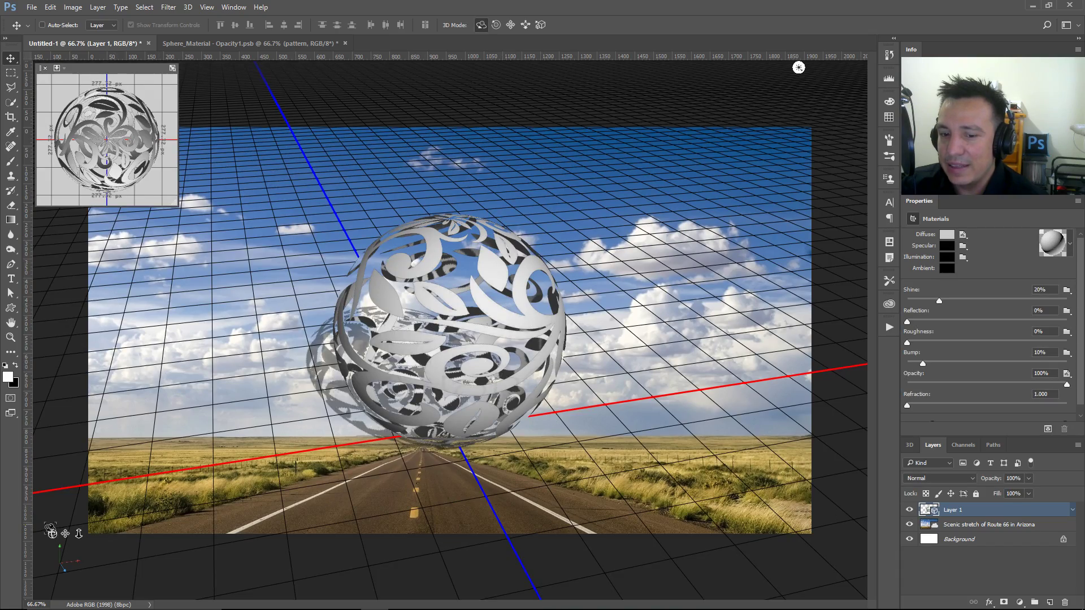
mouse_move(52, 534)
left_mouse_down()
mouse_move(32, 534)
mouse_move(47, 516)
mouse_move(78, 546)
mouse_move(51, 536)
left_mouse_up()
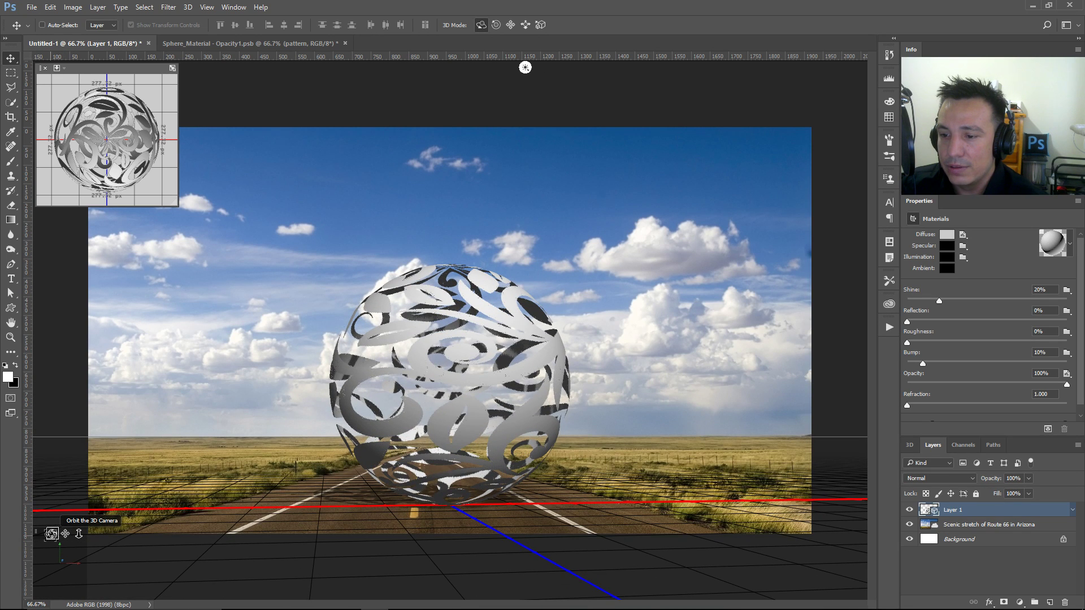
mouse_move(65, 534)
left_mouse_down()
mouse_move(103, 482)
mouse_move(91, 520)
mouse_move(65, 536)
left_mouse_up()
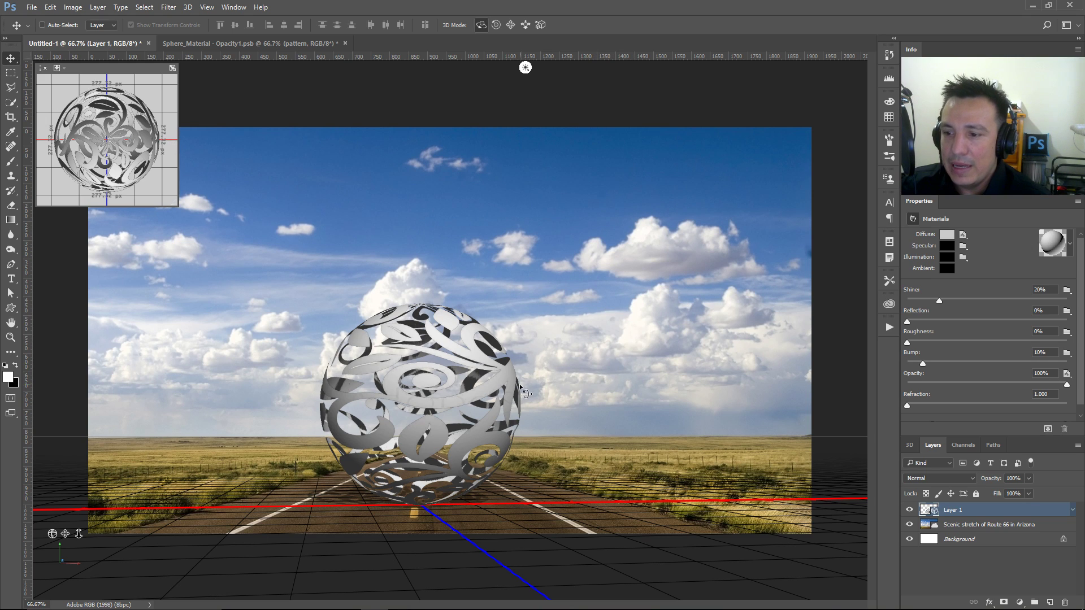
- Select the full canvas area of the Route 66 photo layer and copy it
key("m")
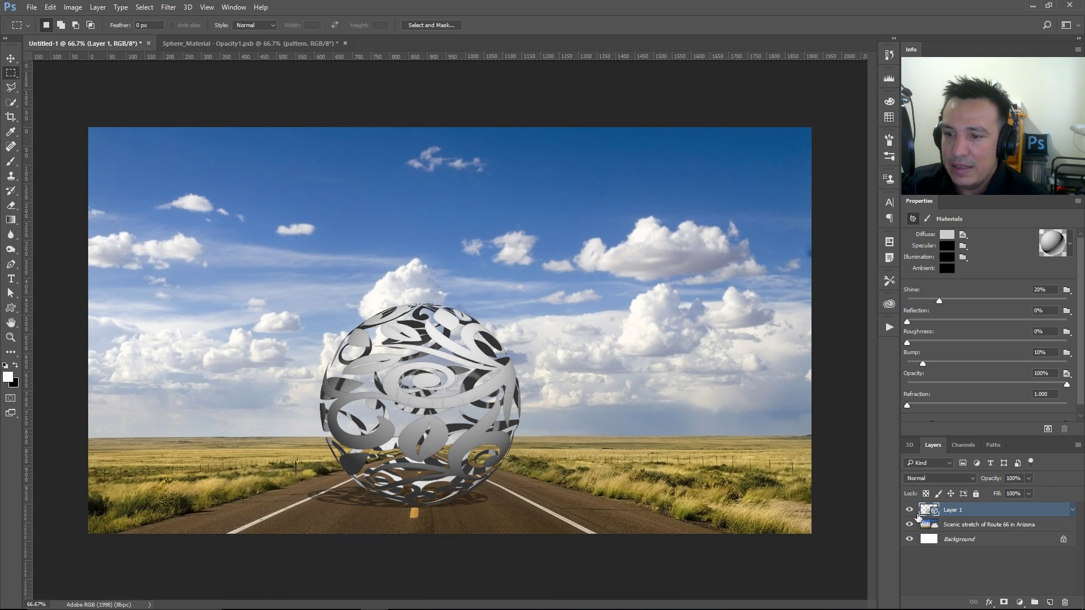
left_click(928, 526)
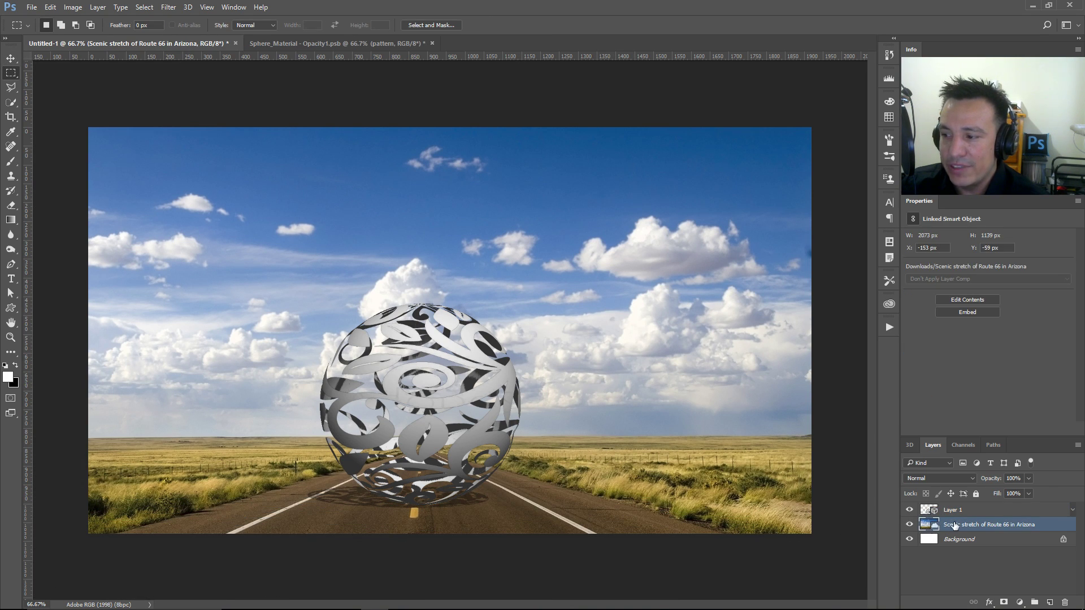
key("ctrl+a")
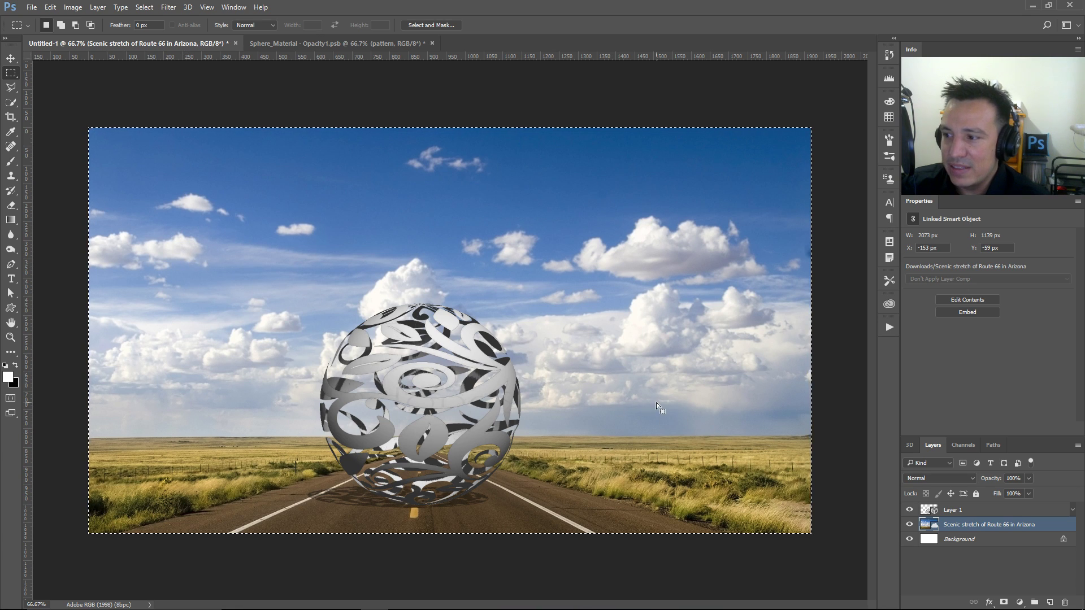
- Create a new 1920 x 1080 px image-based light texture for the 3D environment and open it for editing
left_click(931, 510)
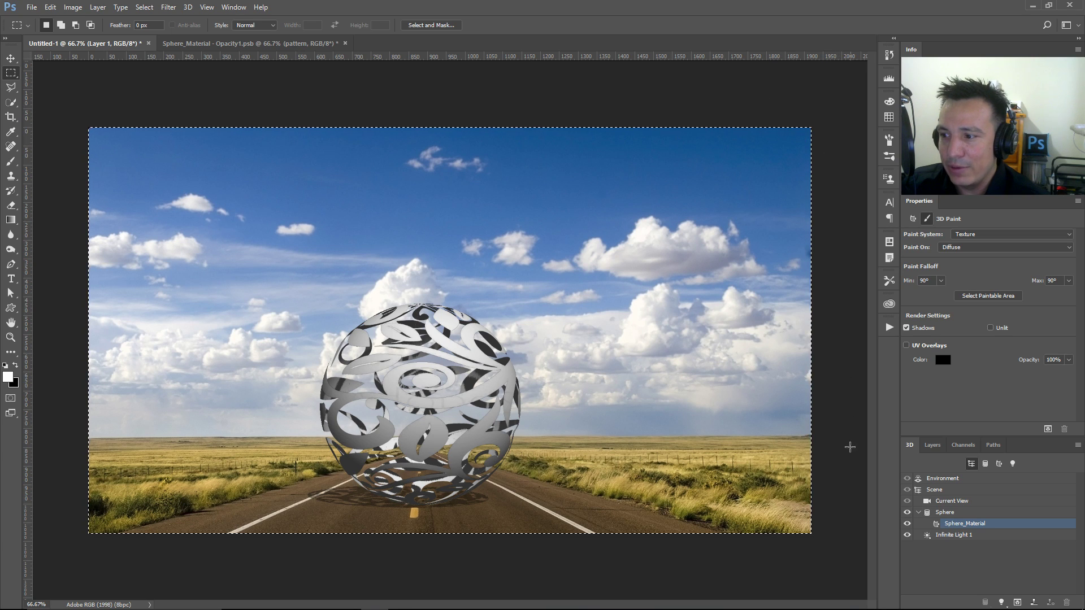
left_click(951, 478)
left_click(970, 250)
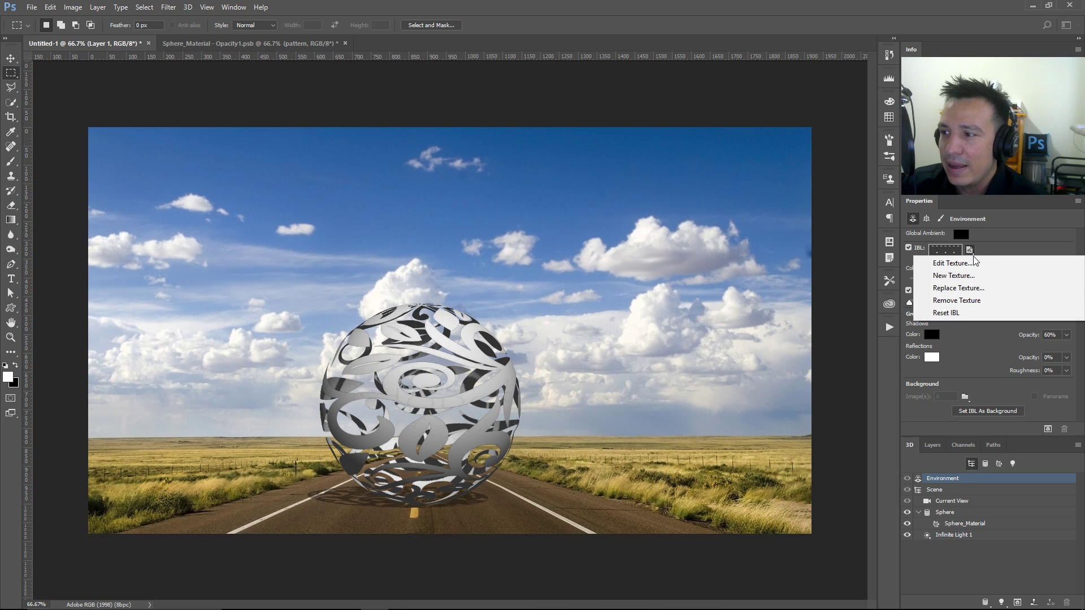
left_click(954, 276)
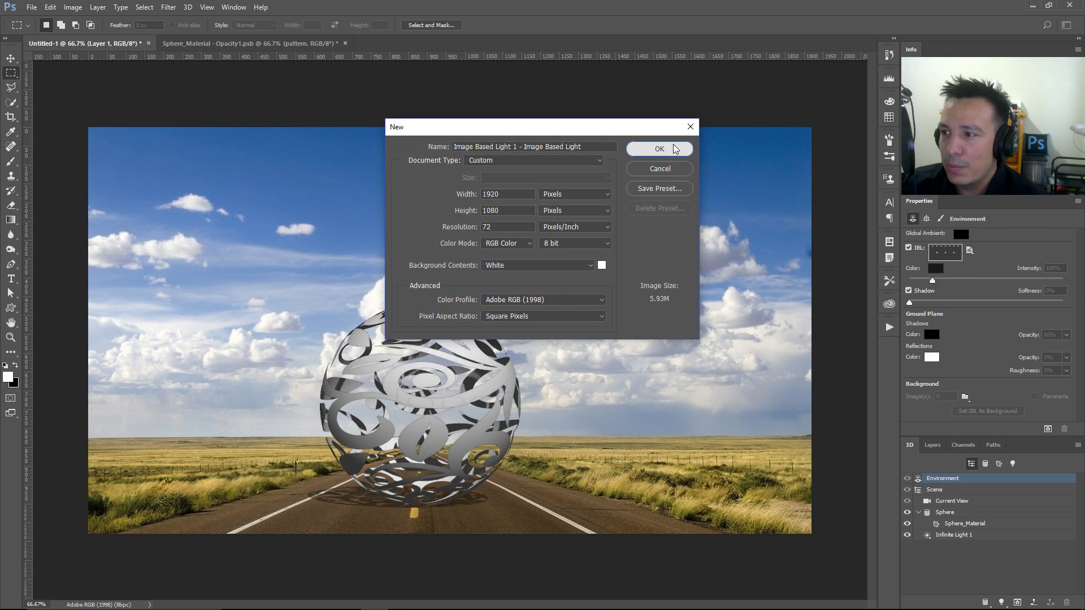
left_click(674, 149)
left_click(969, 250)
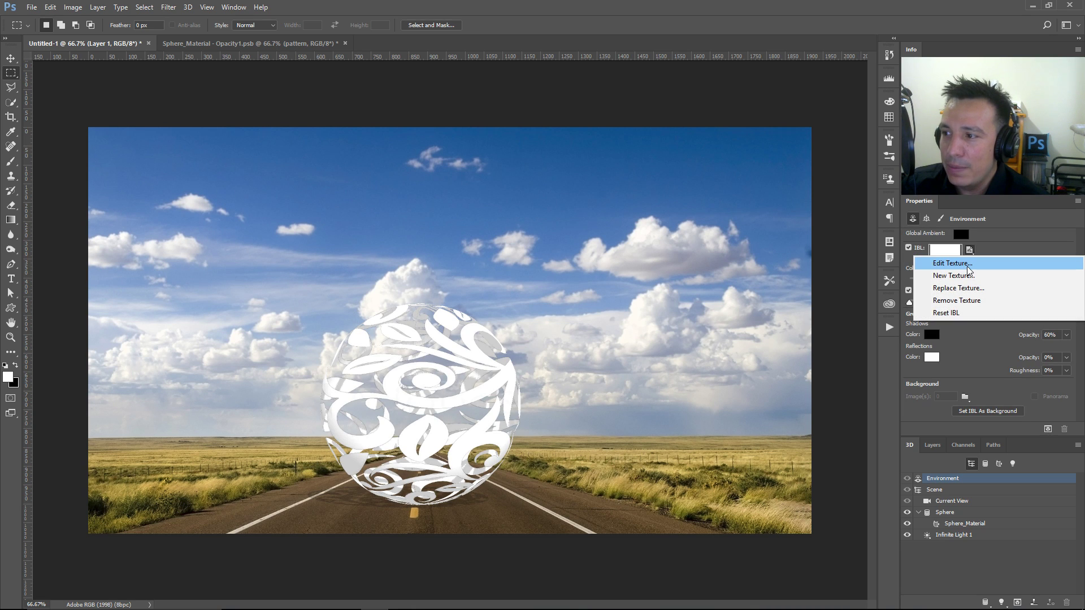
left_click(967, 266)
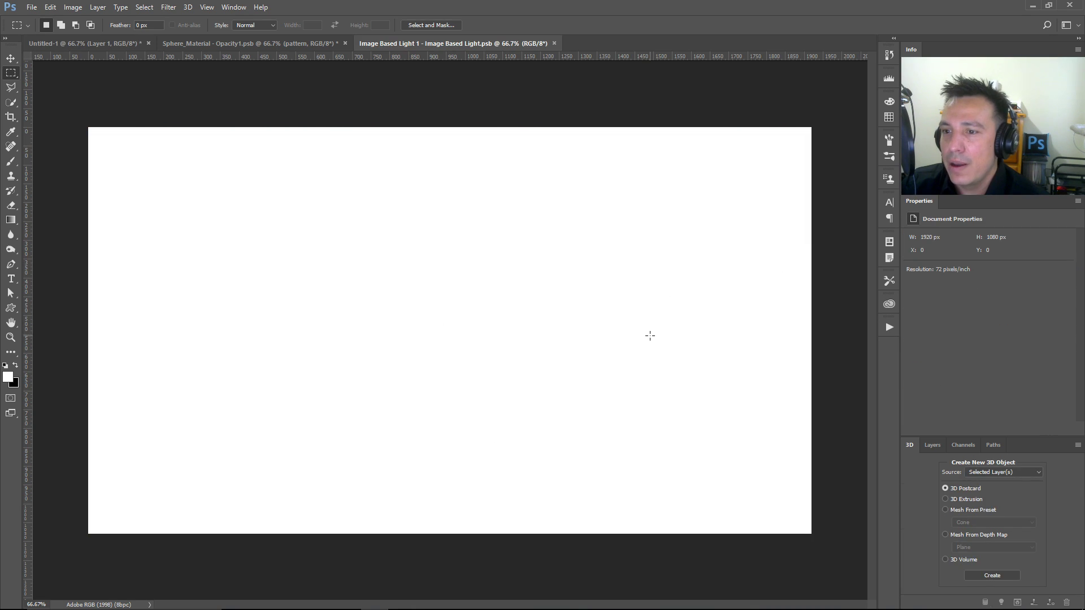
- Paste the road photo into the image-based light texture, then save and close it
key("ctrl+v")
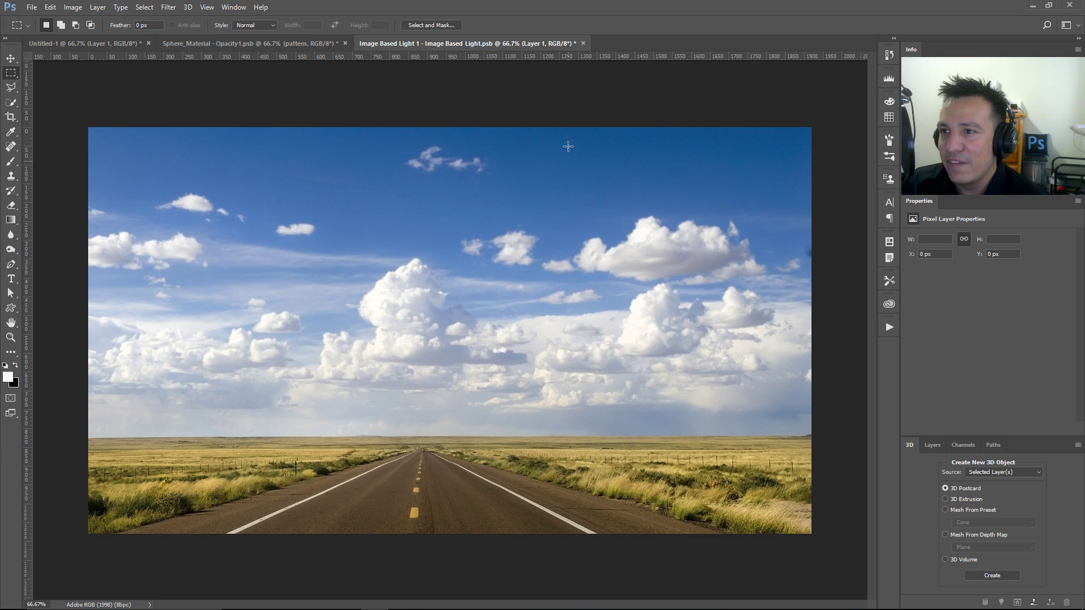
left_click(583, 43)
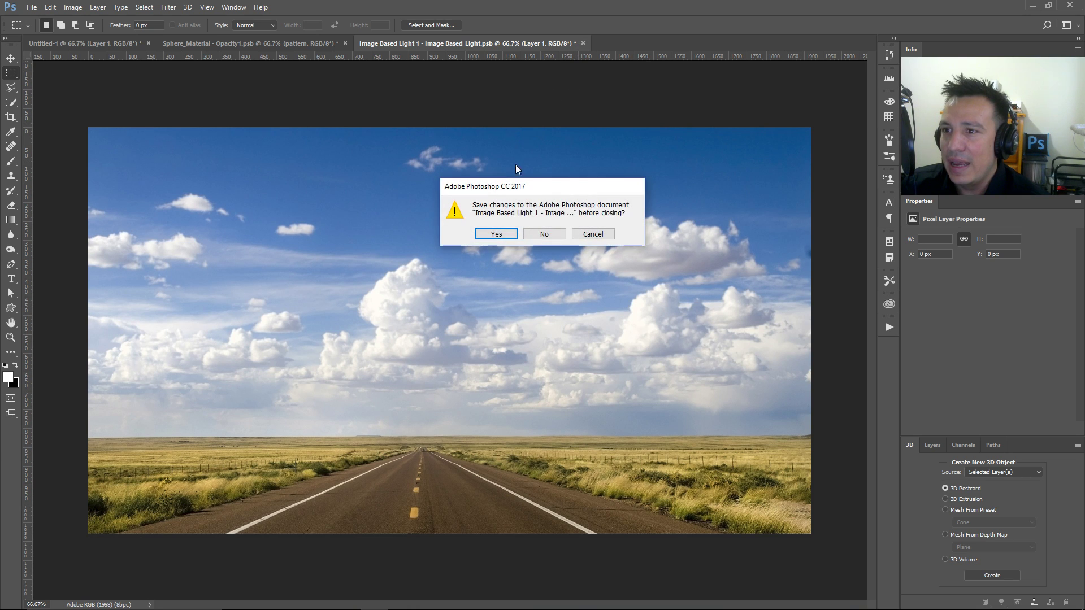
left_click(508, 235)
left_click(673, 183)
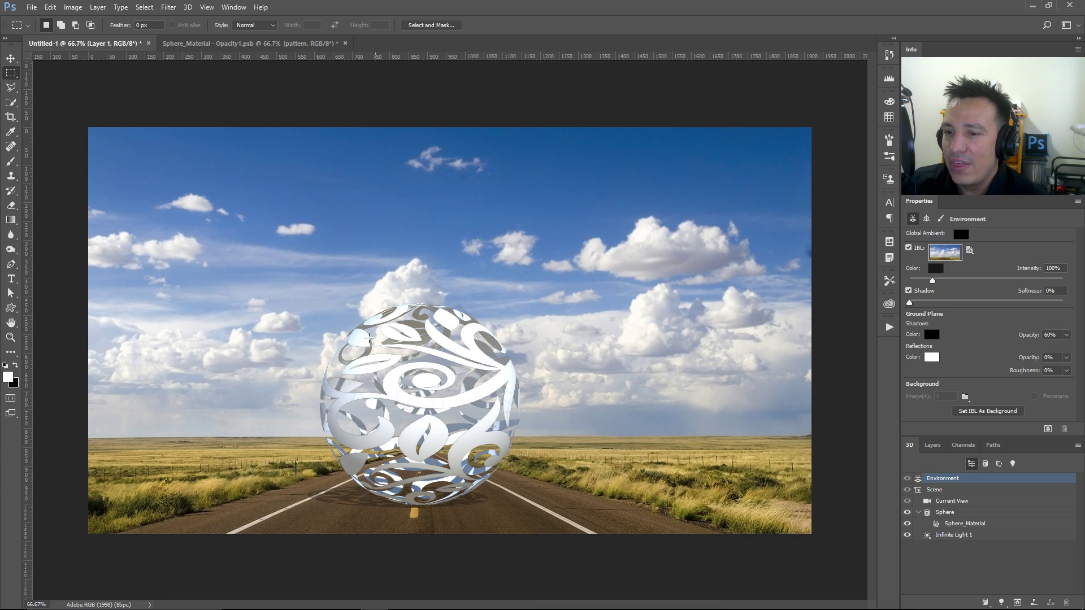
- Remove the sphere material's diffuse texture, make its diffuse color black, and set its reflection to 65%
left_click(943, 512)
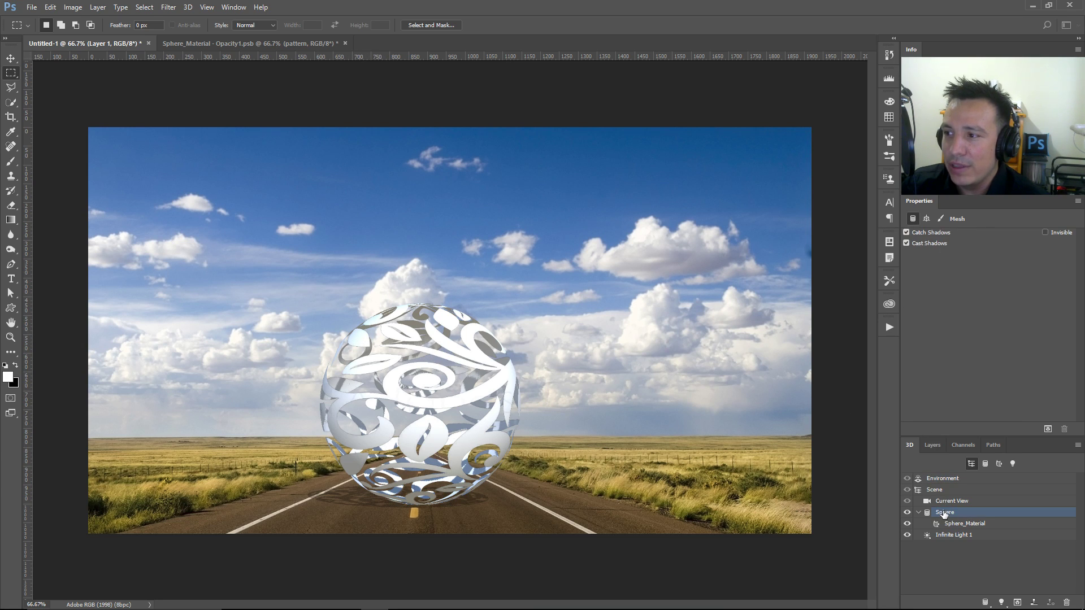
left_click(948, 525)
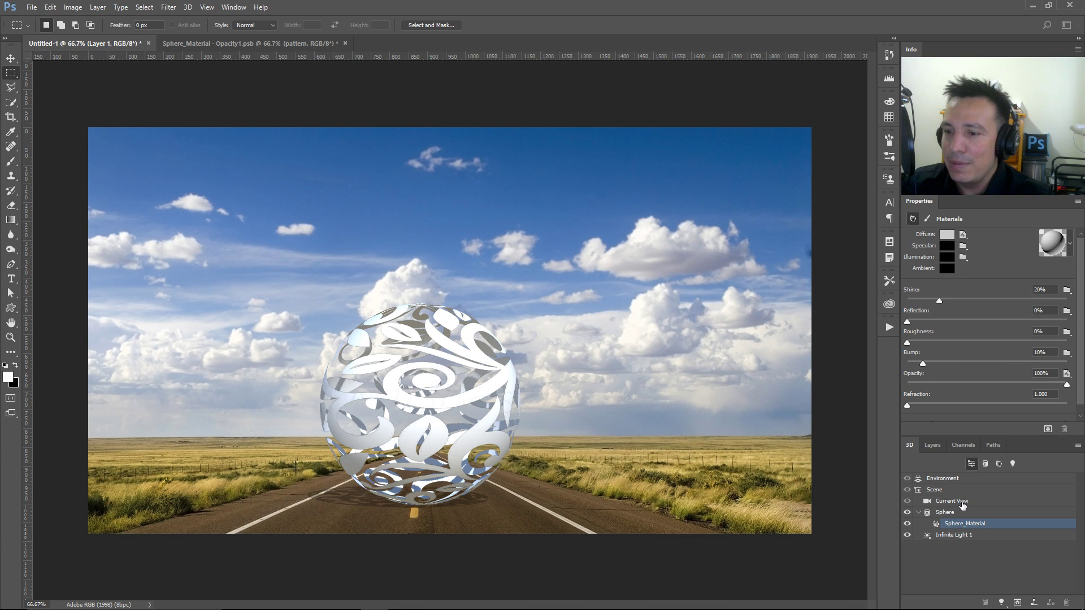
left_click(962, 234)
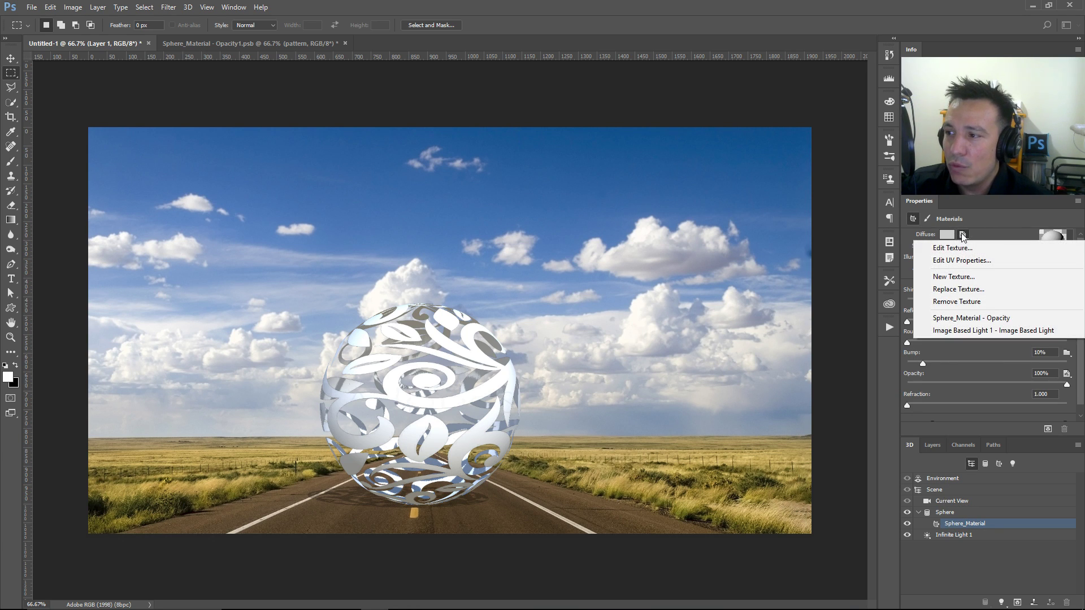
left_click(973, 303)
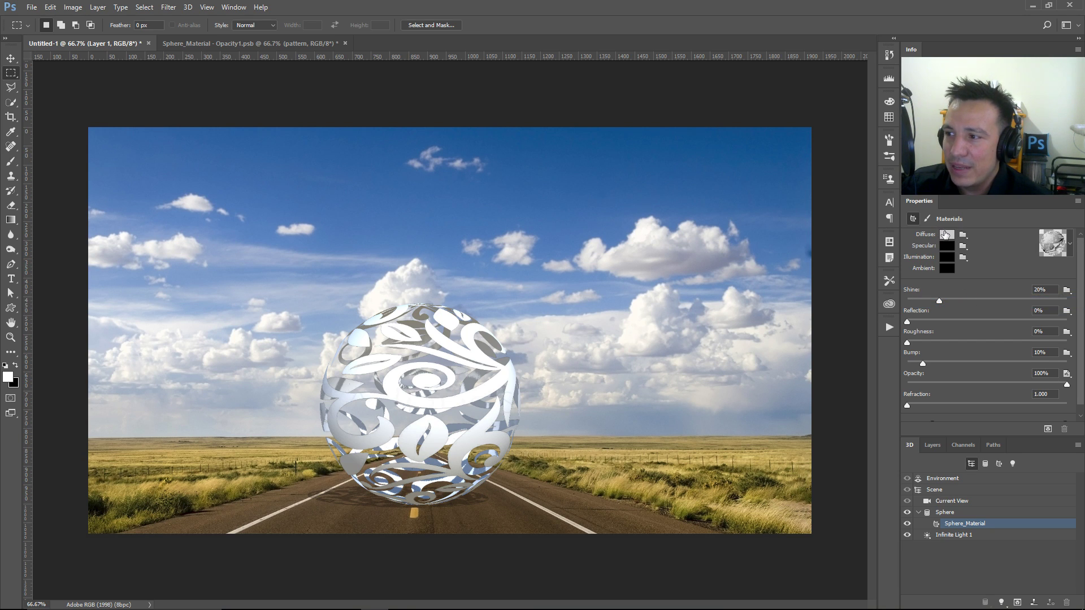
left_click(947, 234)
left_click(705, 389)
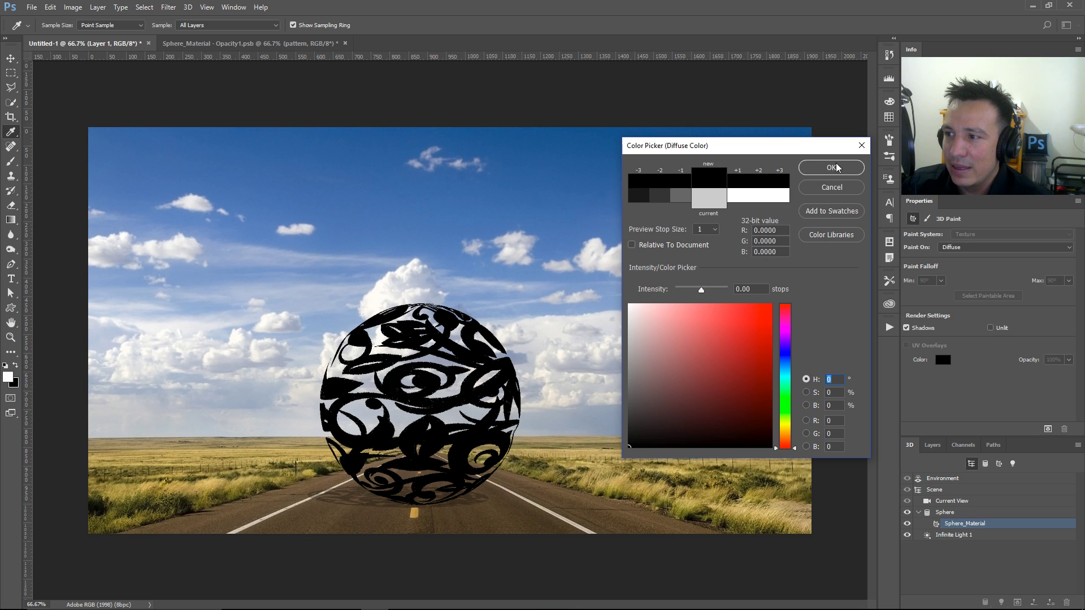
left_click(835, 168)
left_click_drag(927, 322, 1011, 321)
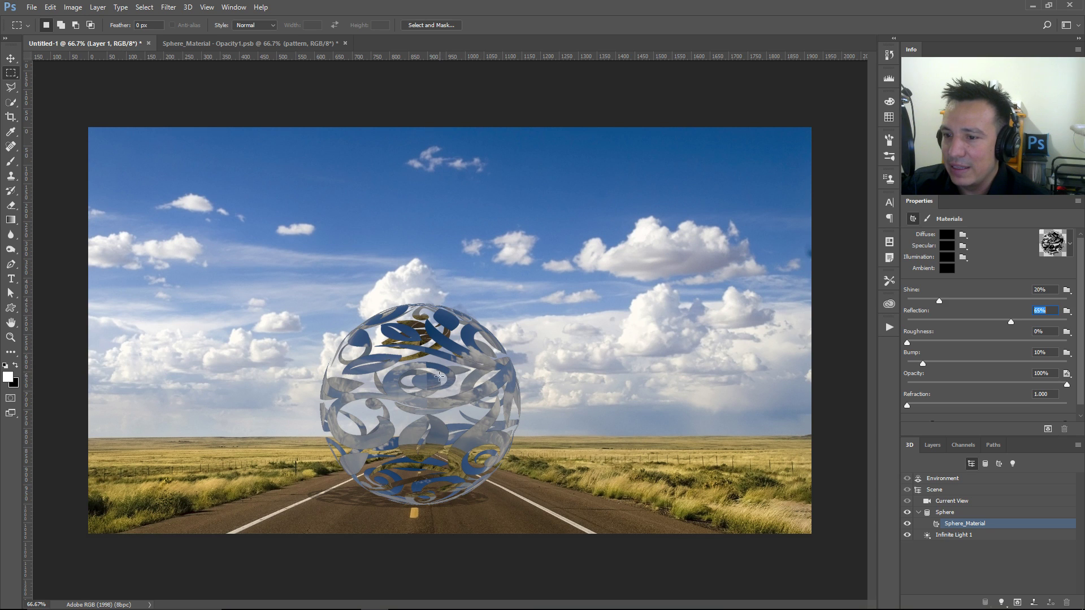
- Rotate the environment's image-based light so the sky and road reflect appropriately on the sphere
left_click(939, 478)
left_click(10, 59)
left_click_drag(384, 312, 556, 356)
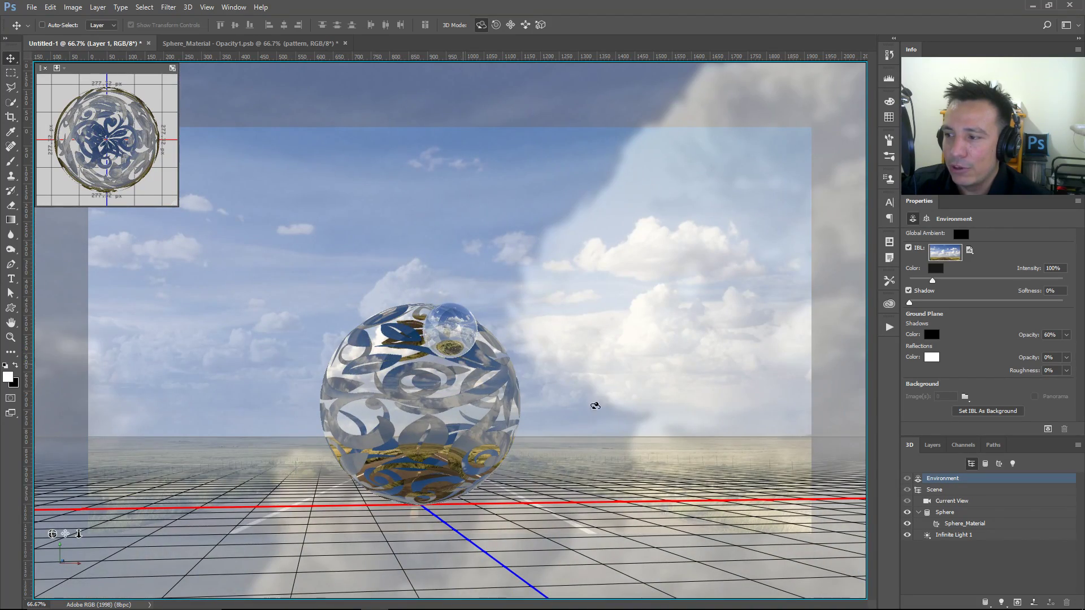
- Test-render a rectangular area around the sphere and its shadow, then clear the selection
left_click(933, 445)
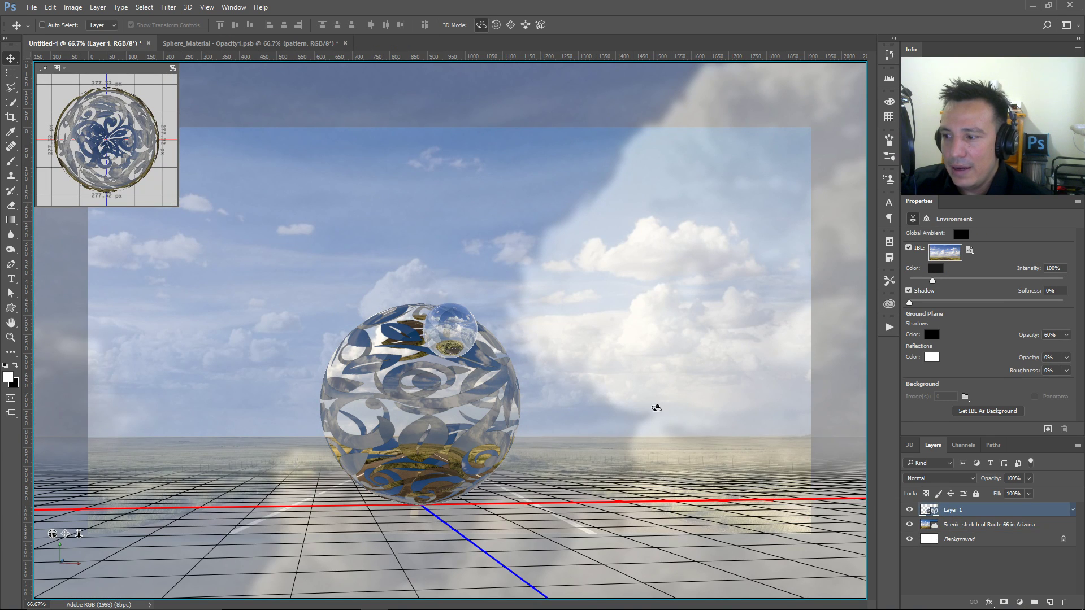
key("m")
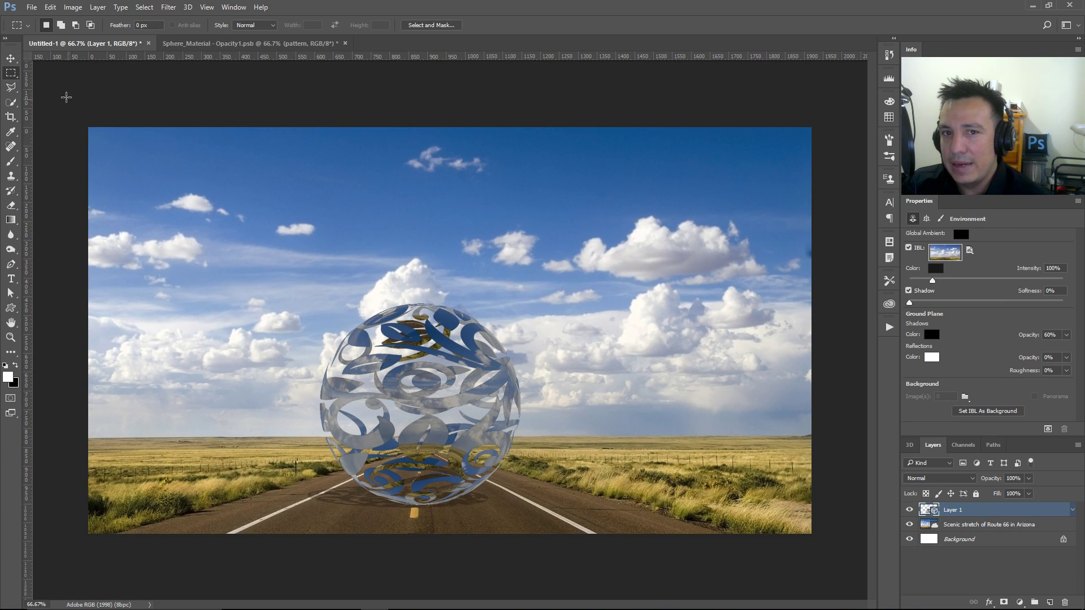
left_click_drag(244, 290, 588, 533)
left_click(1047, 429)
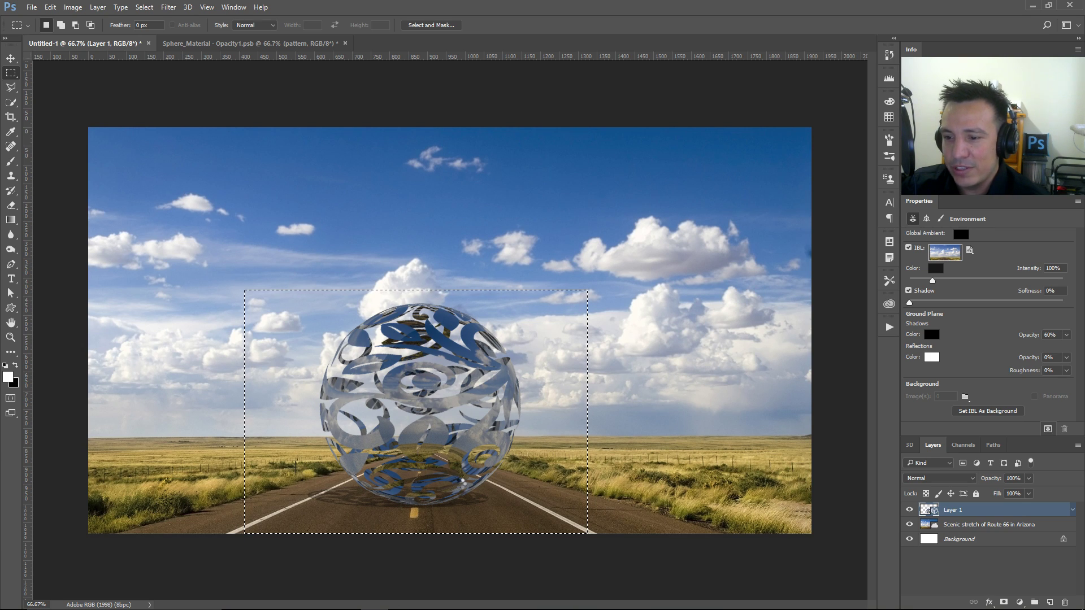
key("ctrl+d")
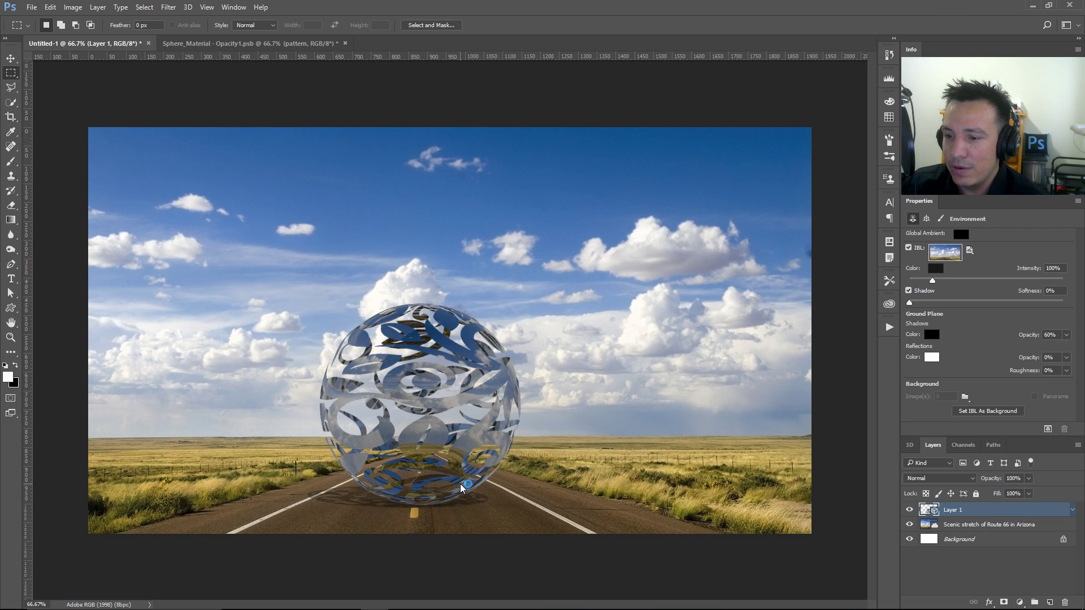
- Rotate Infinite Light 1 so that it shines down on the sphere from above
double_click(924, 507)
left_click(955, 536)
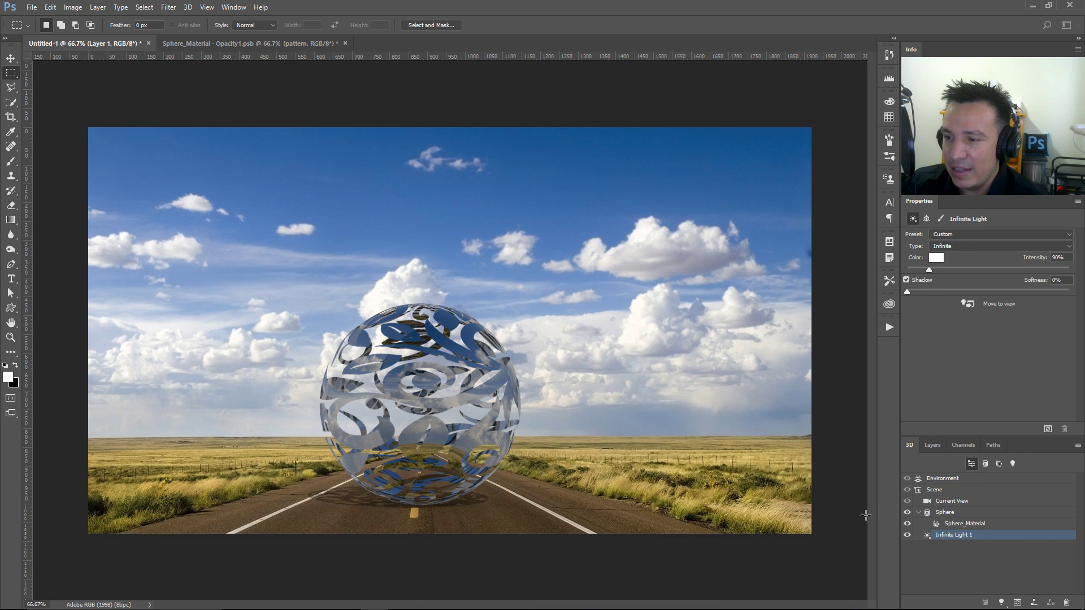
left_click(11, 58)
mouse_move(308, 281)
left_mouse_down()
mouse_move(446, 154)
mouse_move(552, 358)
mouse_move(356, 241)
mouse_move(409, 199)
mouse_move(519, 232)
mouse_move(489, 240)
left_mouse_up()
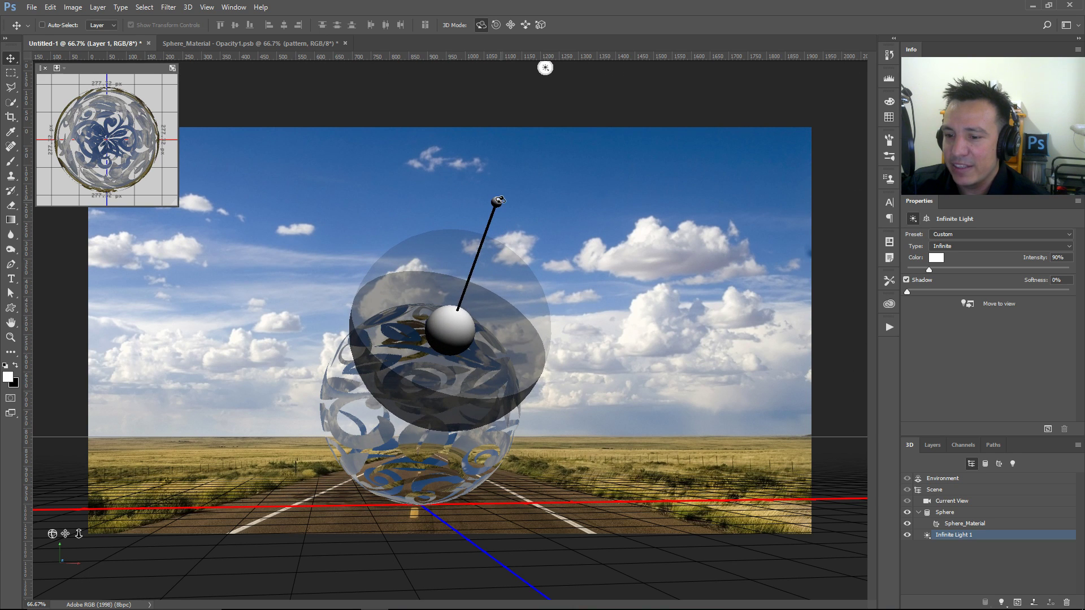
- Lower the sphere along its Y axis and snap it back onto the ground plane with Move To Ground
left_click(446, 476)
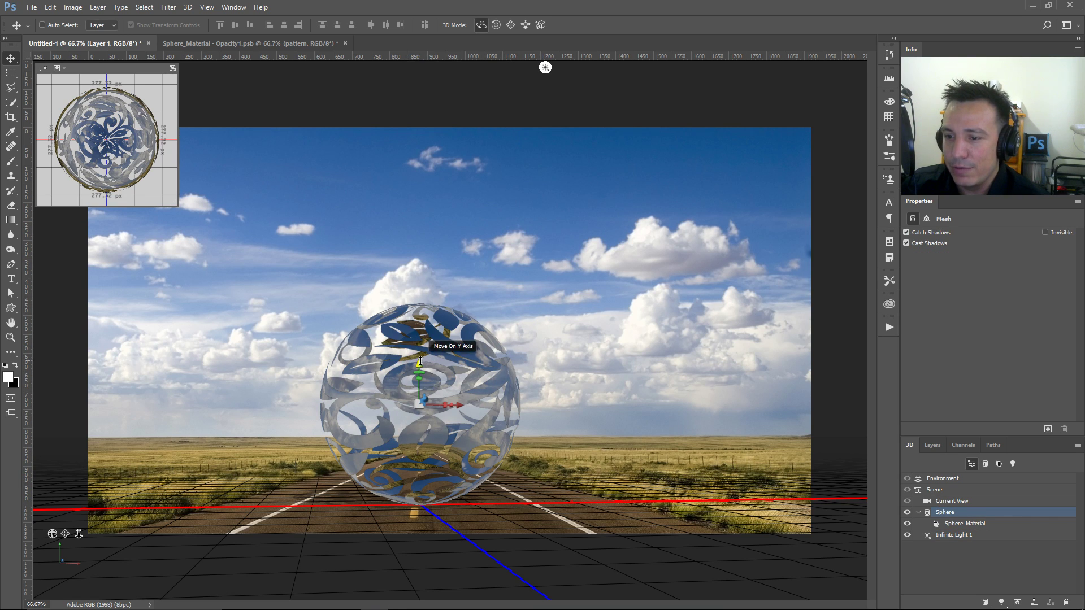
left_click_drag(420, 360, 421, 472)
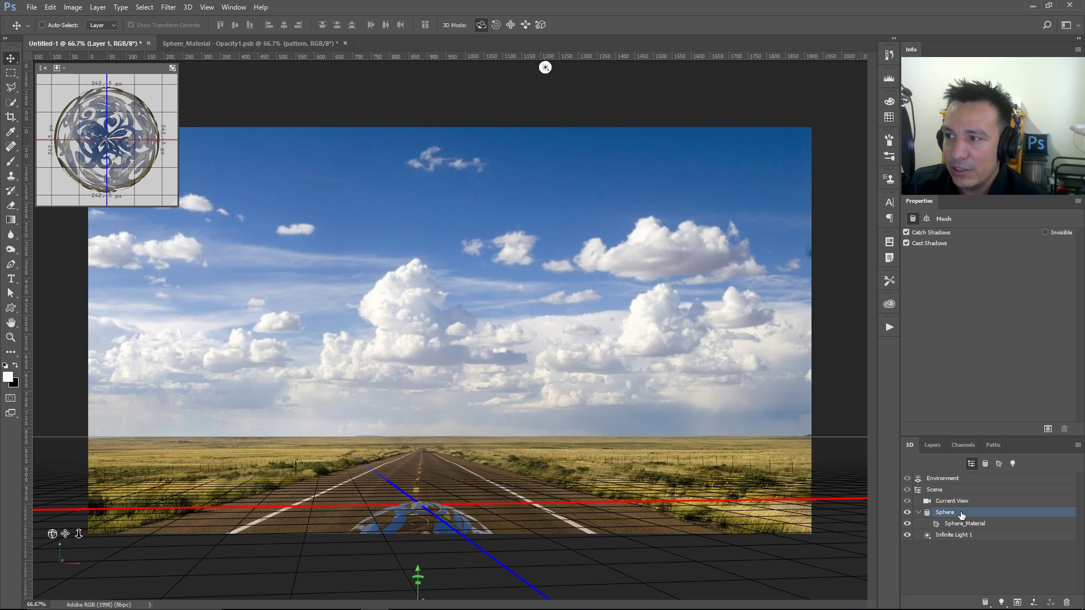
left_click(941, 521)
left_click(941, 515)
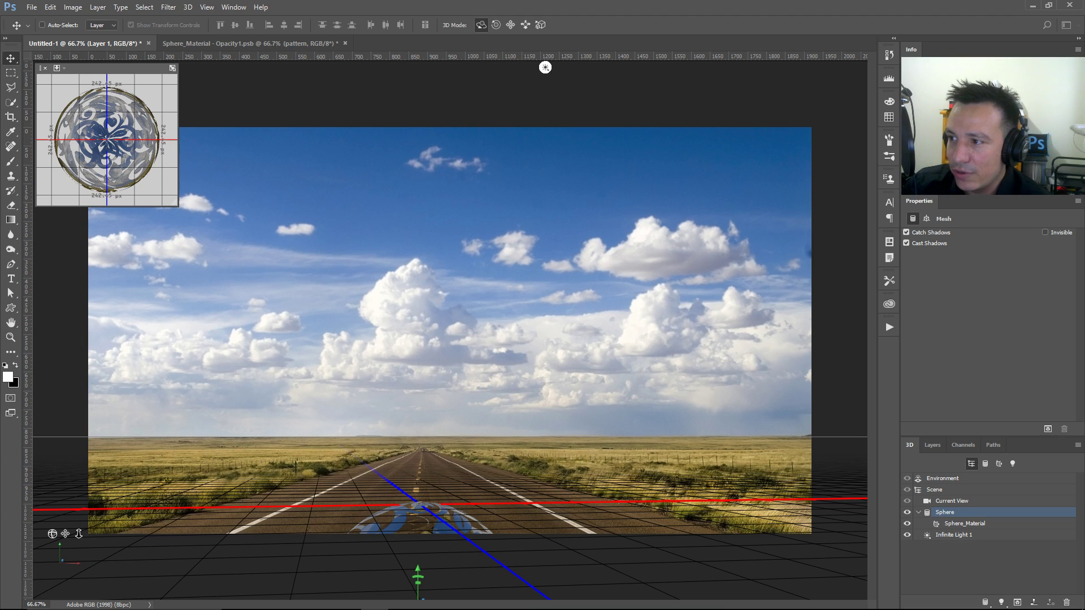
left_click(926, 219)
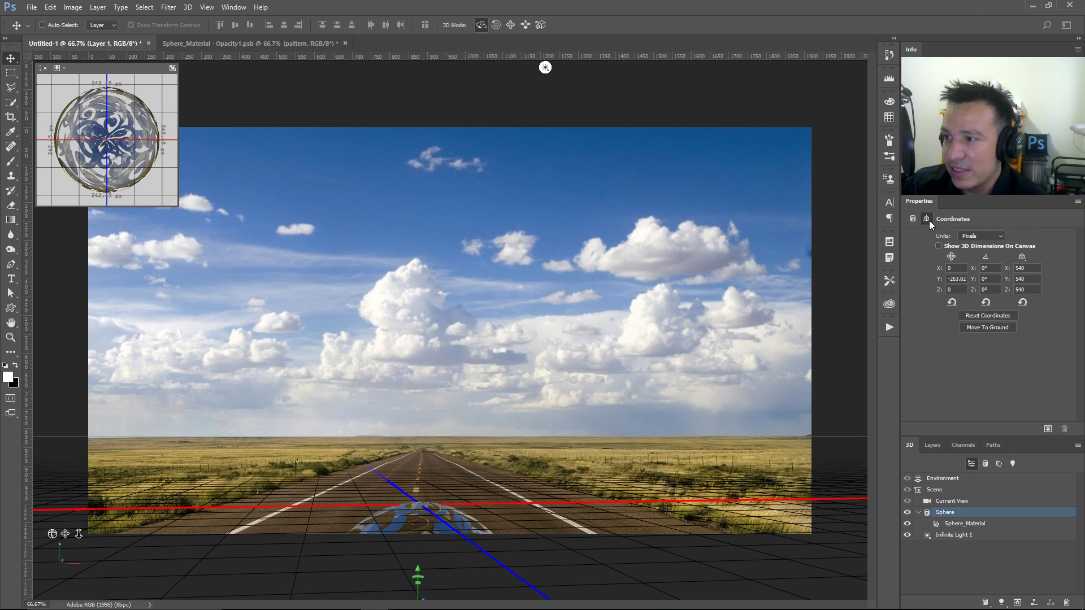
left_click(983, 327)
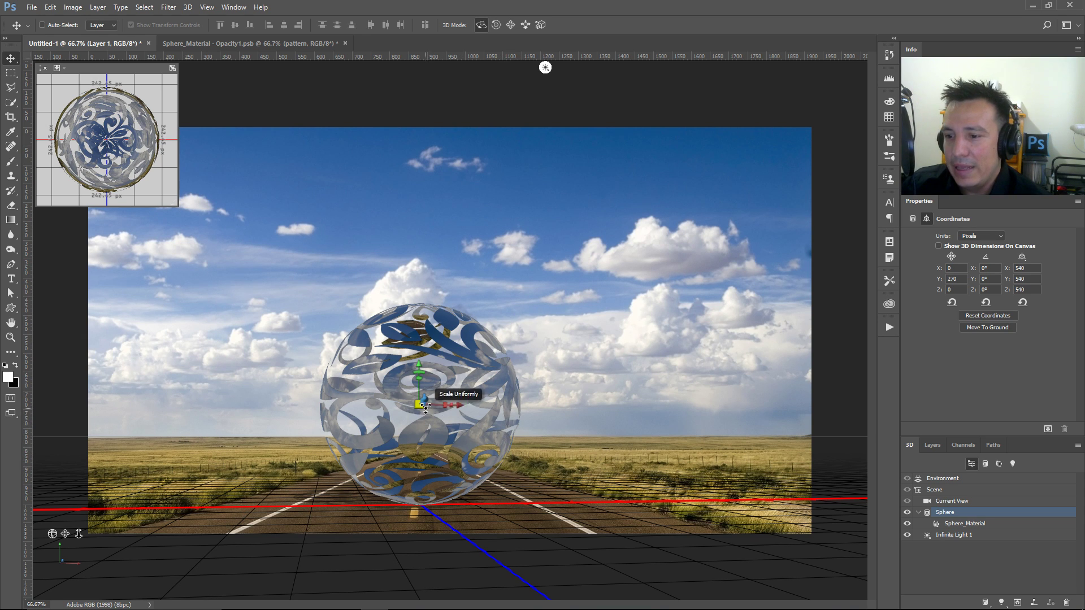
- Rotate the sphere 3.4° about its Y axis and move it along the road to about X 130, Z 64 pixels
mouse_move(445, 405)
left_mouse_down()
mouse_move(339, 415)
mouse_move(429, 415)
left_mouse_up()
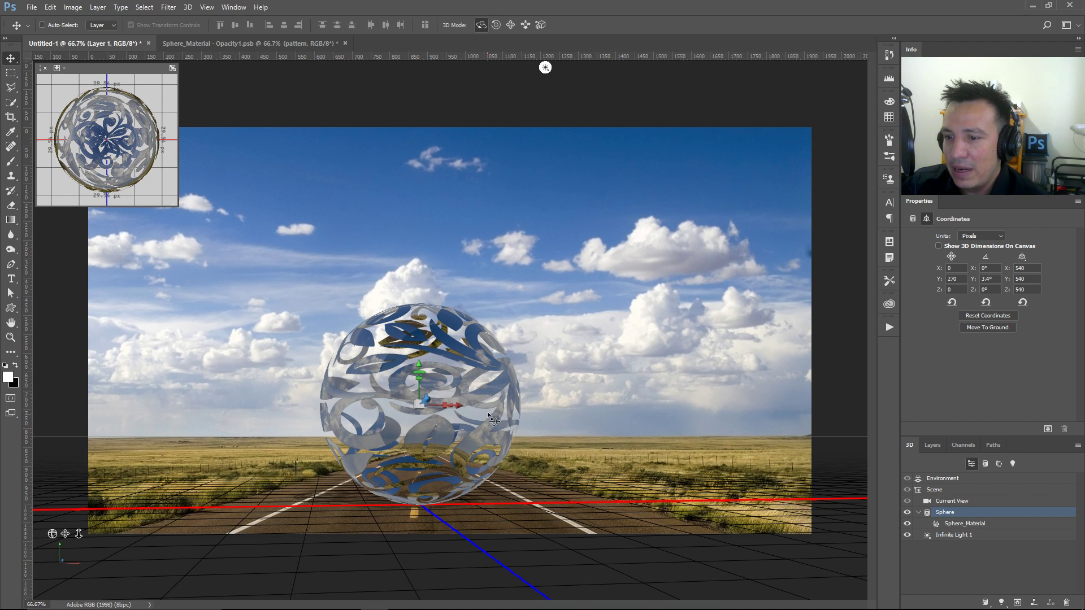
left_click_drag(427, 399, 170, 433)
left_click_drag(425, 414, 829, 547)
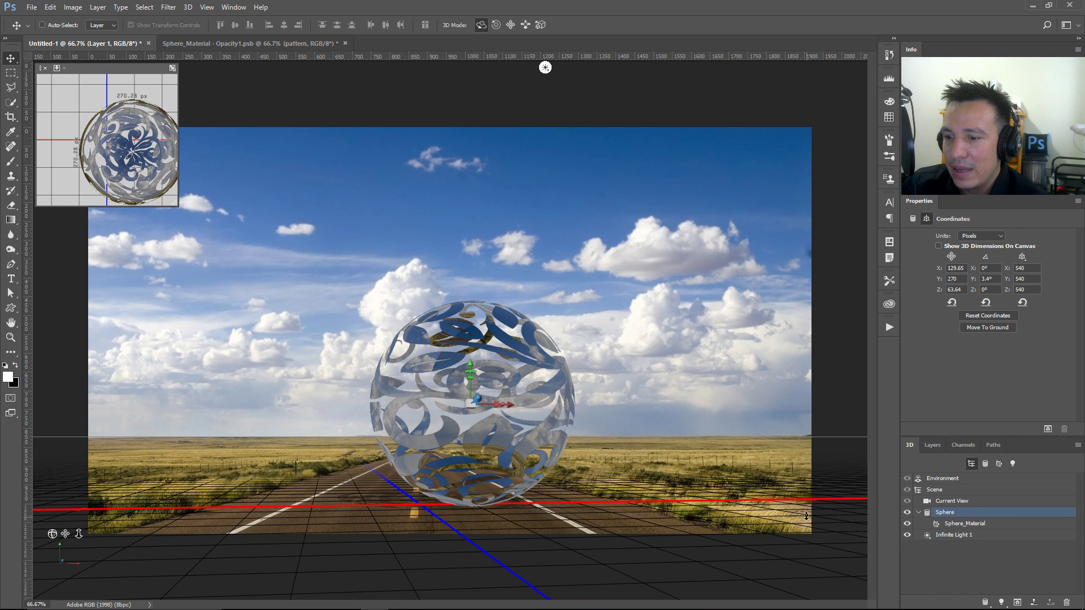
- Set the shadow softness of Infinite Light 1 to 40%
left_click(959, 535)
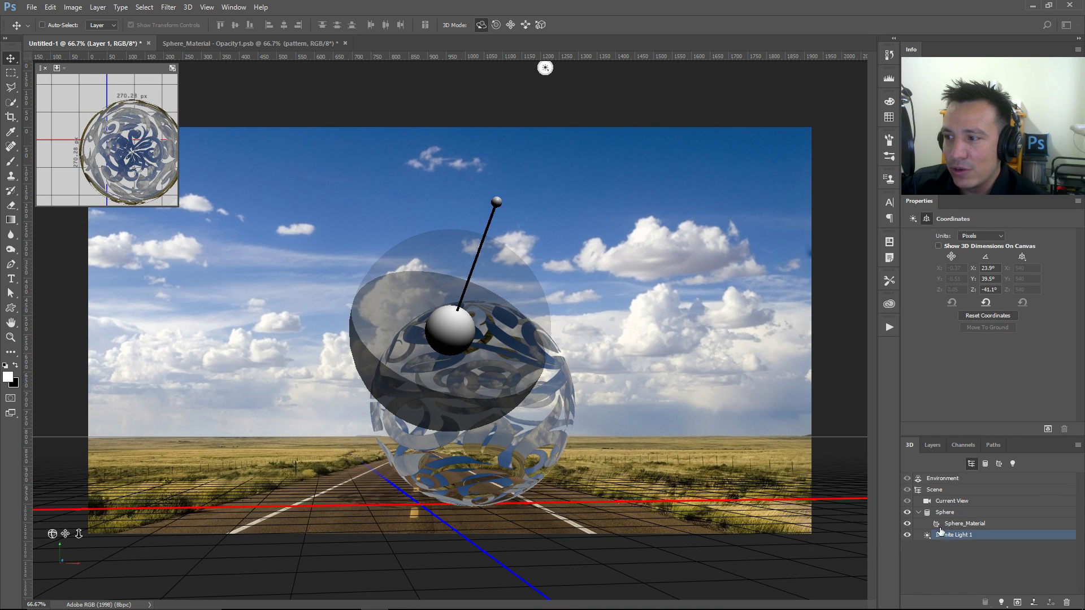
left_click(913, 220)
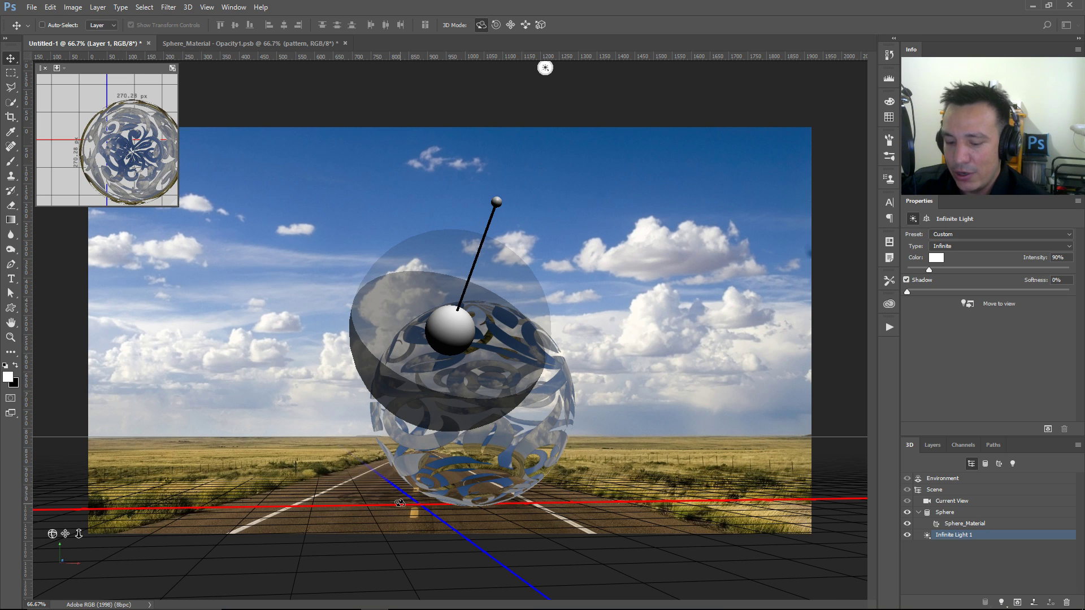
key("m")
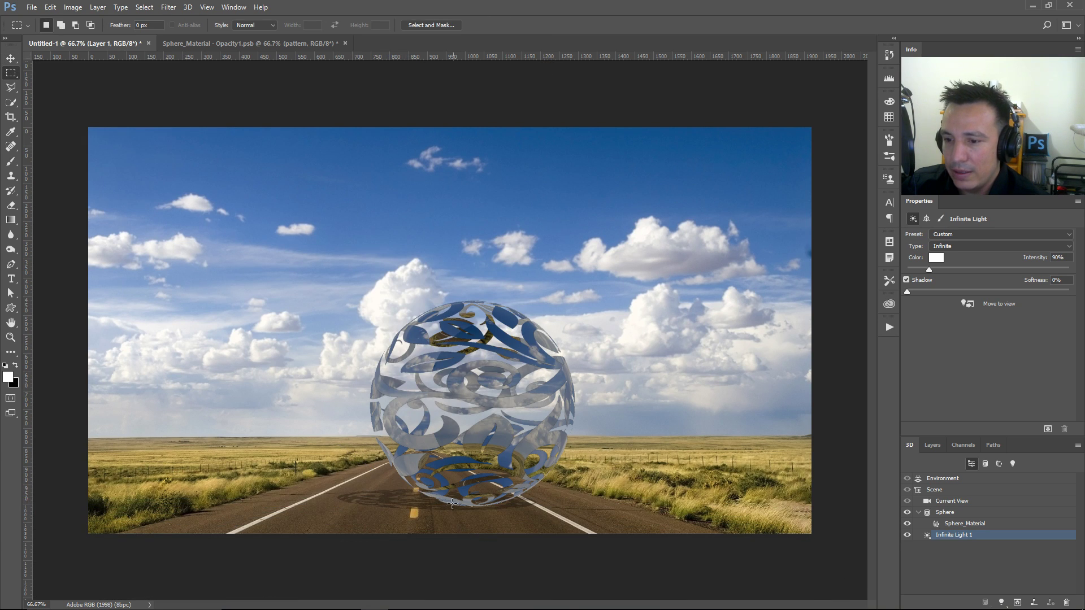
left_click_drag(908, 291, 972, 293)
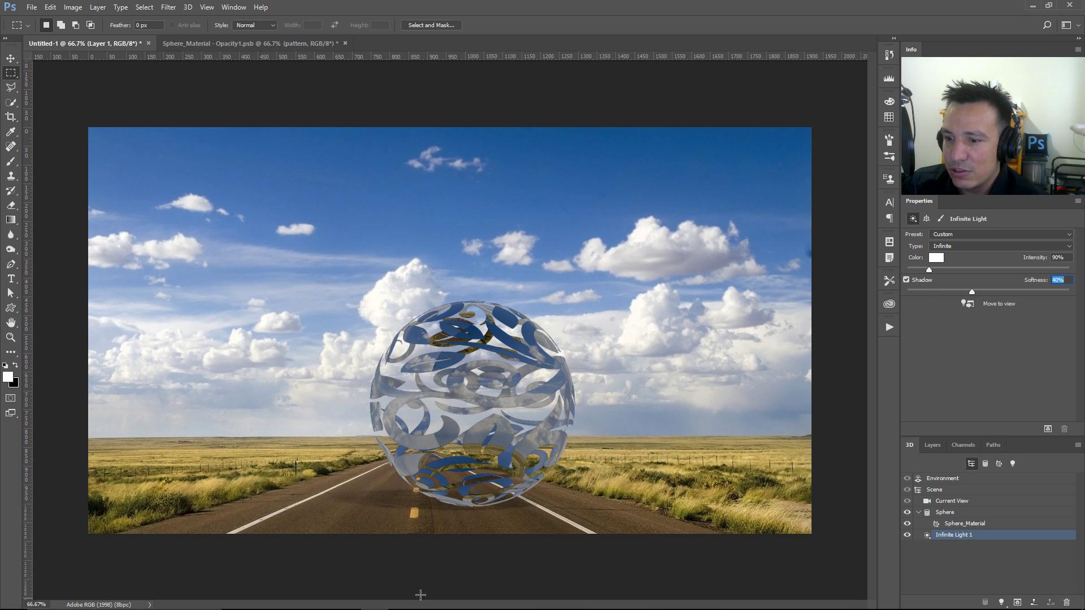
- Render a rectangular area around the sphere and its shadow on the road, and clear the selection
left_click_drag(255, 270, 618, 542)
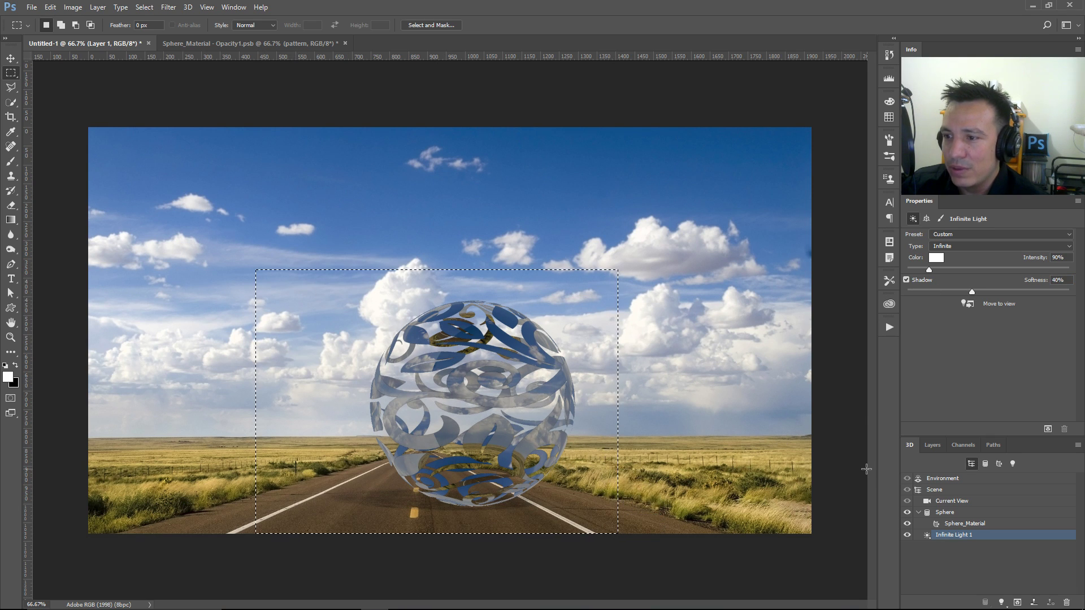
left_click(1048, 429)
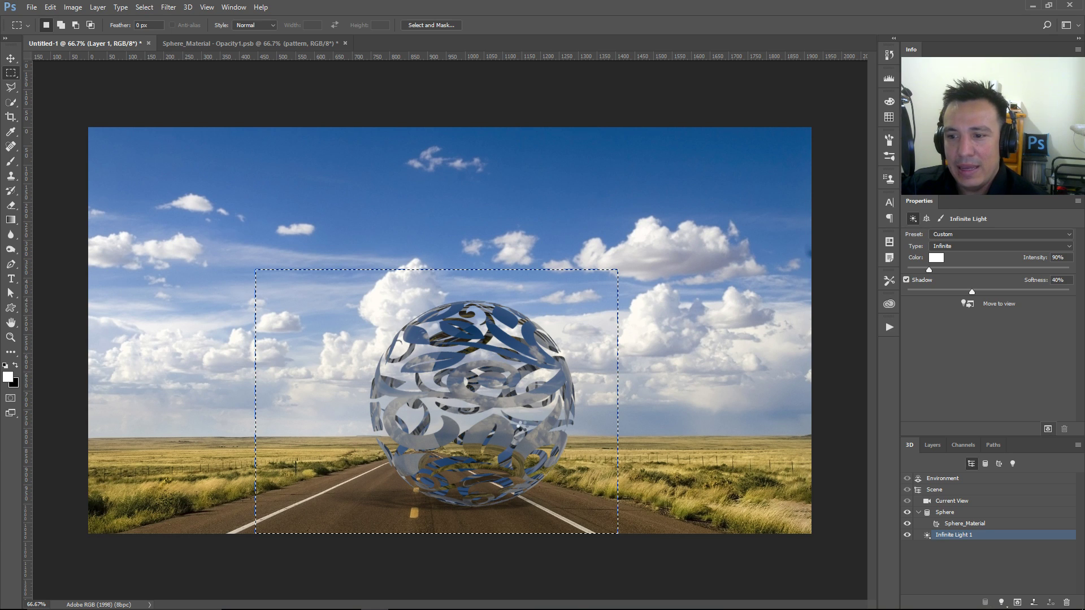
left_click(531, 419)
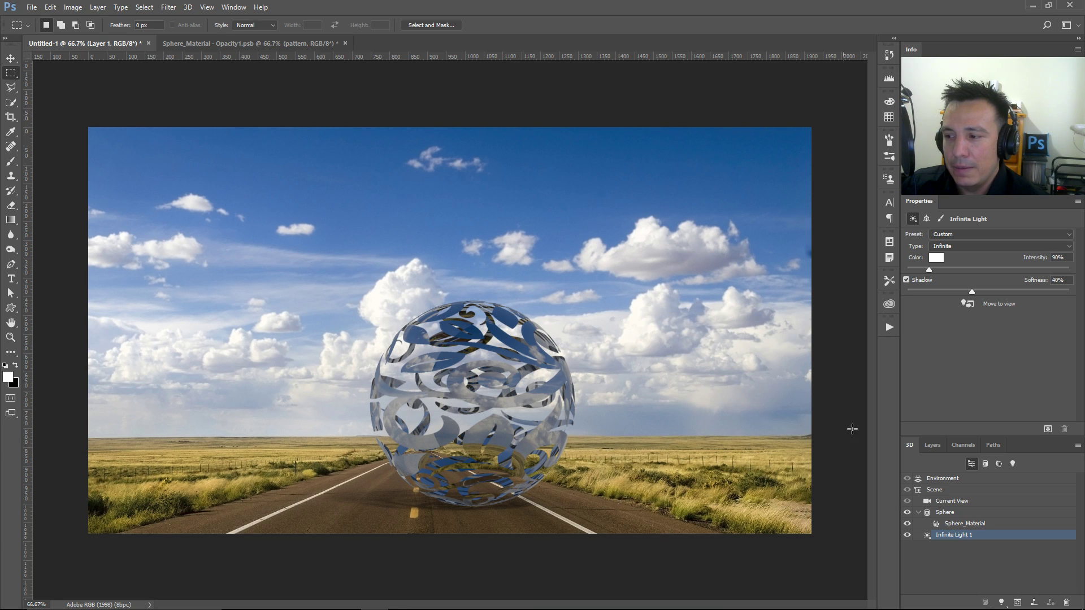
- Add a new empty layer above the sphere's layer and turn it into a 3D postcard mesh
left_click(931, 446)
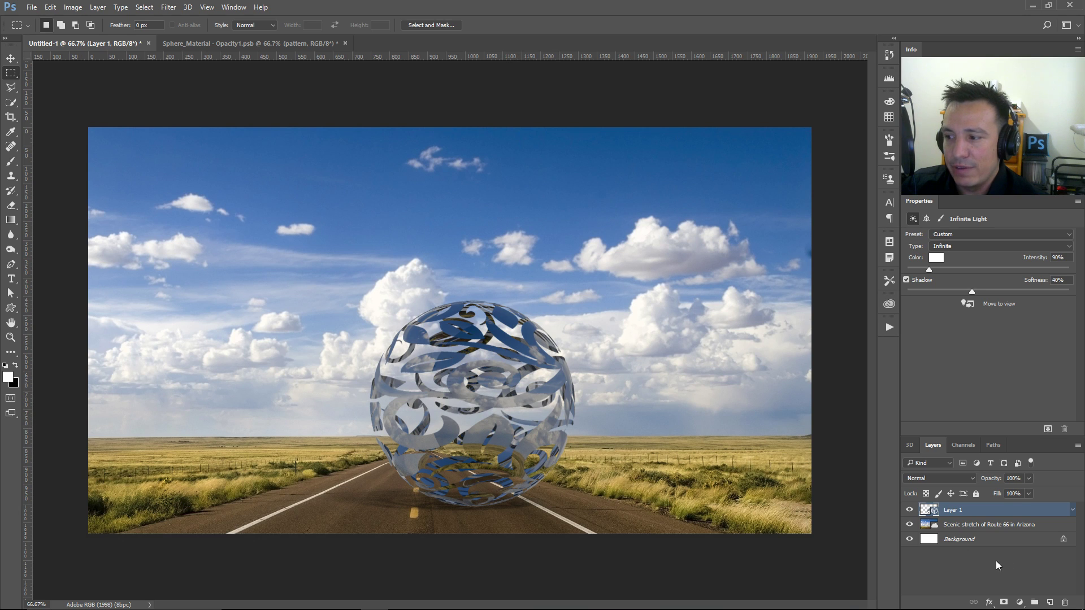
left_click(1049, 602)
left_click(188, 7)
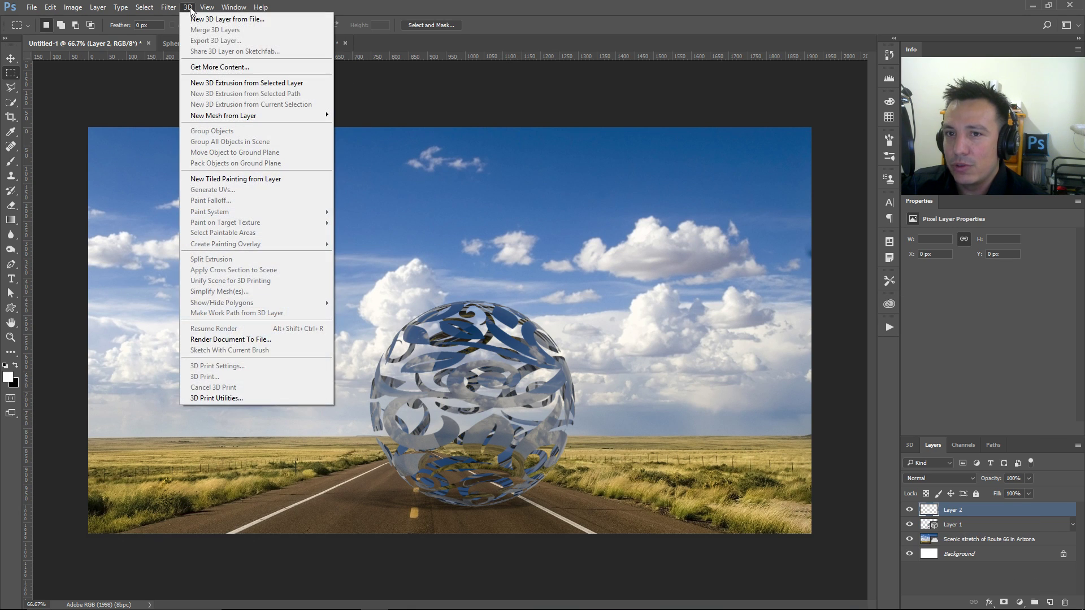
mouse_move(237, 115)
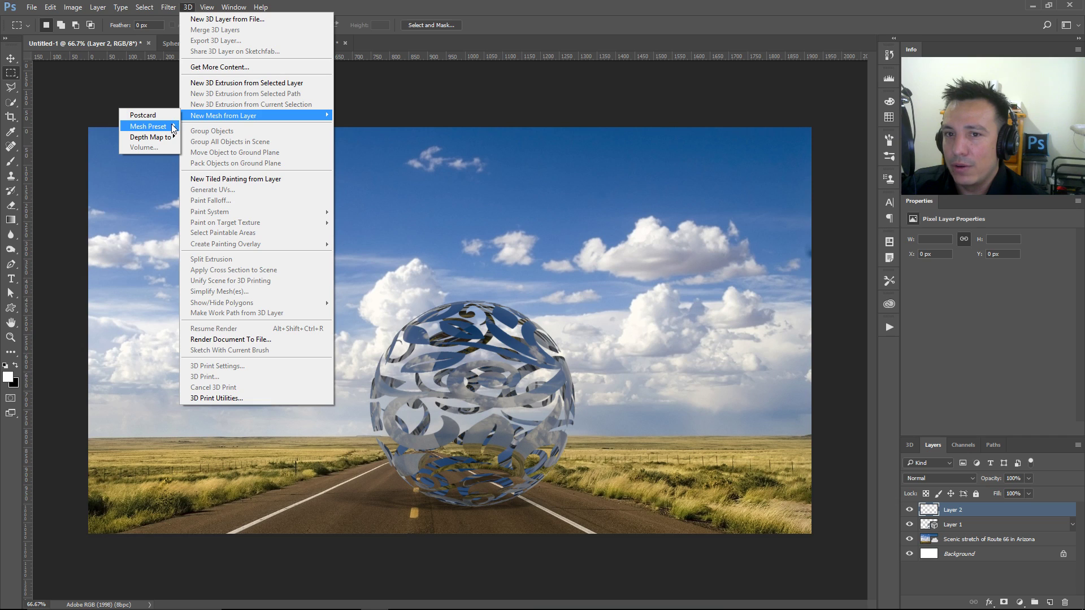
mouse_move(172, 129)
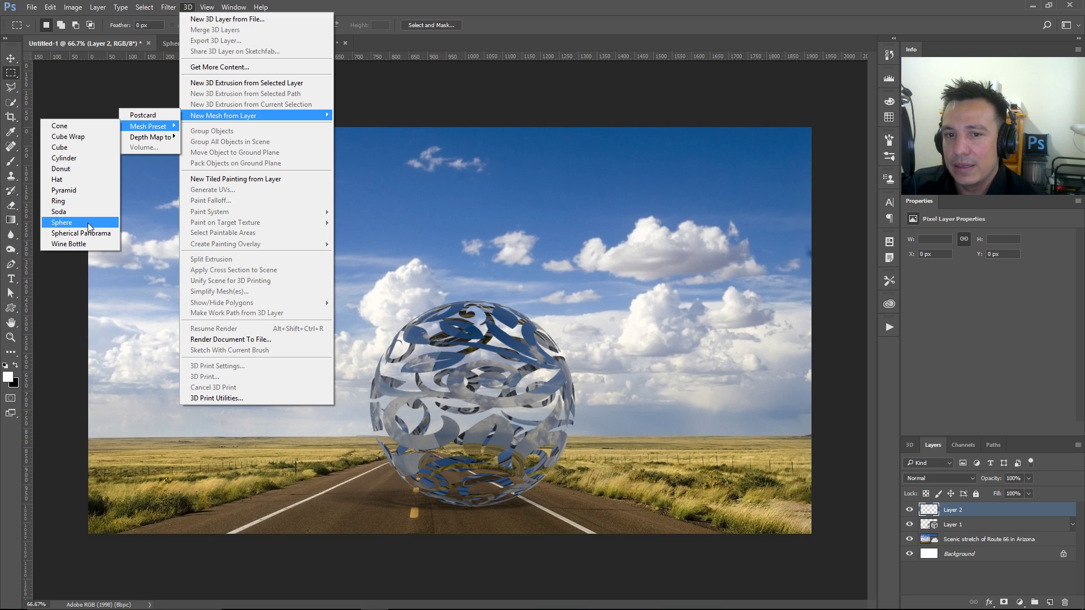
left_click(83, 150)
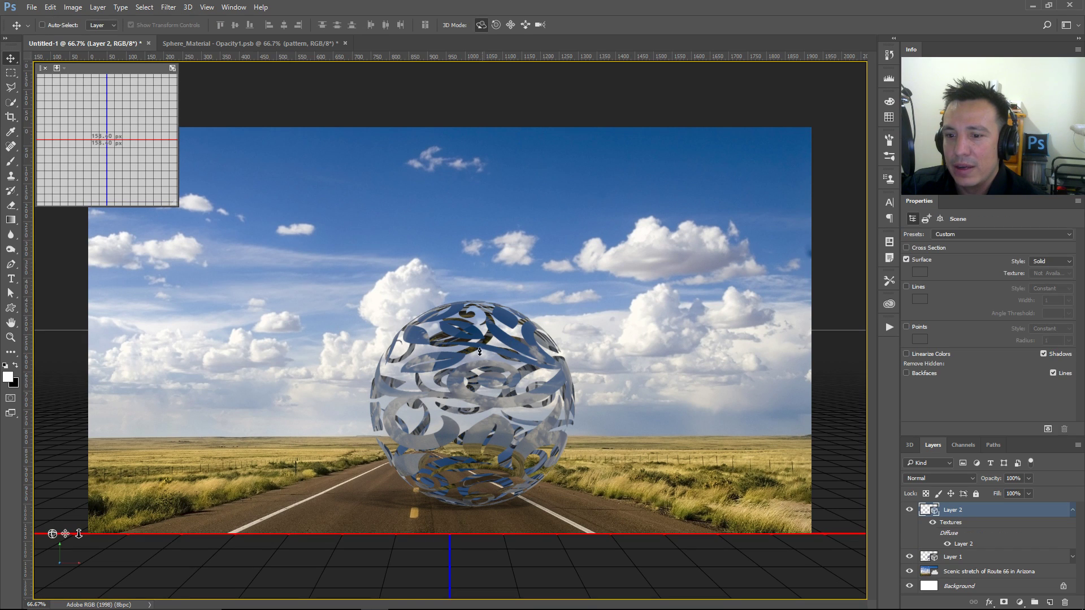
- Merge the postcard's 3D layer into the sphere's 3D layer and select Layer 2 Mesh in the combined scene
left_click(1072, 512)
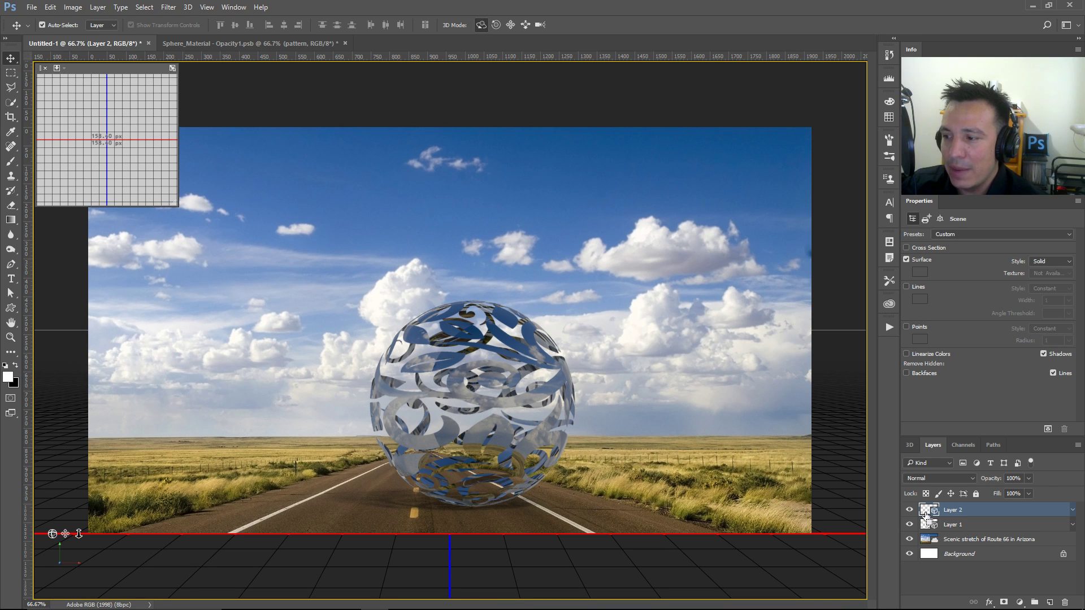
left_click(952, 524)
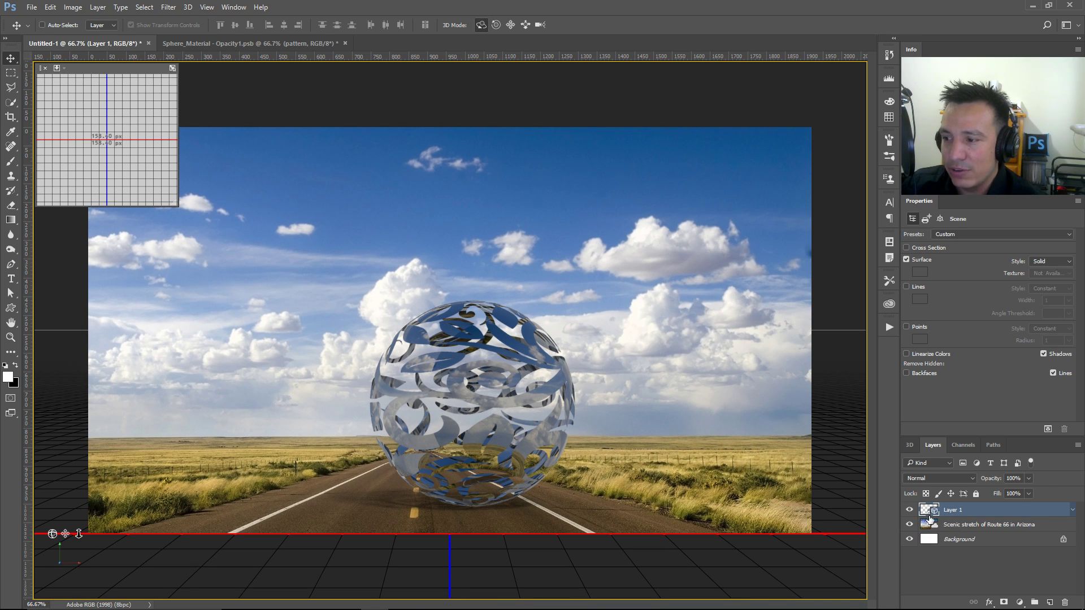
double_click(931, 519)
left_click(947, 545)
left_click_drag(447, 310, 514, 260)
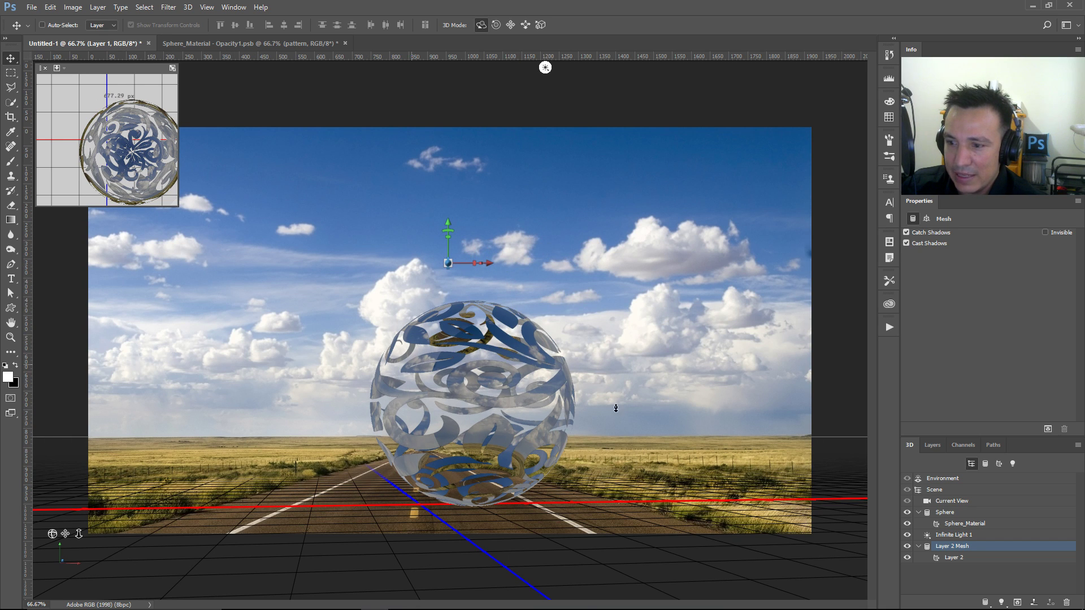
left_click(960, 557)
left_click(947, 233)
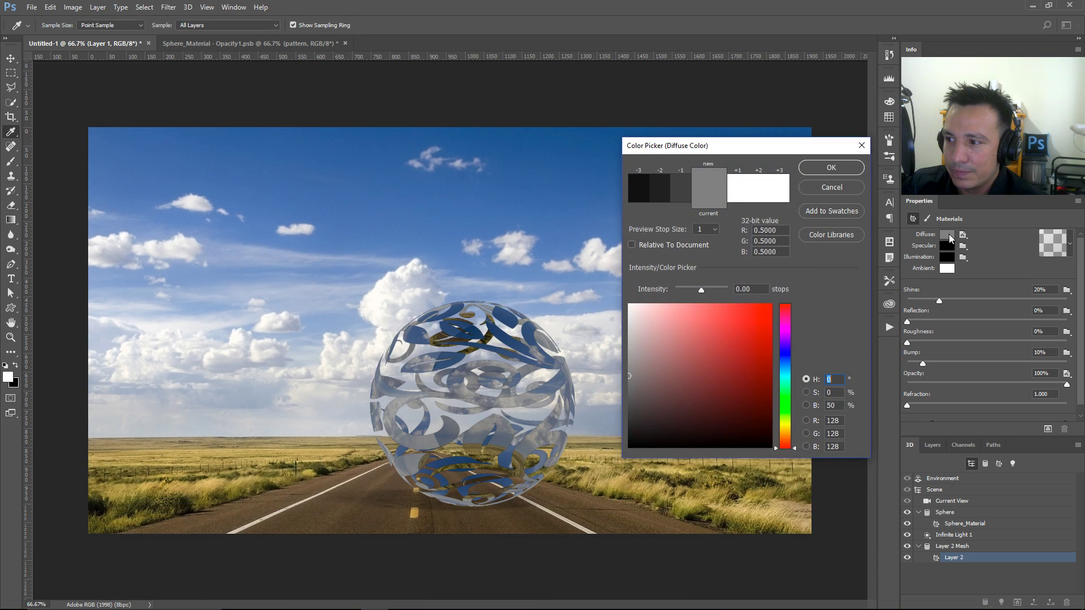
left_click_drag(647, 450, 649, 397)
left_click(827, 187)
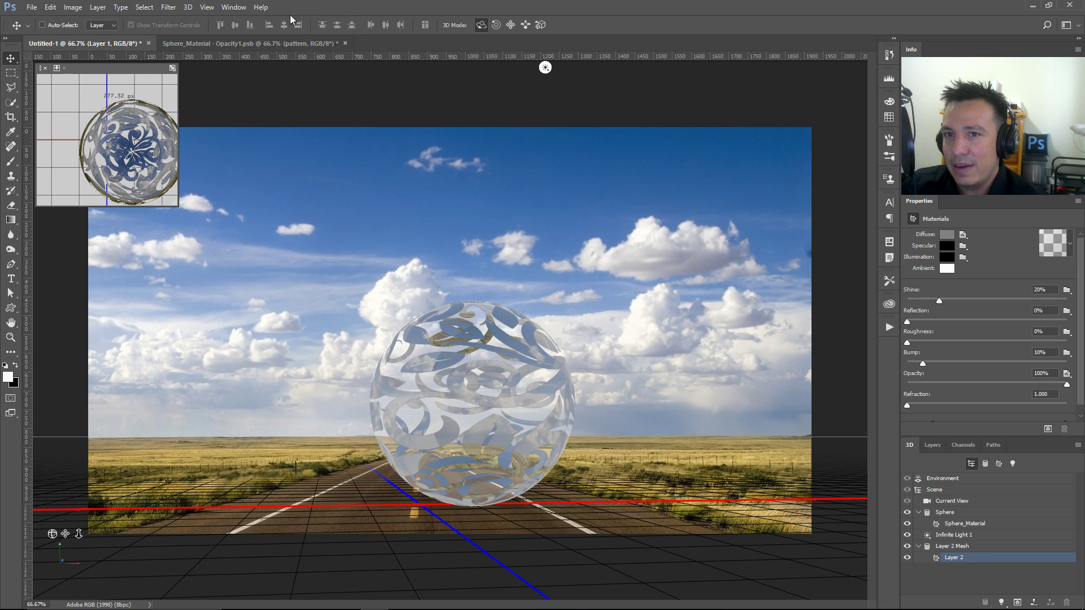
- Save the current 3D camera view under the name "final"
left_click(964, 502)
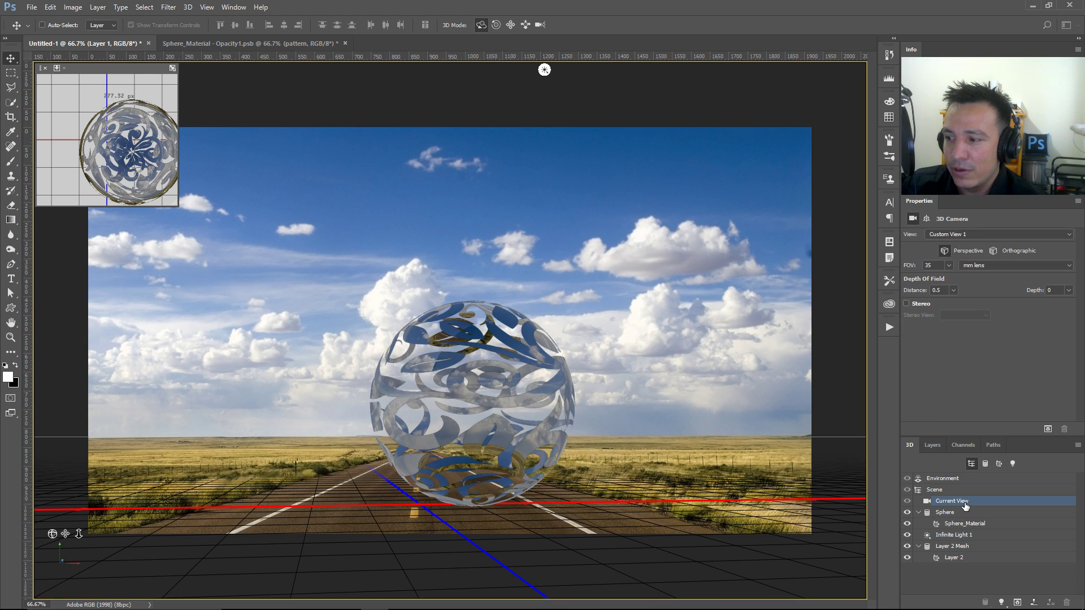
left_click(968, 235)
left_click(948, 305)
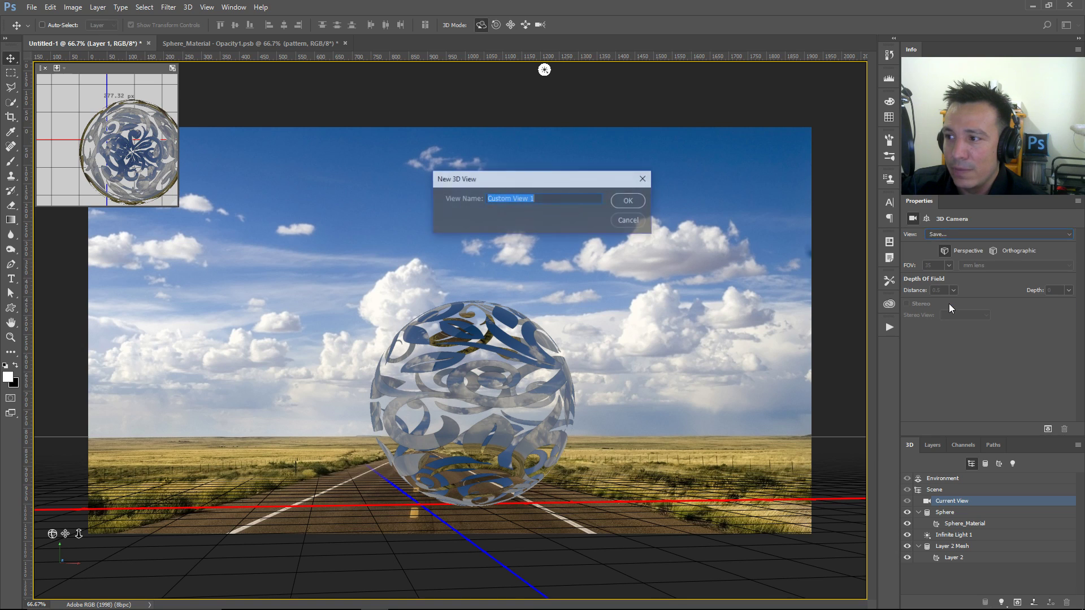
type("final")
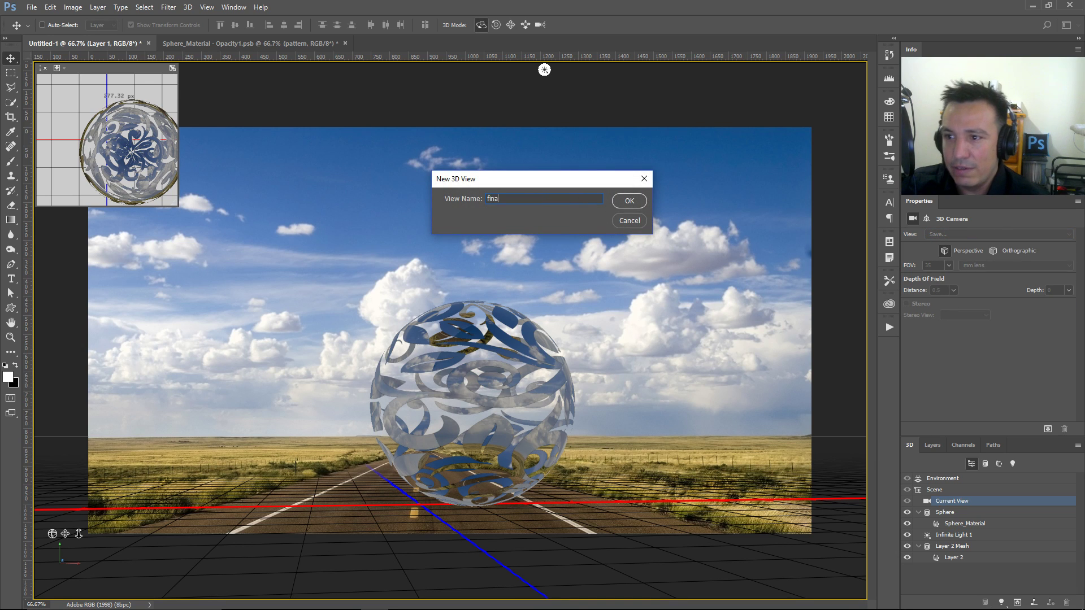
left_click(631, 210)
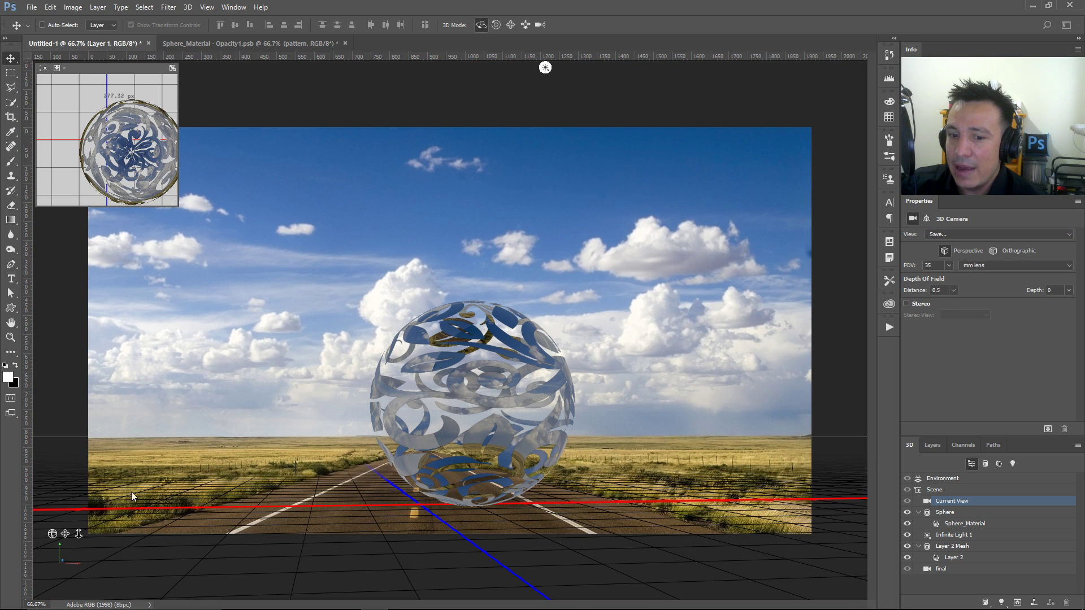
- Orbit the camera to another angle and restore the saved camera view "final"
left_click_drag(52, 533, 82, 532)
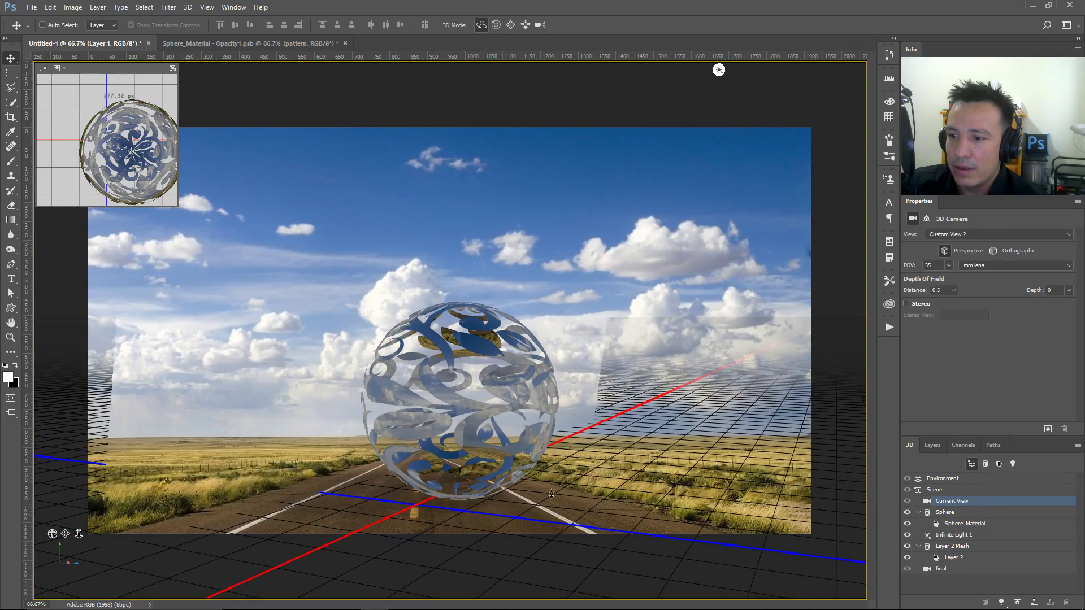
left_click(968, 235)
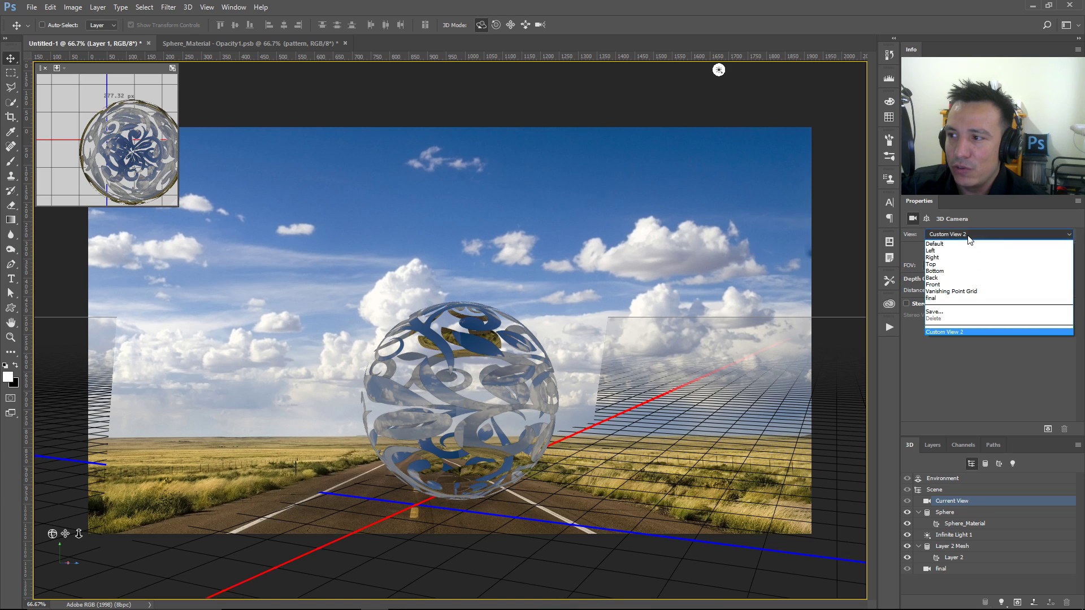
left_click(954, 298)
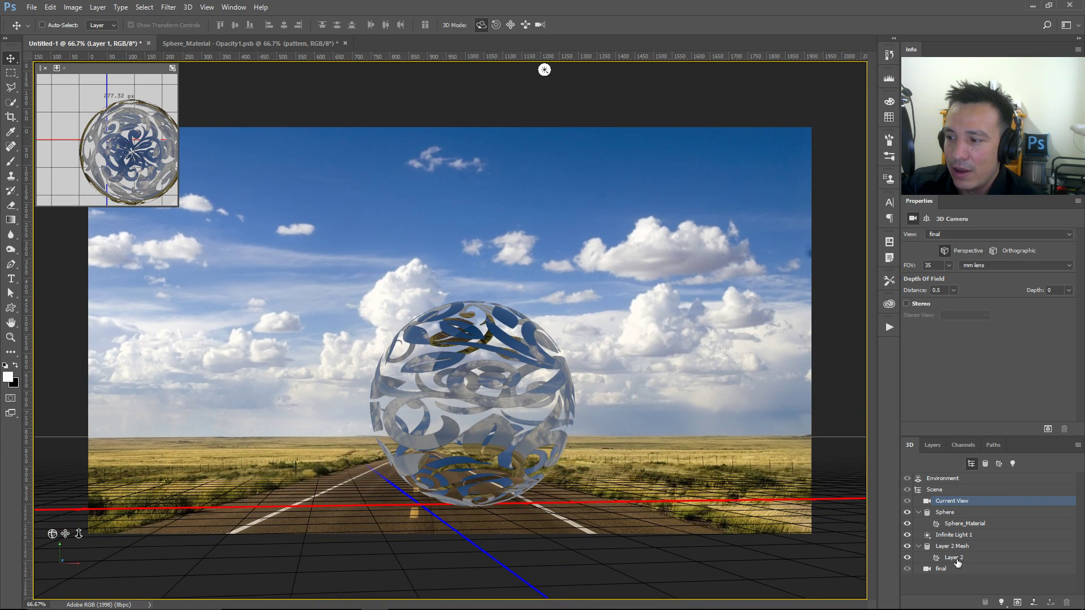
- Remove the diffuse texture from the postcard mesh's Layer 2 material
left_click(955, 557)
left_click(956, 547)
left_click(960, 557)
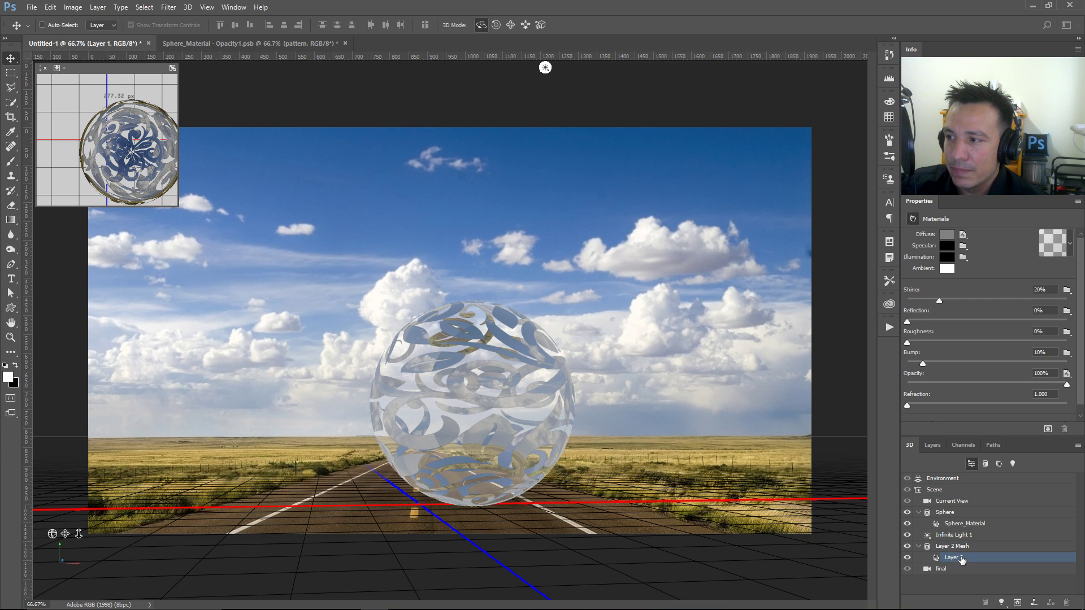
left_click(963, 235)
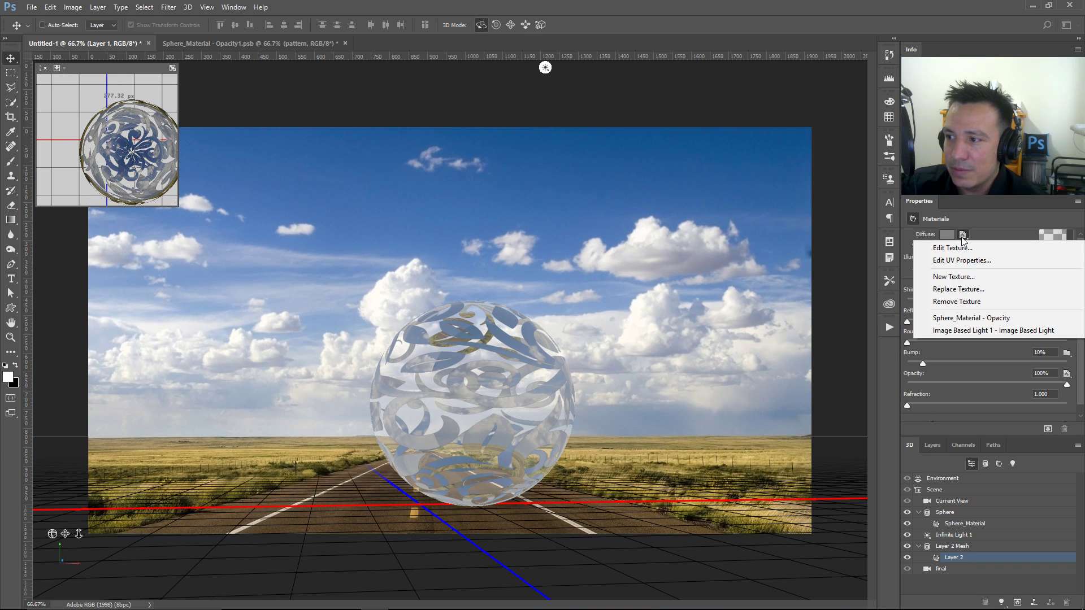
left_click(969, 301)
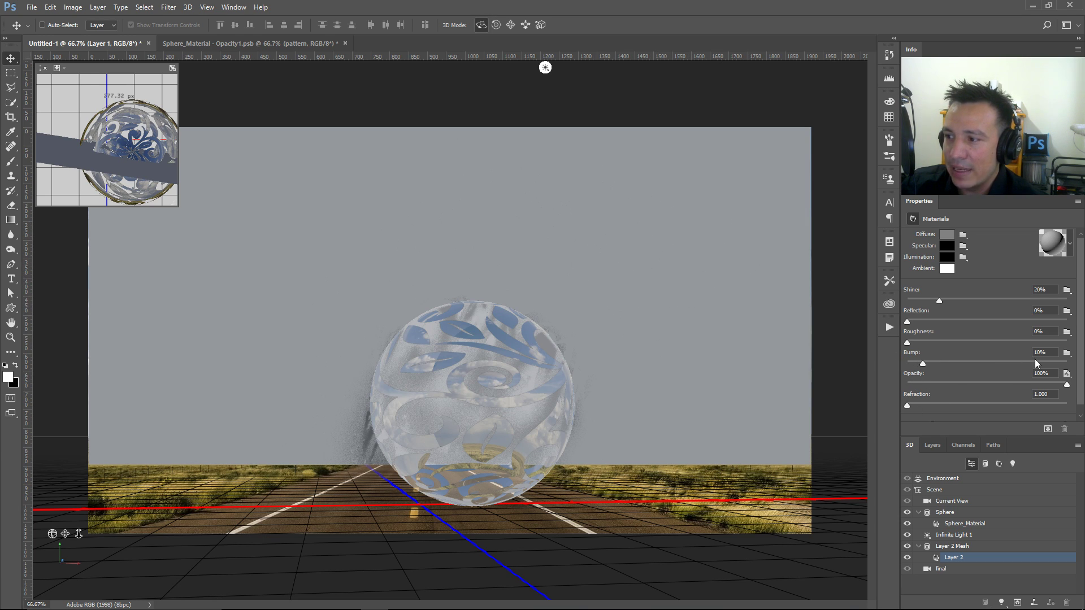
- Replace the Layer 2 material's inherited opacity texture with a new white 1920 × 1080 px texture named Layer 2 - Opacity
left_click(1066, 374)
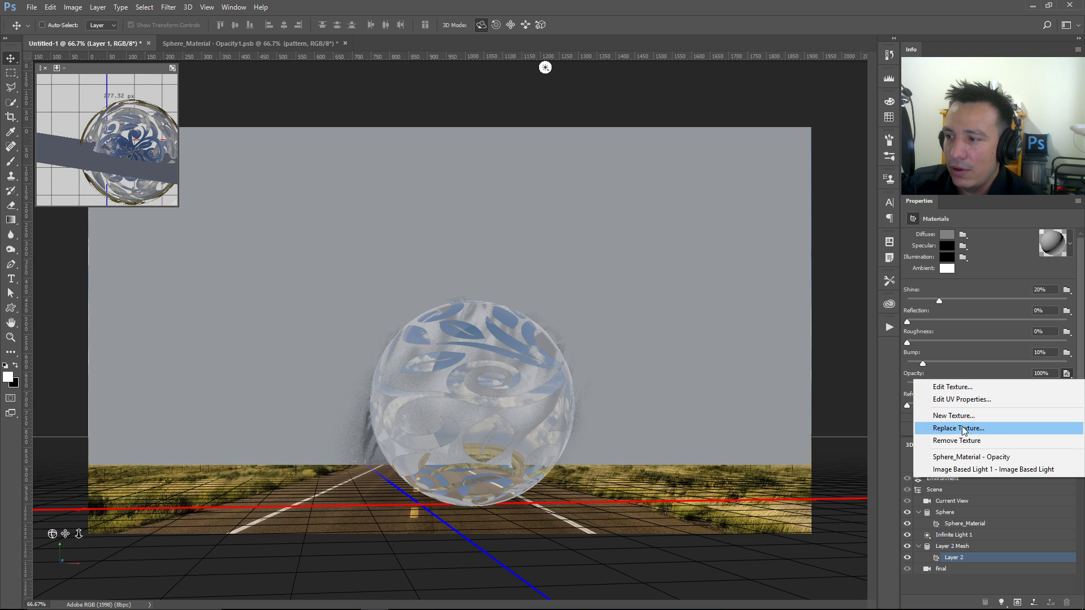
left_click(960, 441)
left_click(1066, 373)
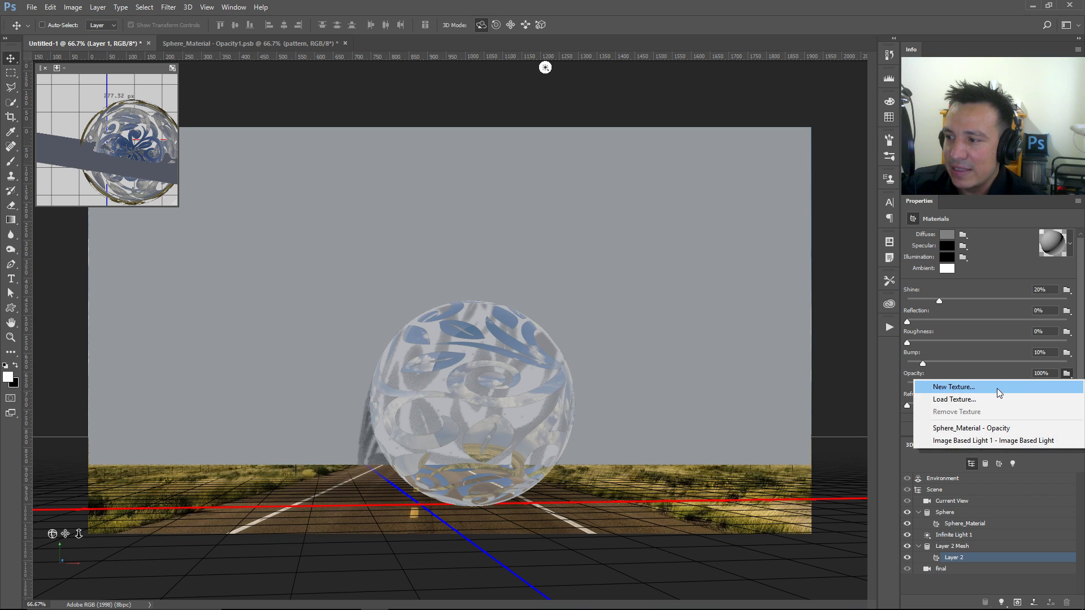
left_click(971, 386)
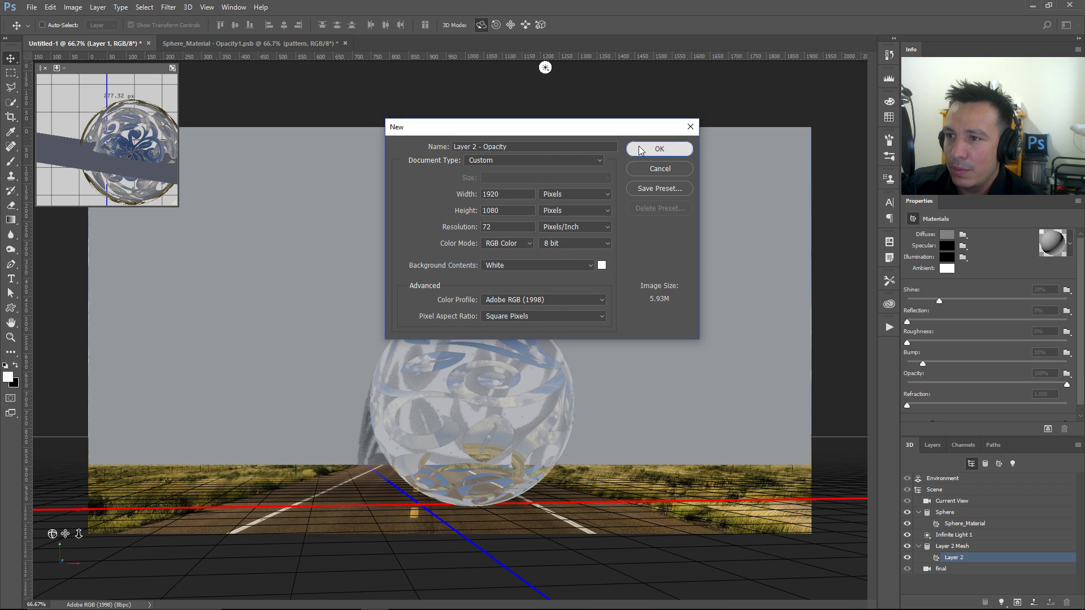
left_click(649, 147)
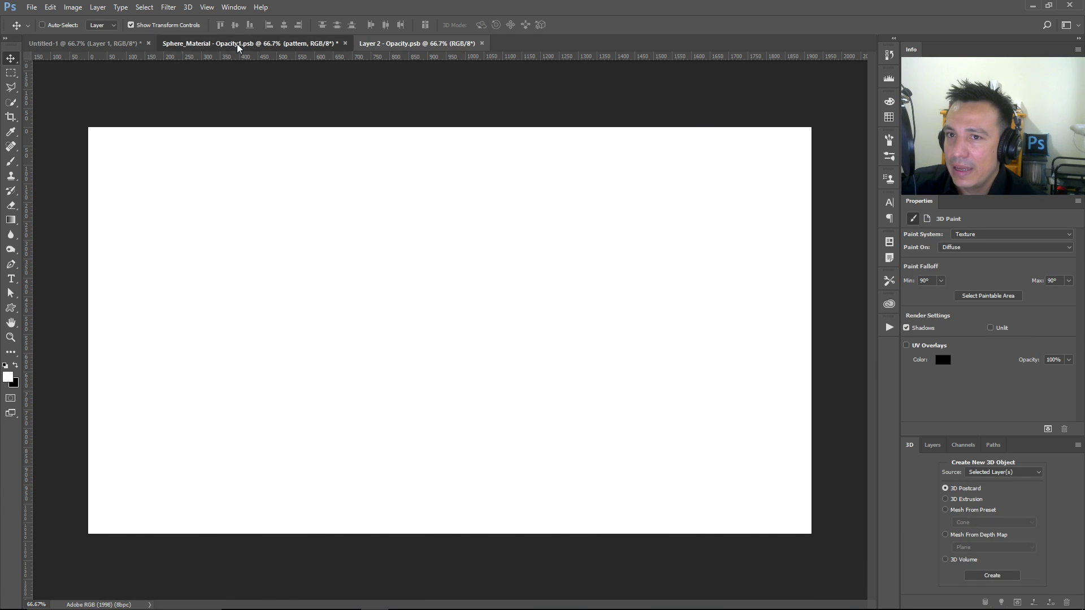
- Copy the leaf pattern from Sphere_Material - Opacity1.psb into Layer 2 - Opacity.psb, save and close that texture, and return to Untitled-1
left_click(236, 44)
left_click_drag(349, 192, 407, 236)
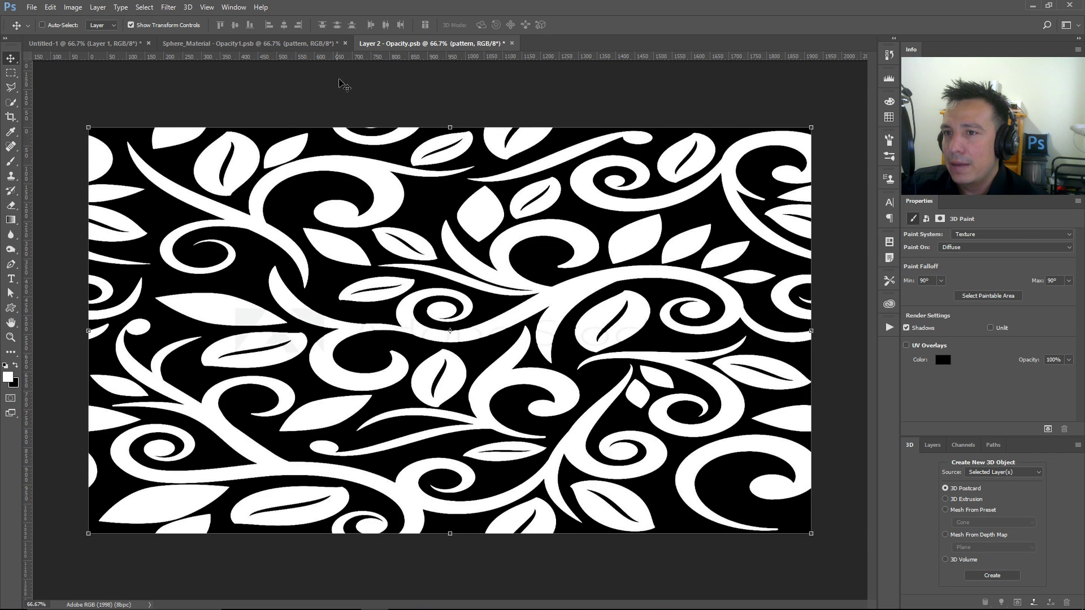
left_click(512, 44)
left_click(497, 235)
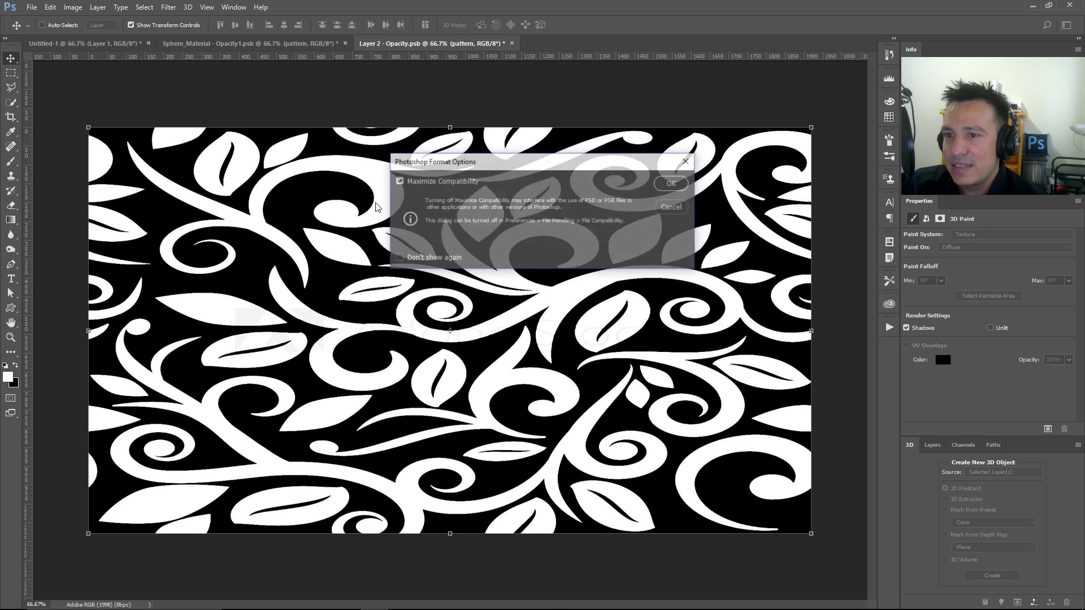
left_click(671, 183)
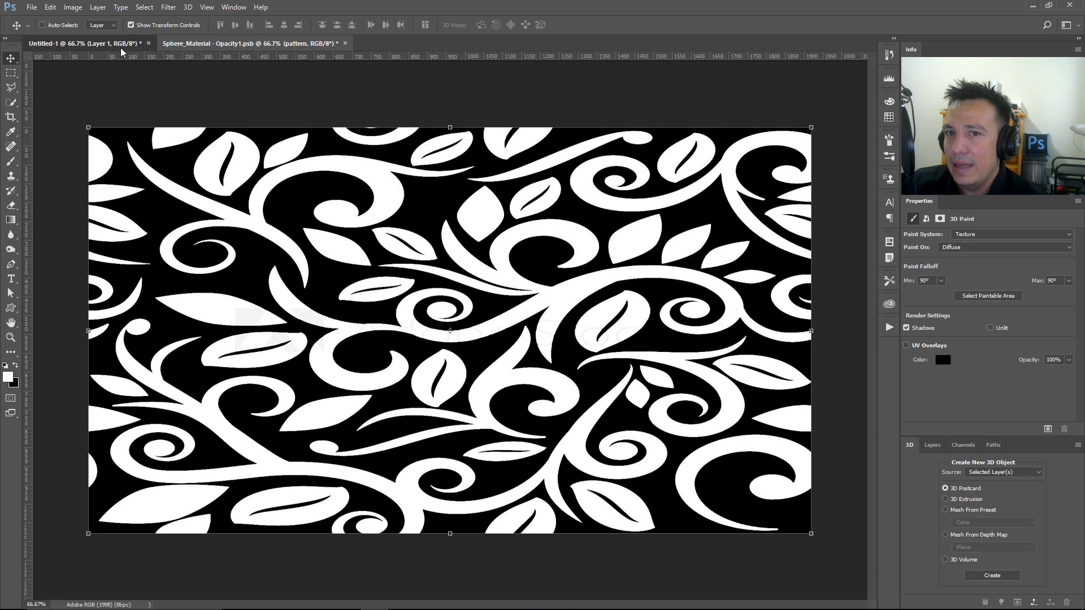
left_click(121, 48)
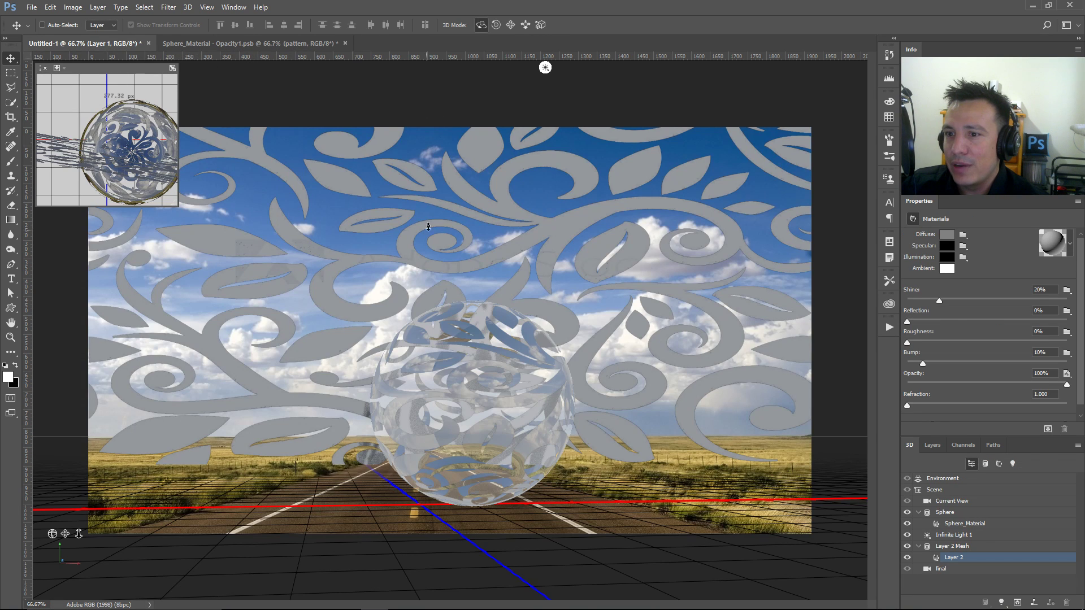
- Scale the postcard mesh down uniformly to about 1037 × 583 px and move it to the ground plane
left_click(459, 272)
left_click(447, 264)
left_click(444, 268)
left_click_drag(464, 259, 18, 506)
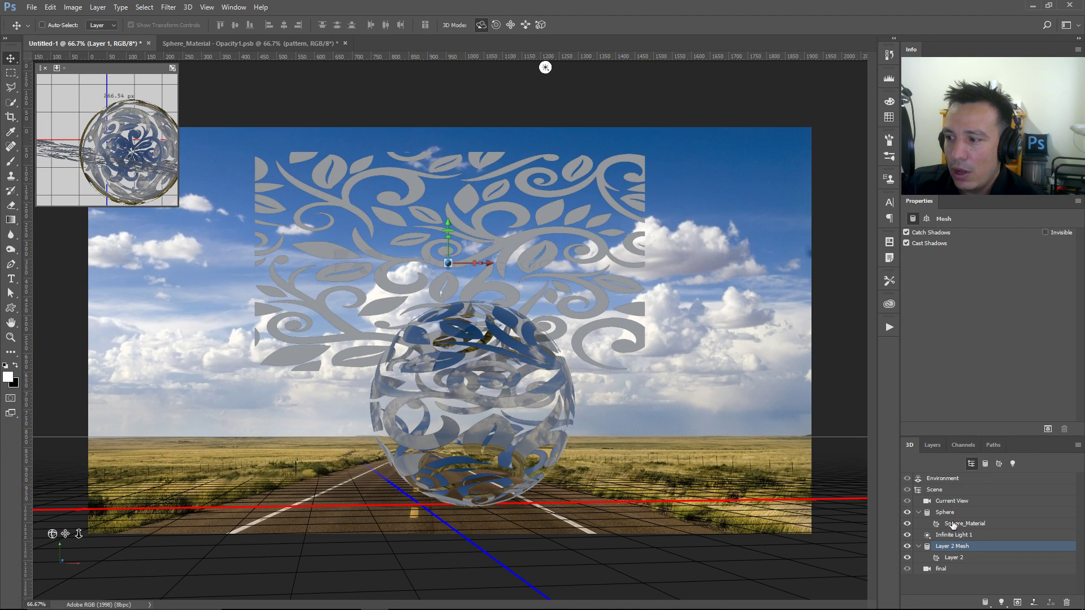
left_click(927, 219)
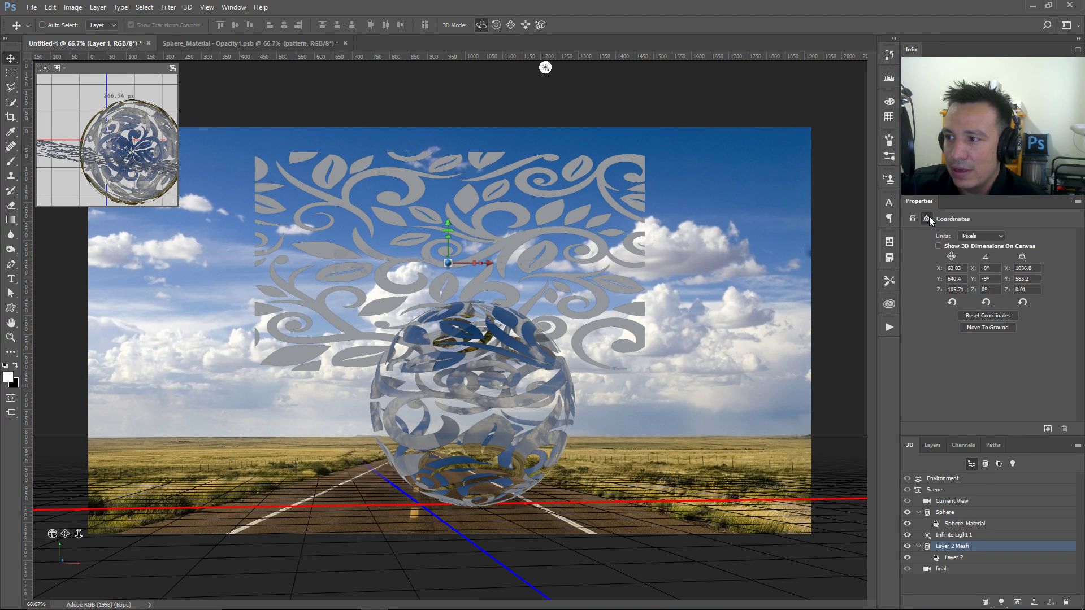
left_click(984, 328)
- Rotate the postcard mesh to about 54° around Y and place it beside the sphere, shifting it about -120 px along Z
left_click_drag(489, 400, 90, 443)
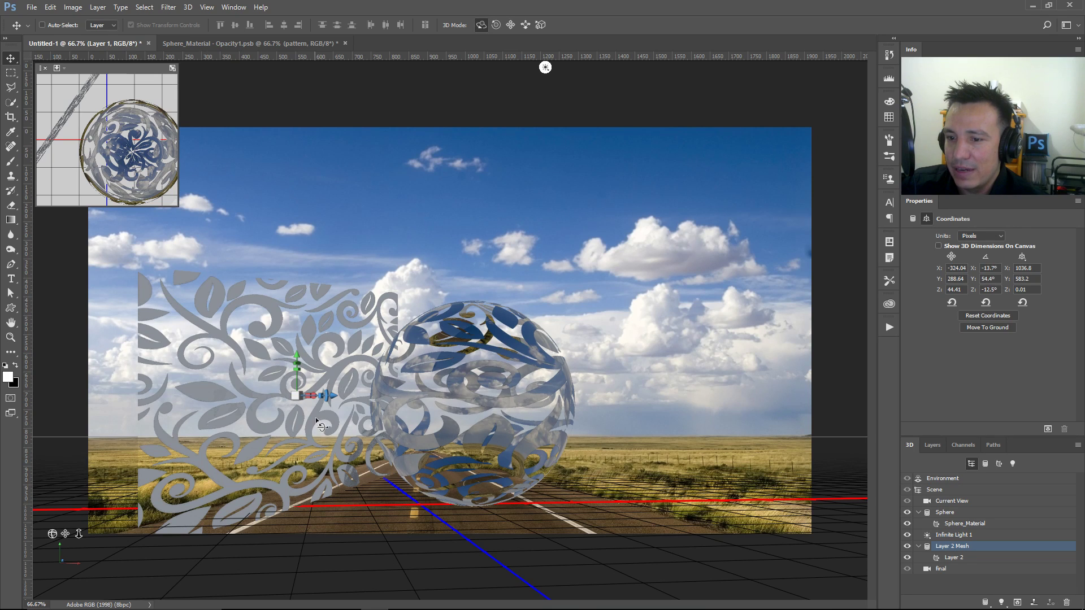
left_click(322, 400)
left_click(322, 402)
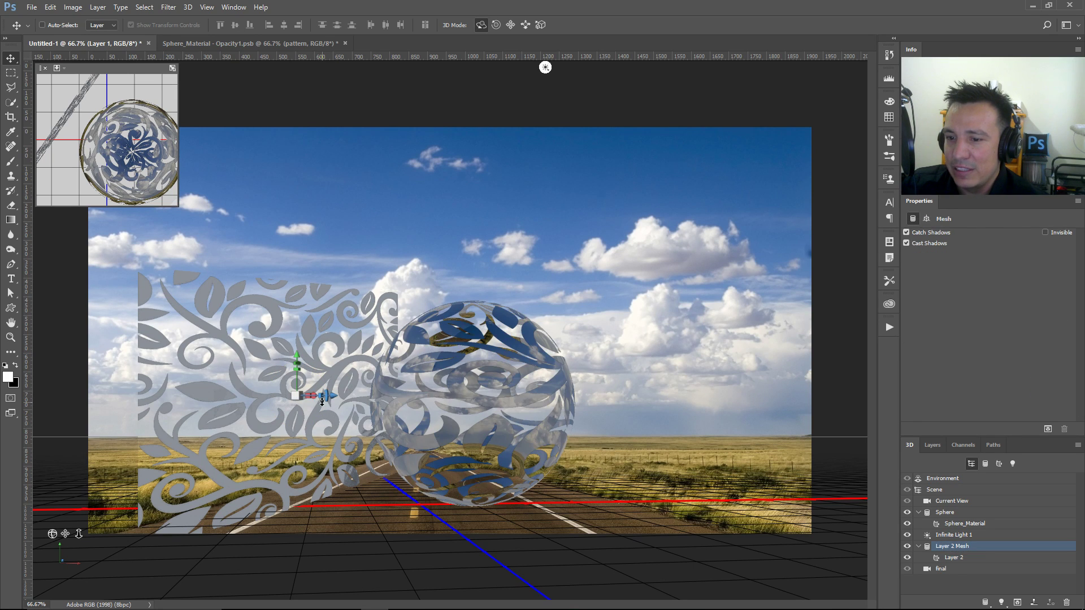
left_click_drag(337, 401, 292, 401)
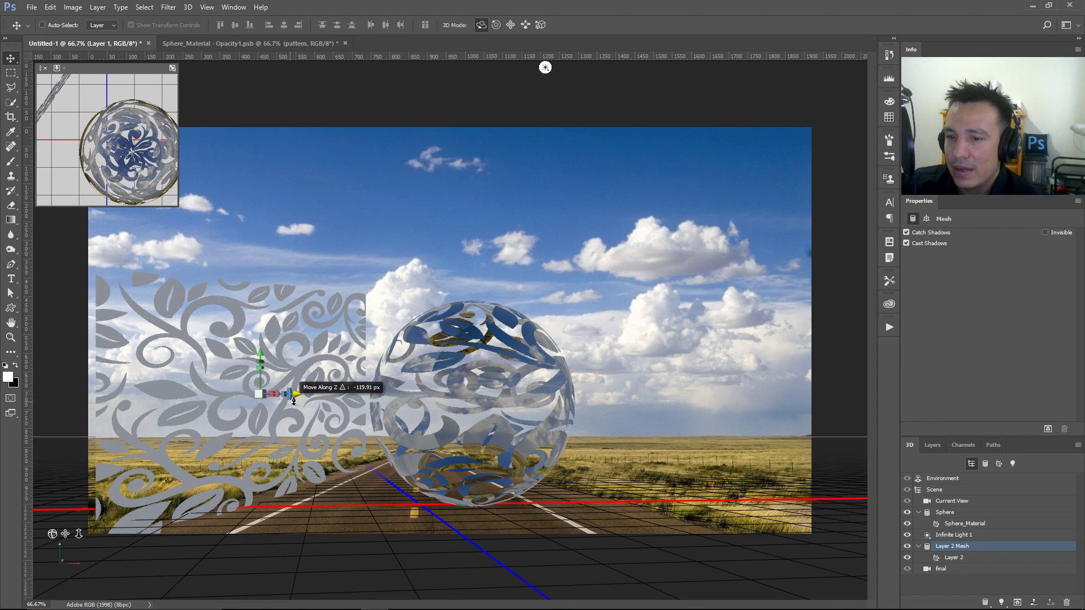
- Set the postcard's Layer 2 material to a black diffuse colour and 82% reflection
left_click(974, 557)
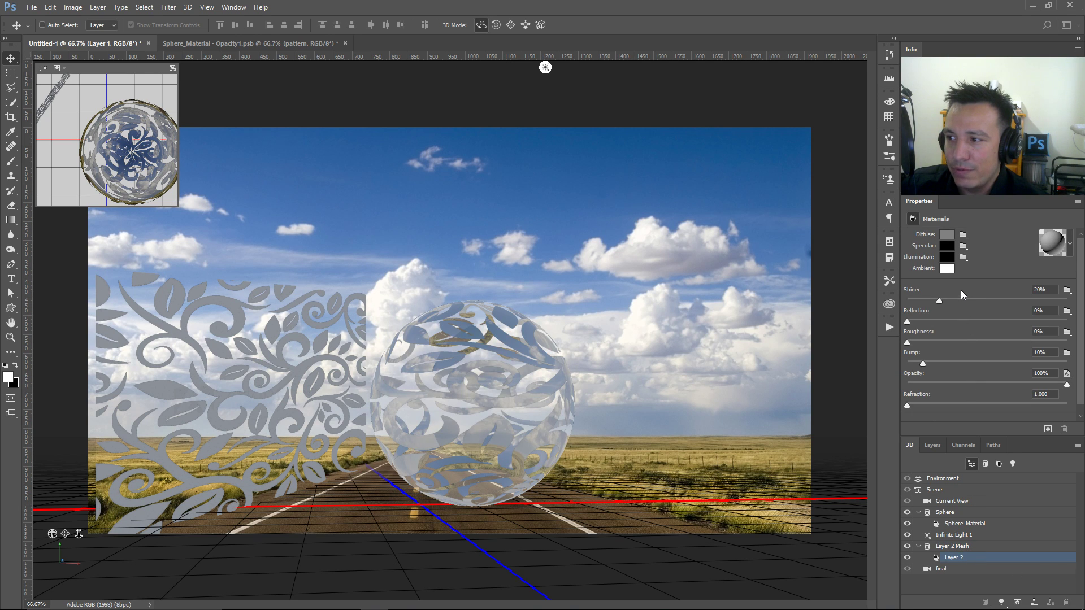
left_click(947, 233)
left_click(629, 446)
left_click(827, 167)
left_click_drag(941, 321, 1036, 319)
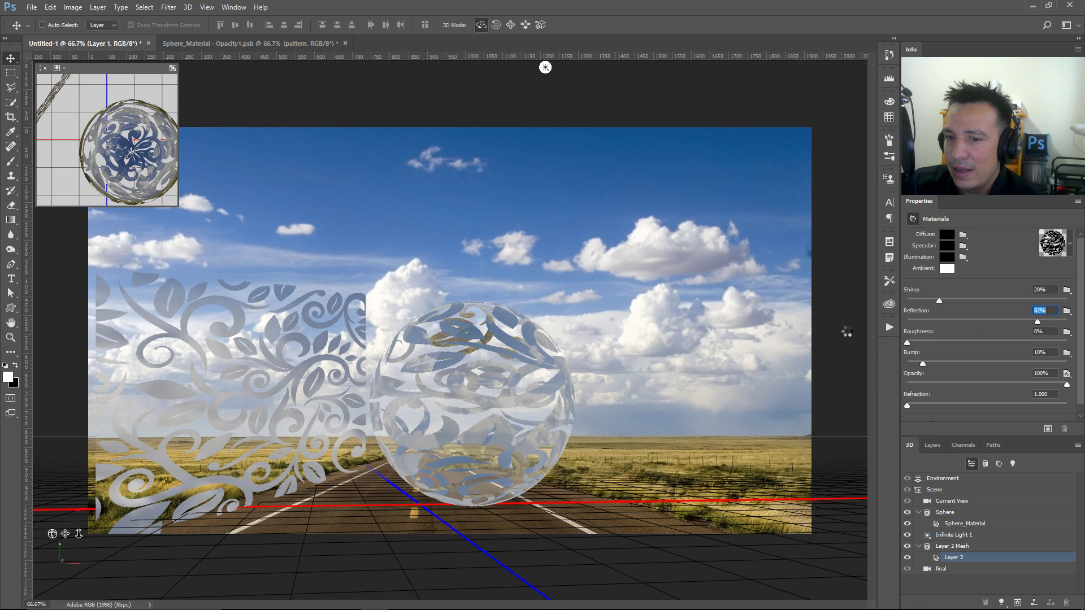
- Render only a rectangular area around the postcard and the near half of the sphere, then clear the selection
left_click(11, 73)
left_click_drag(88, 223, 457, 556)
left_click(1048, 429)
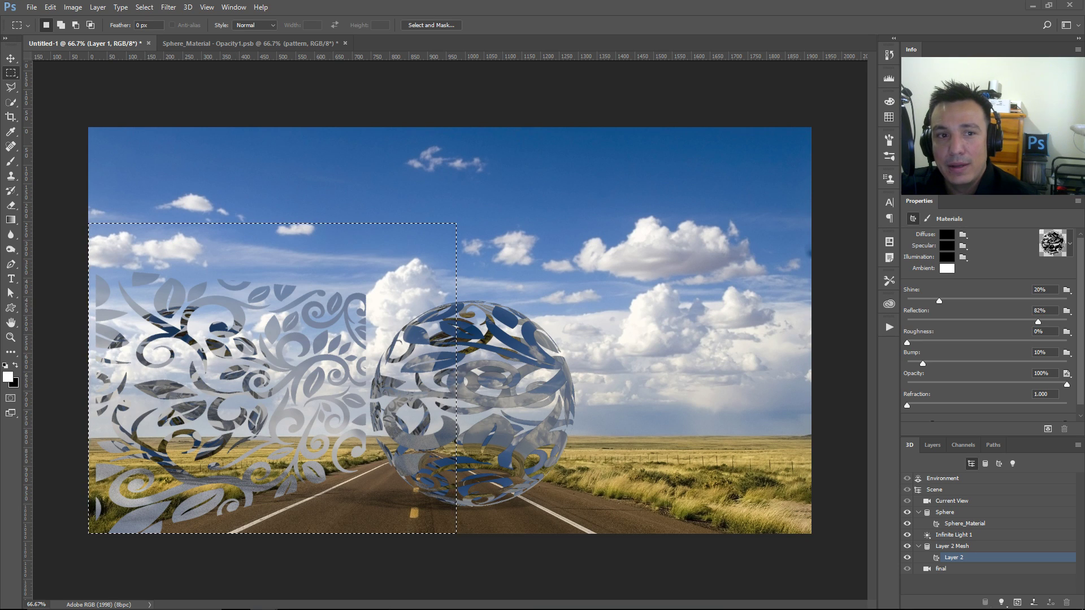
key("ctrl+d")
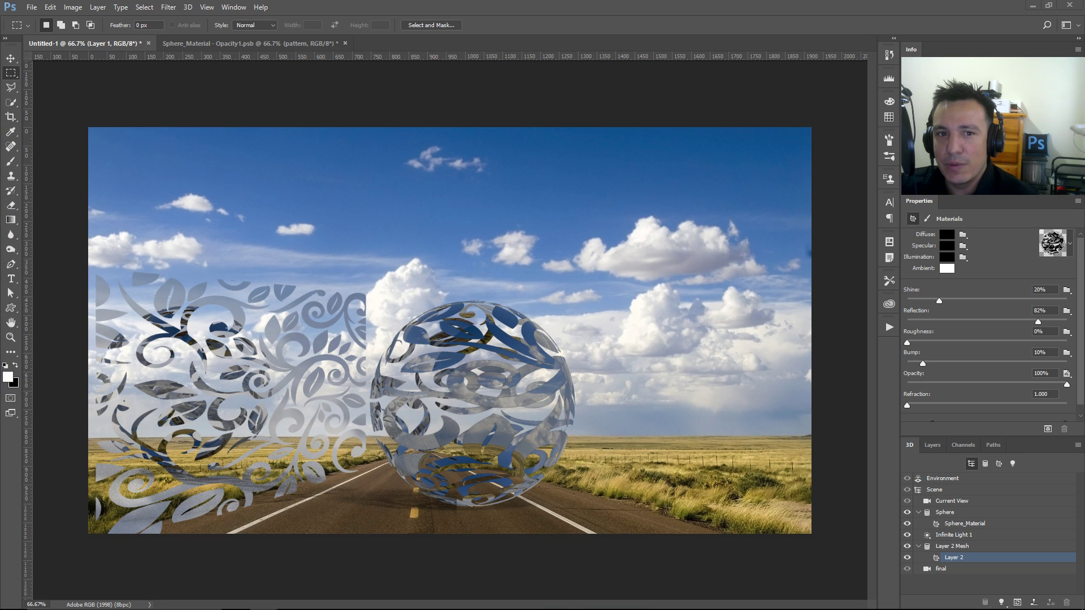
- Switch to the YouTube live chat window and read the viewers' recent messages and questions
left_click_drag(0, 67, 216, 78)
left_click_drag(403, 161, 394, 317)
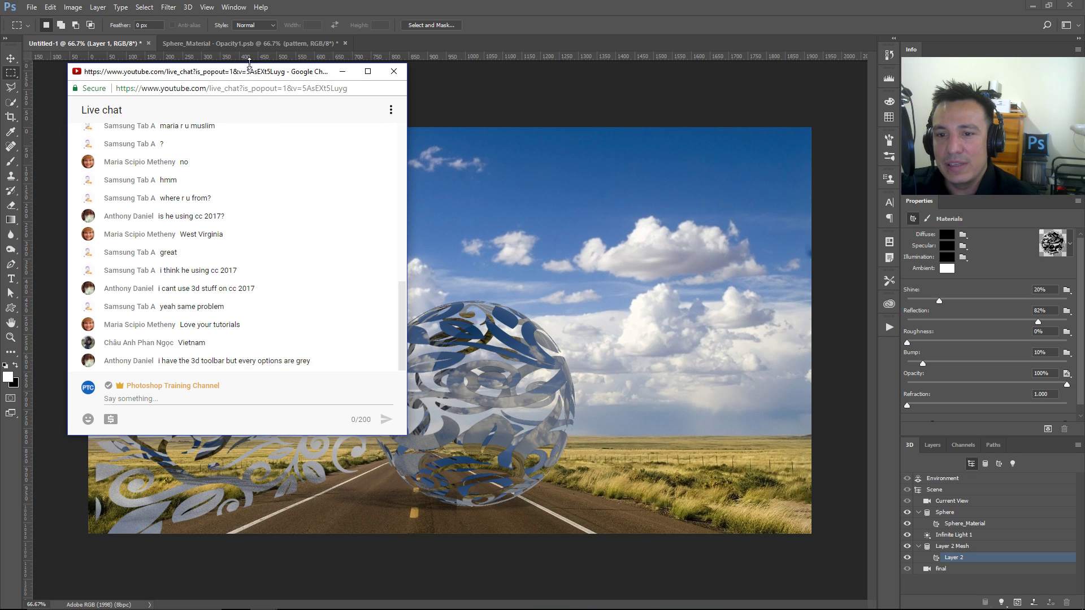
left_click_drag(264, 75, 0, 169)
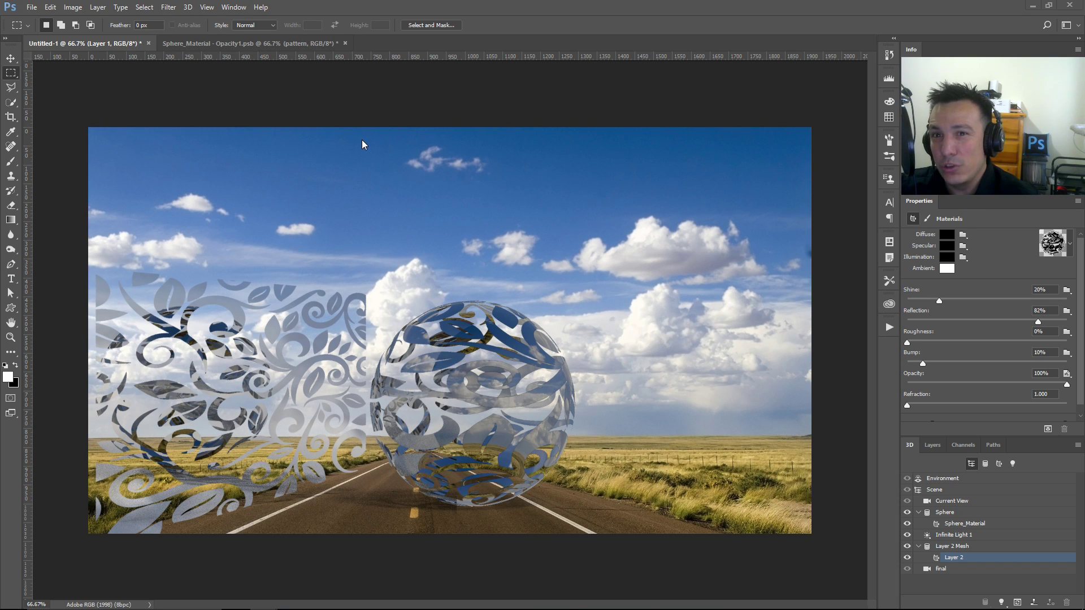
left_click(188, 10)
left_click(189, 10)
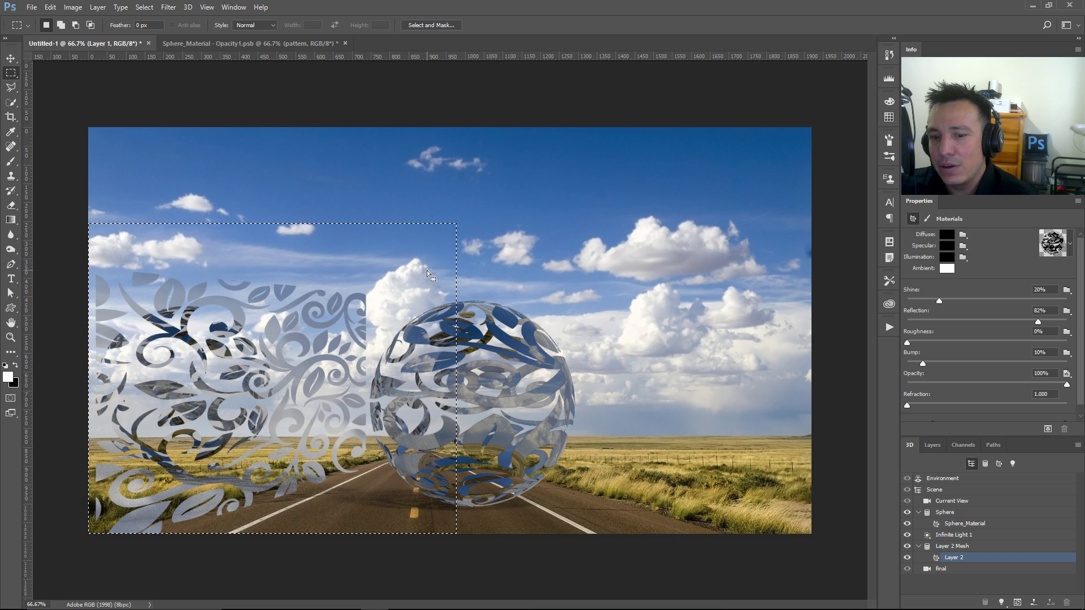
key("ctrl+d")
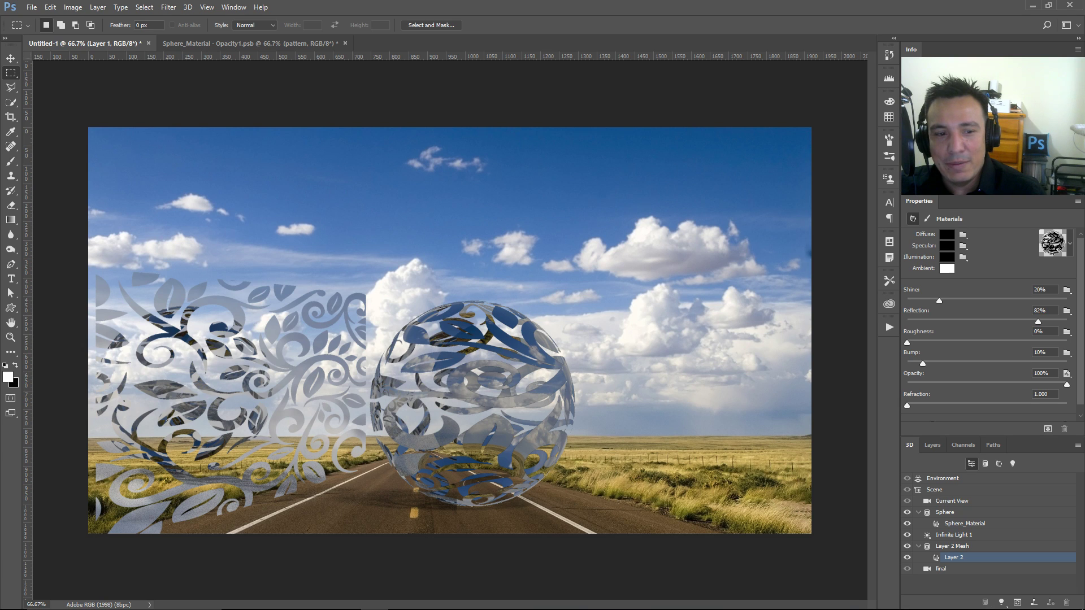
left_click_drag(0, 102, 229, 102)
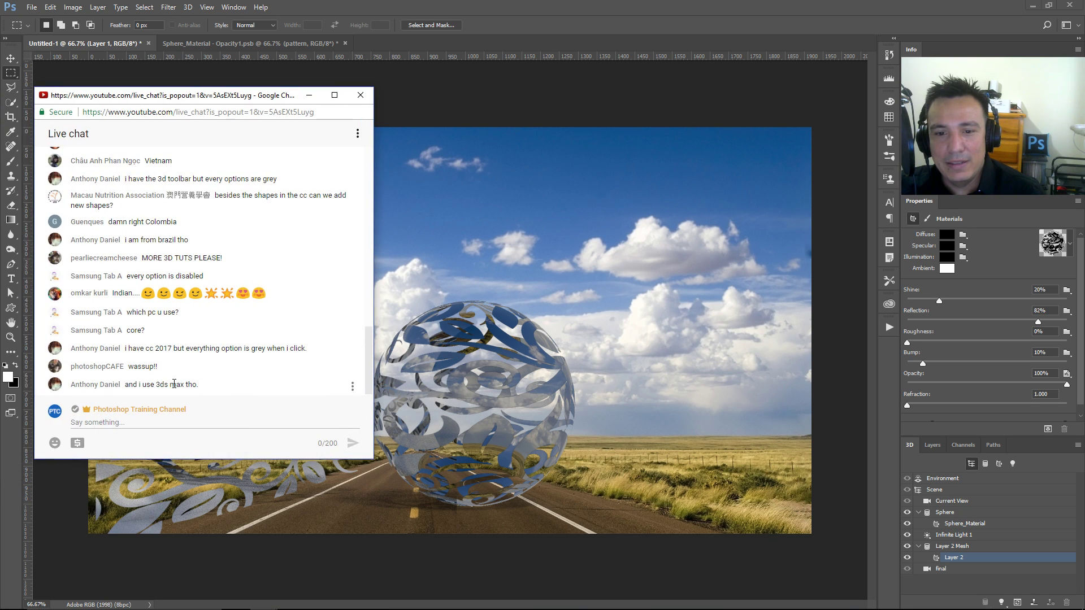
double_click(73, 367)
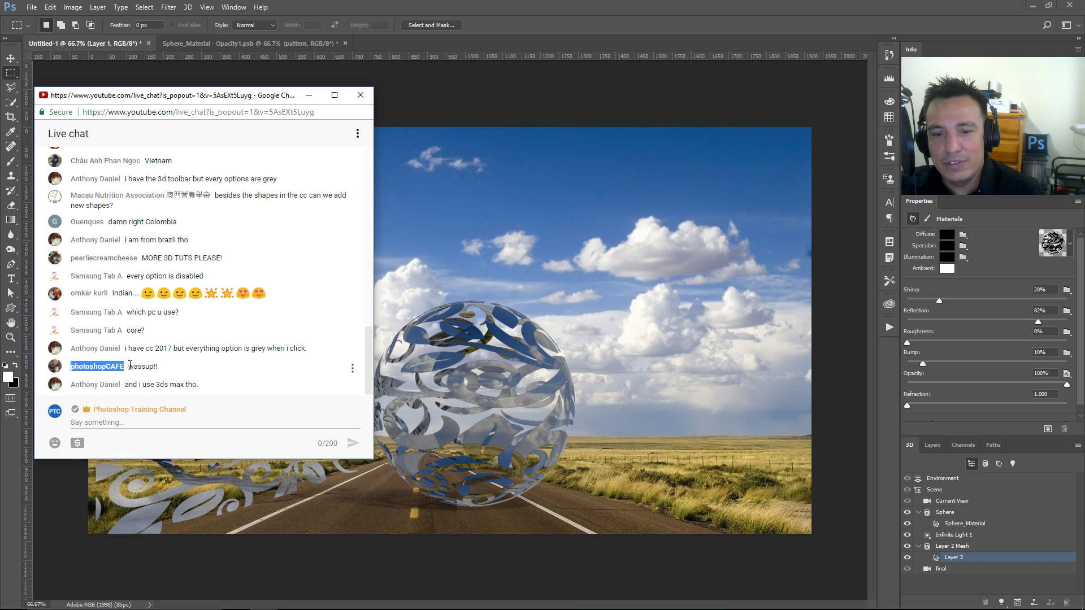
left_click(149, 368)
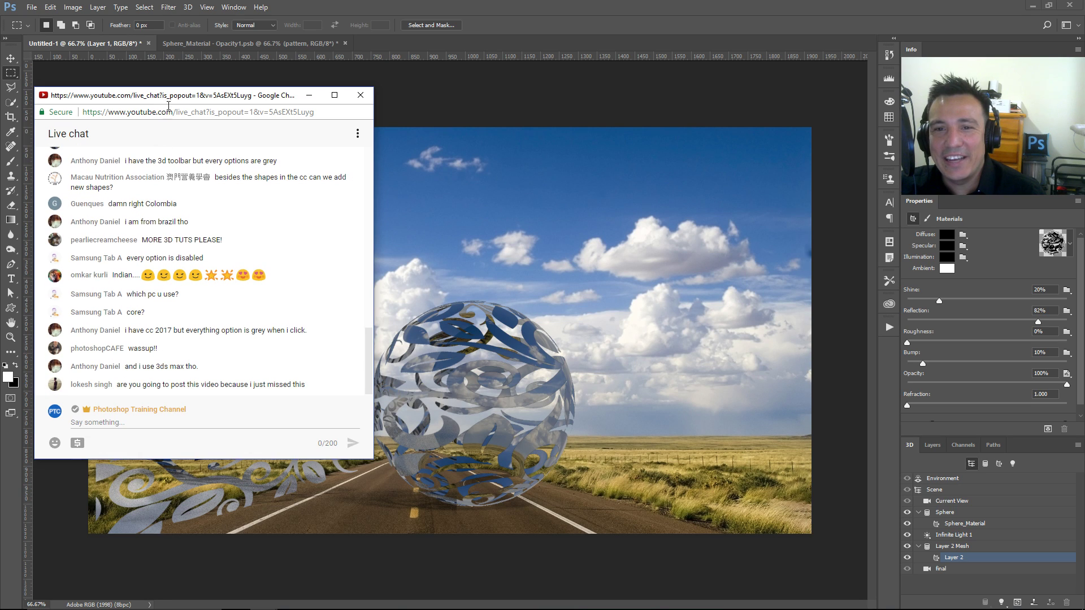
left_click_drag(177, 101, 0, 142)
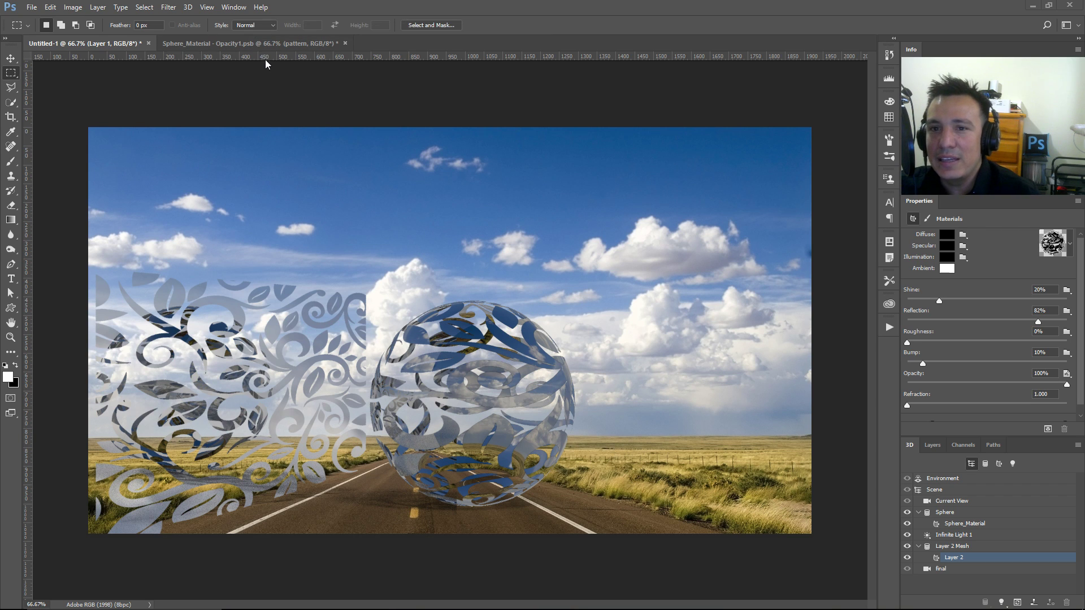
- Close Sphere_Material - Opacity1.psb and Untitled-1 without saving their changes
left_click(344, 43)
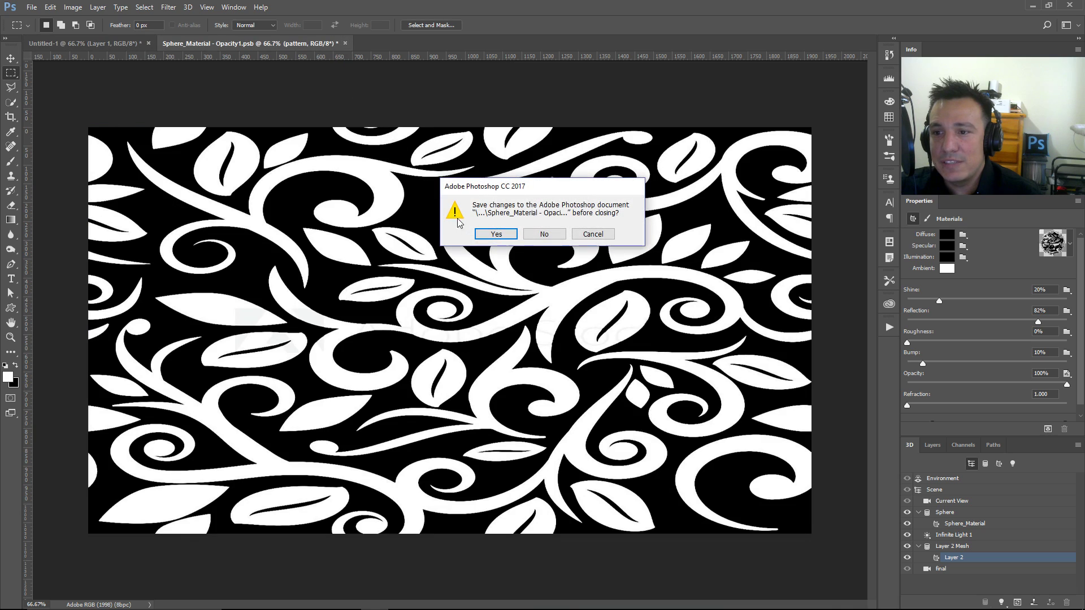
left_click(544, 234)
left_click(150, 43)
left_click(544, 234)
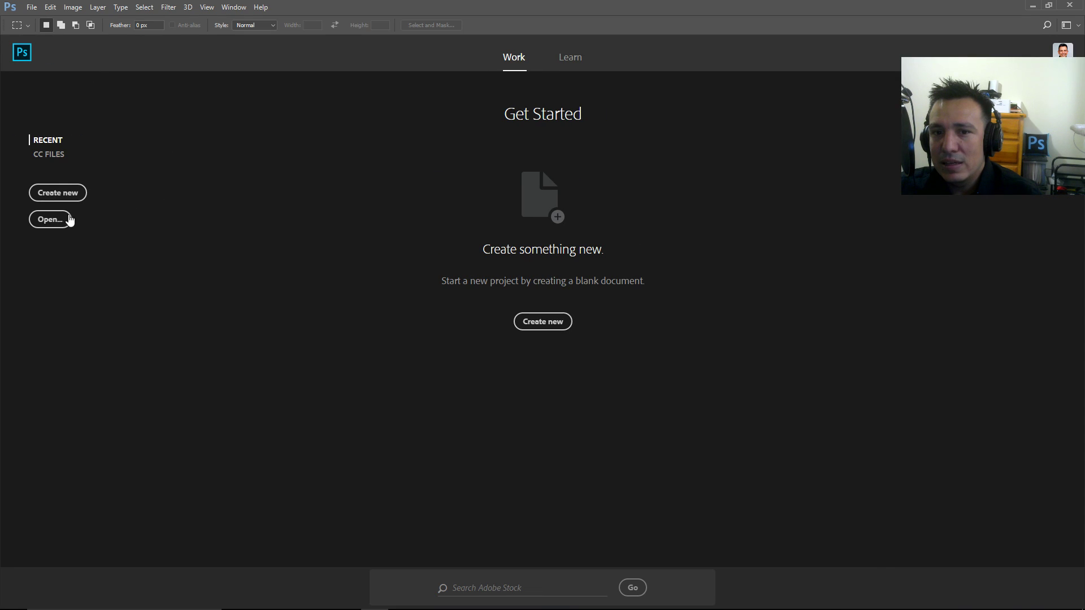
- Open the poster image assassins creed.jpg and show its layers
left_click(67, 219)
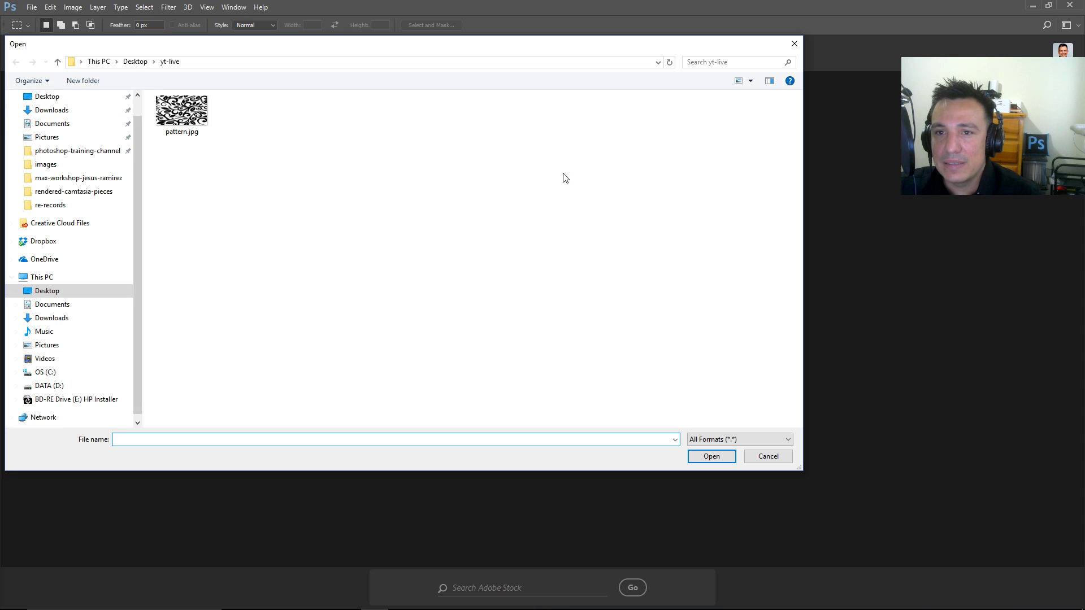
left_click(766, 456)
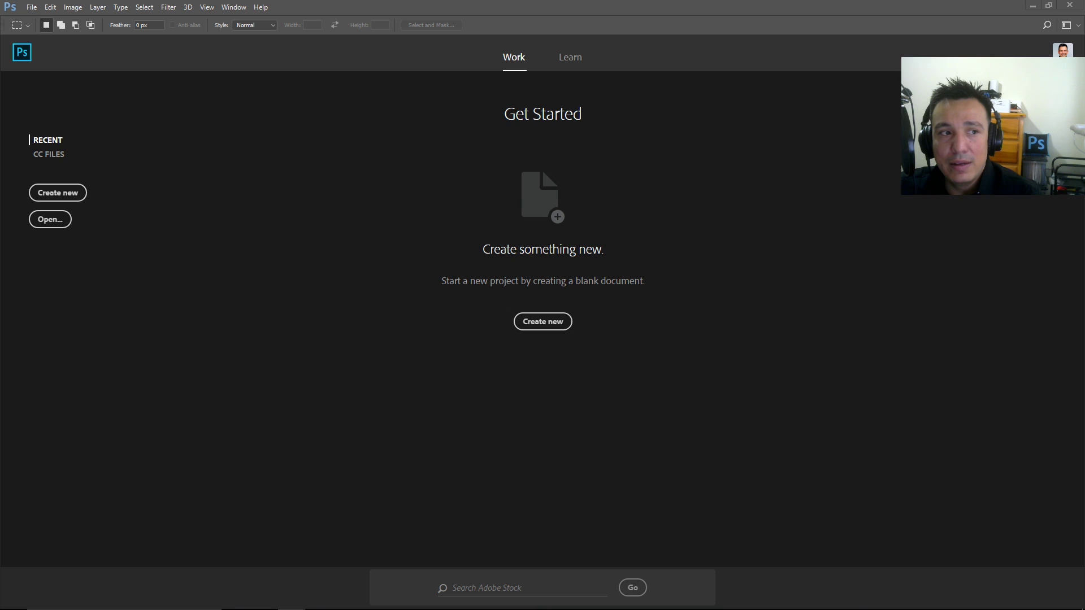
left_click_drag(256, 350, 239, 369)
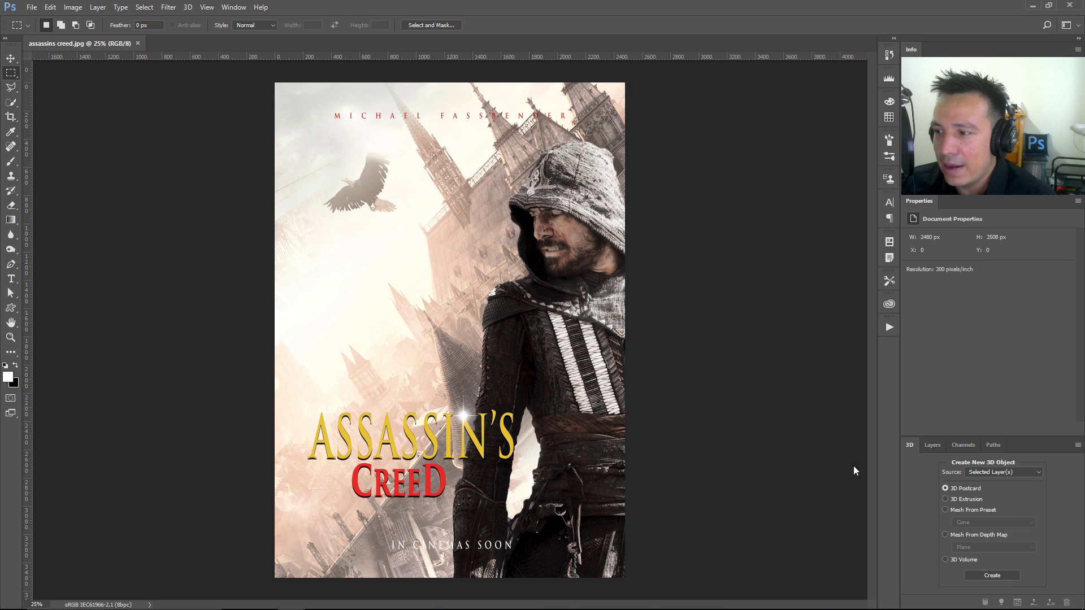
left_click(932, 446)
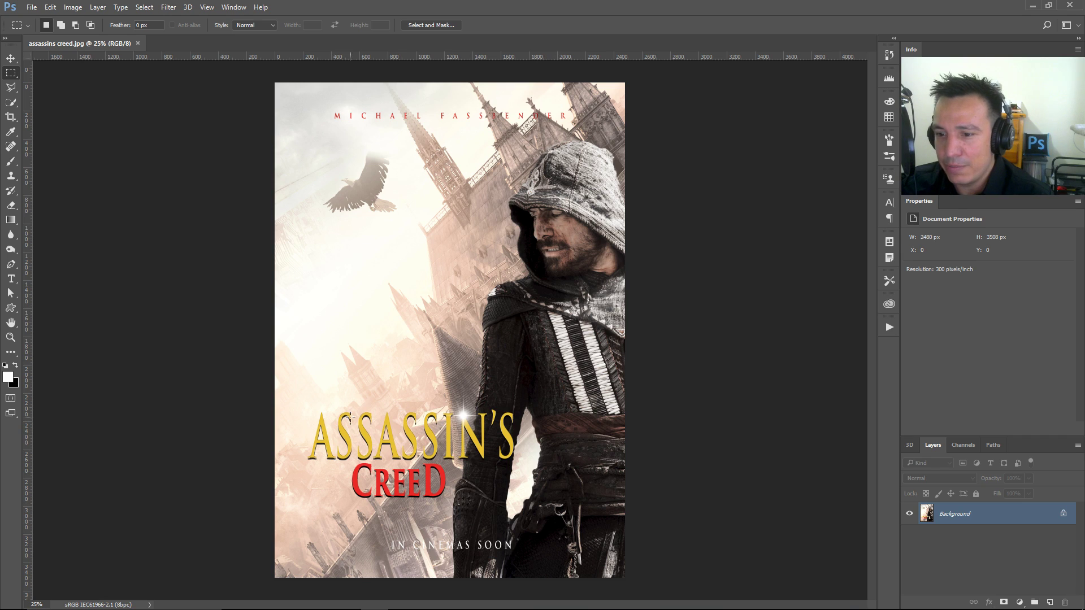
- Outline the poster's title, the IN CINEMAS SOON line and the light flare in turn with rectangular selections, clearing each one
left_click_drag(303, 405, 589, 507)
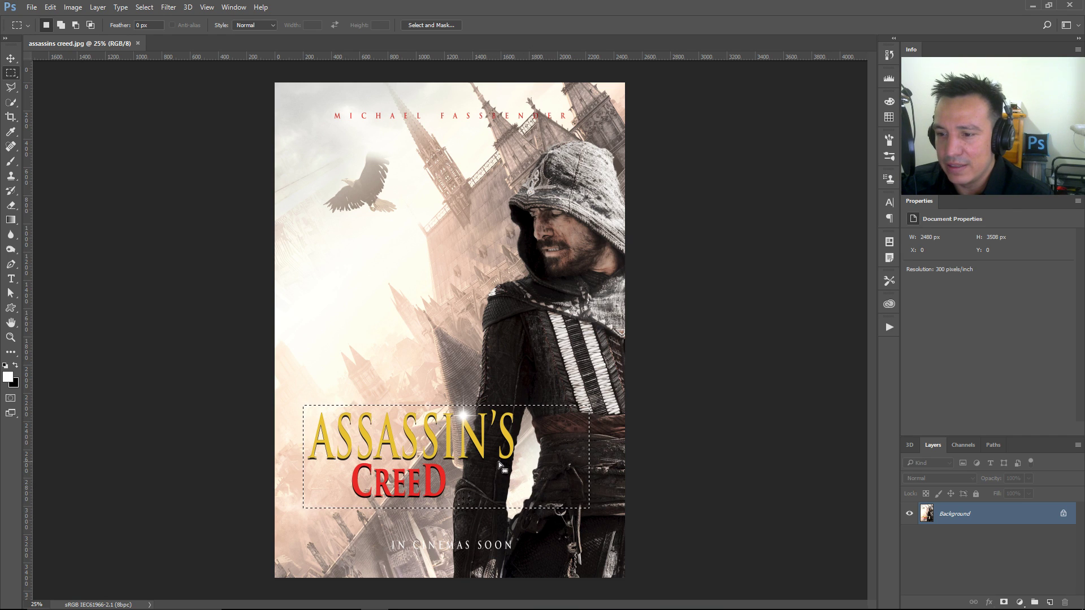
left_click(357, 420)
left_click_drag(296, 414, 566, 526)
left_click(566, 527)
scroll(546, 533, "up", 1)
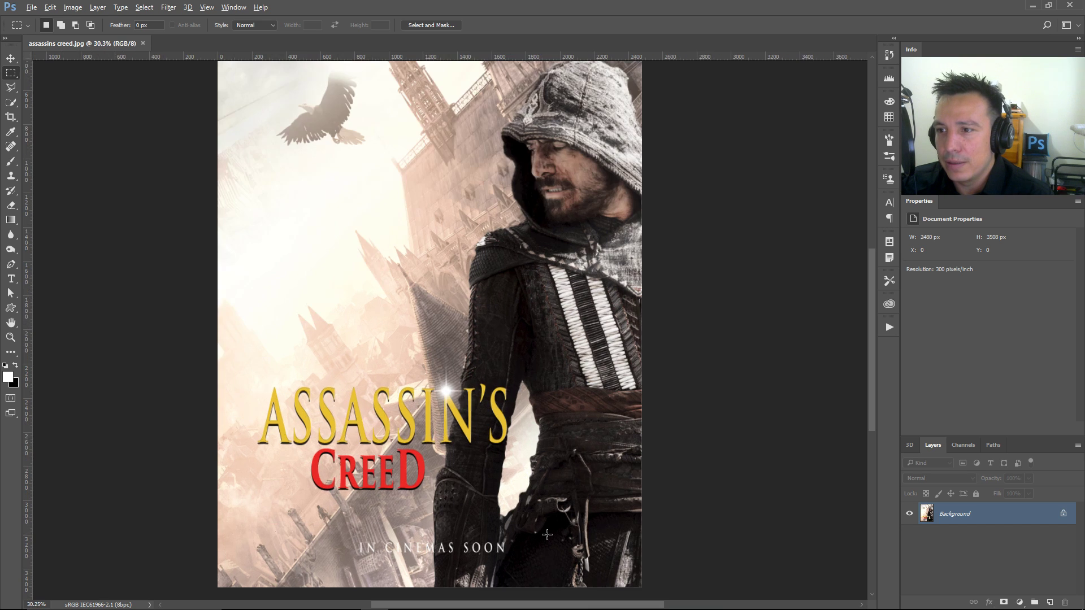
left_click_drag(348, 534, 518, 564)
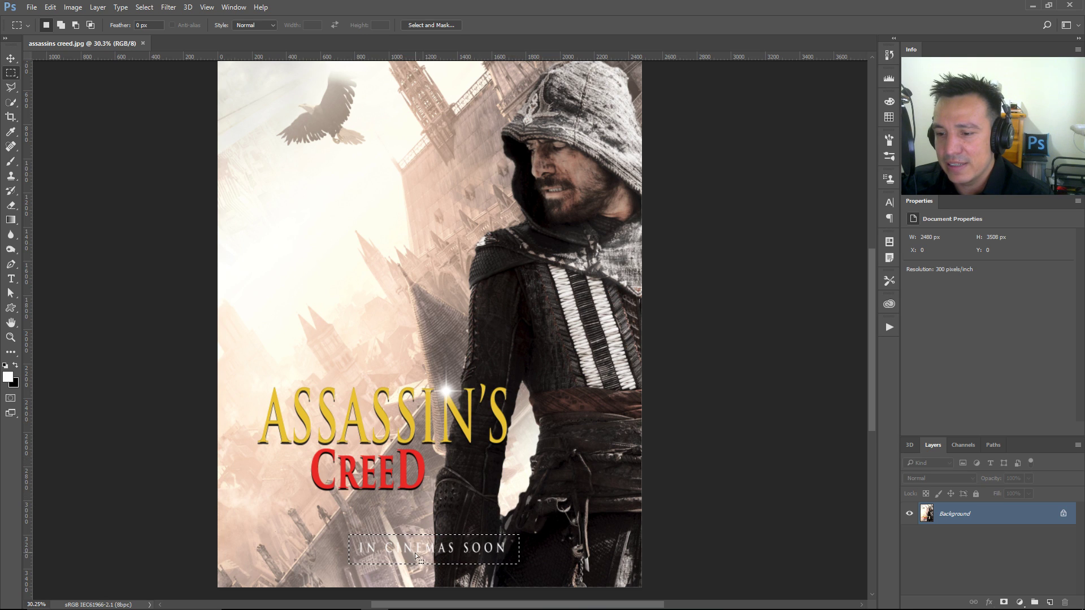
left_click(366, 556)
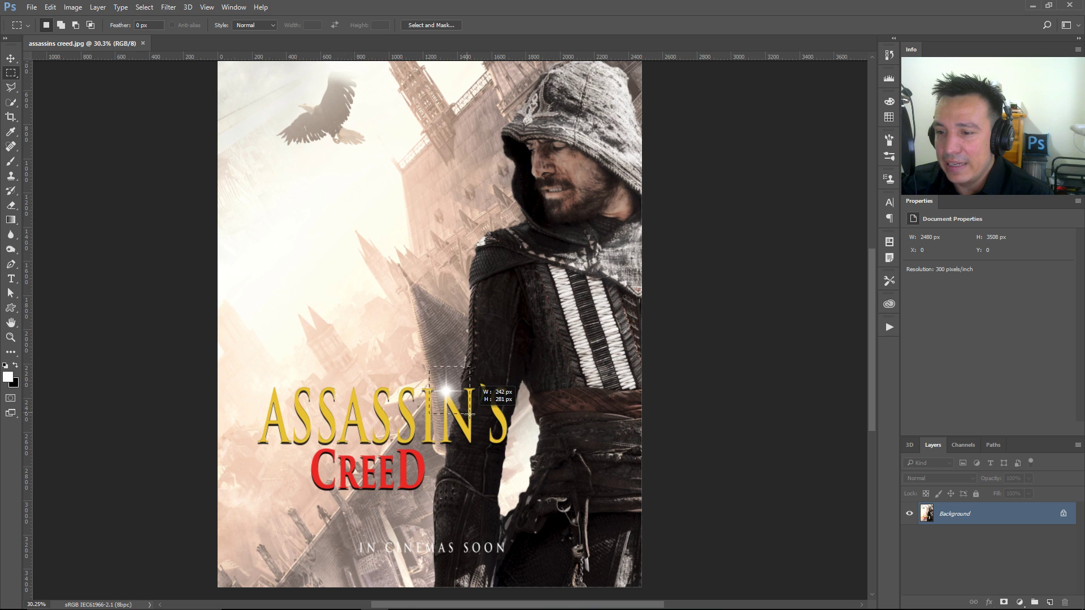
left_click_drag(428, 365, 469, 415)
left_click(416, 383)
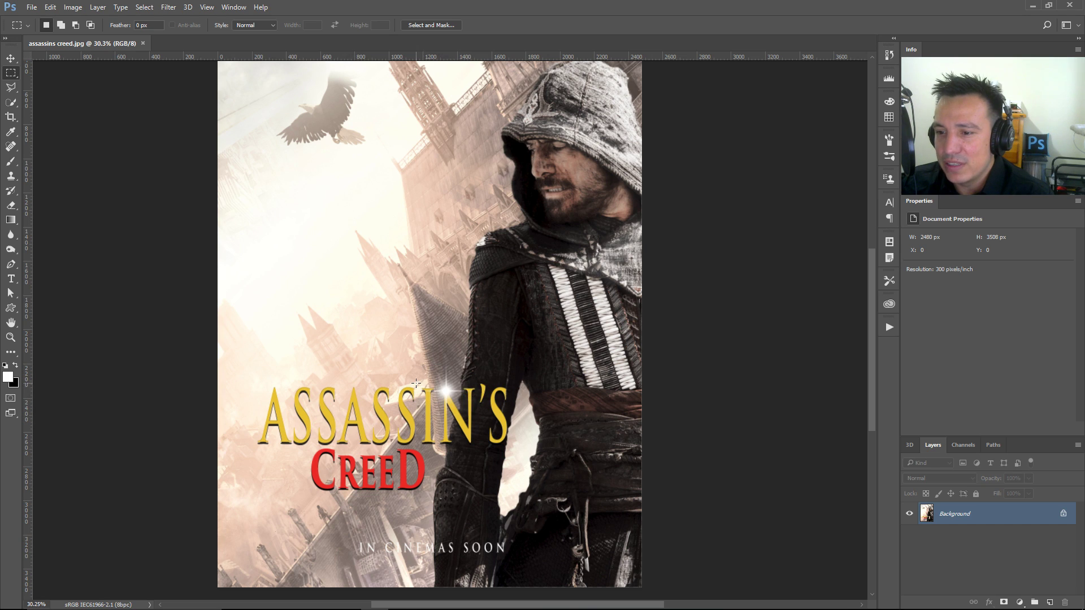
- Add a new layer and build up a soft white spot above the middle of ASSASSIN'S with a 100 px brush
left_click(1049, 602)
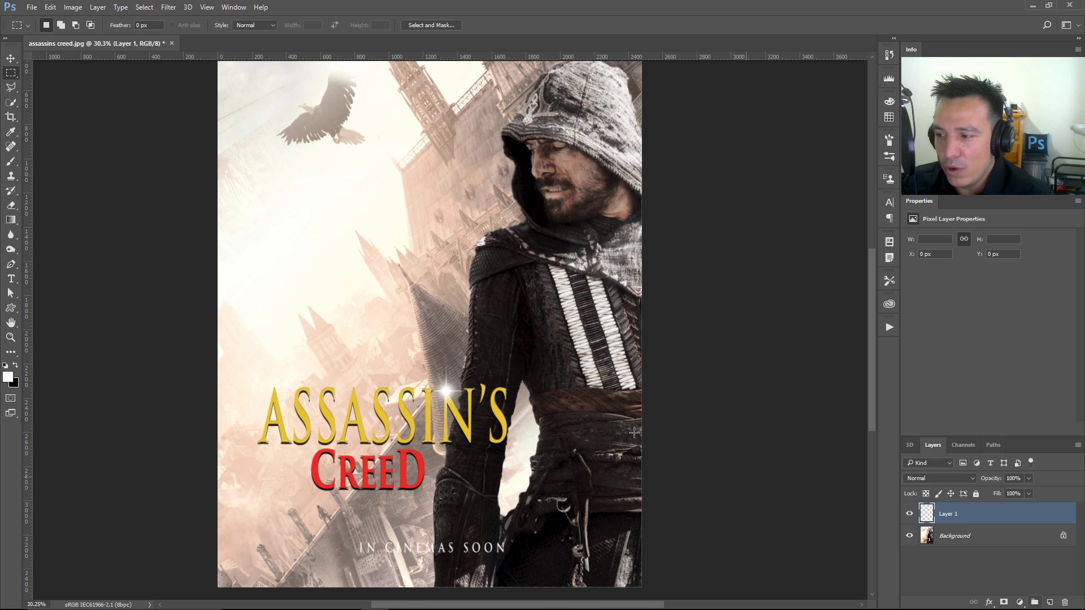
left_click(11, 161)
key("bracketright")
key("bracketright")
key("bracketright")
key("bracketright")
key("bracketright")
key("bracketright")
key("bracketright")
left_click(381, 391)
left_click(380, 392)
left_click(380, 392)
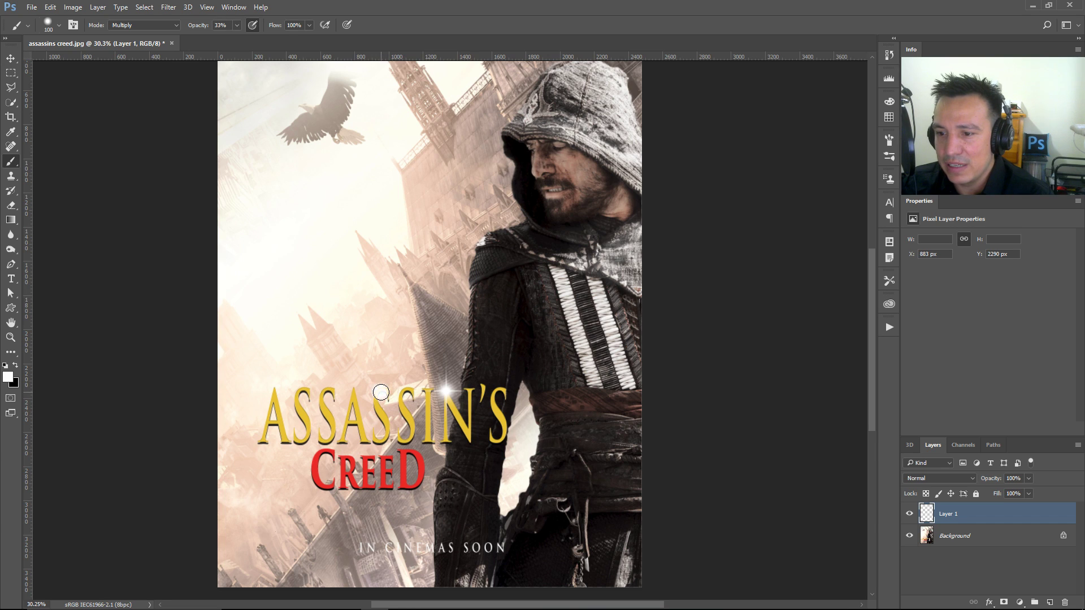
- Stretch the white spot into a thin horizontal streak, about 429% wide and 44% high
key("ctrl+t")
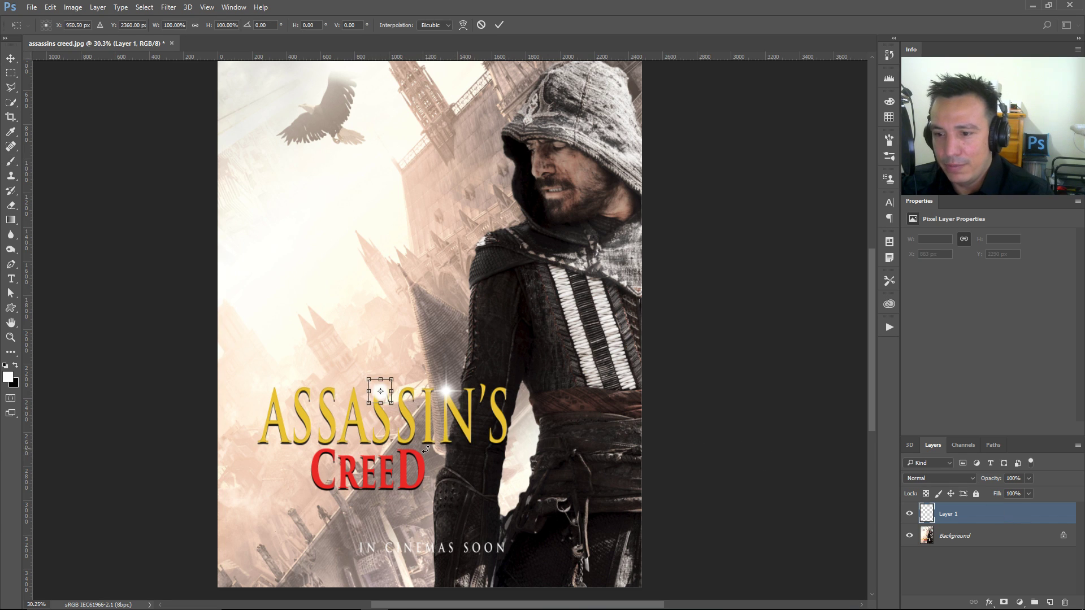
mouse_move(393, 391)
left_mouse_down()
mouse_move(432, 391)
mouse_move(382, 397)
left_mouse_up()
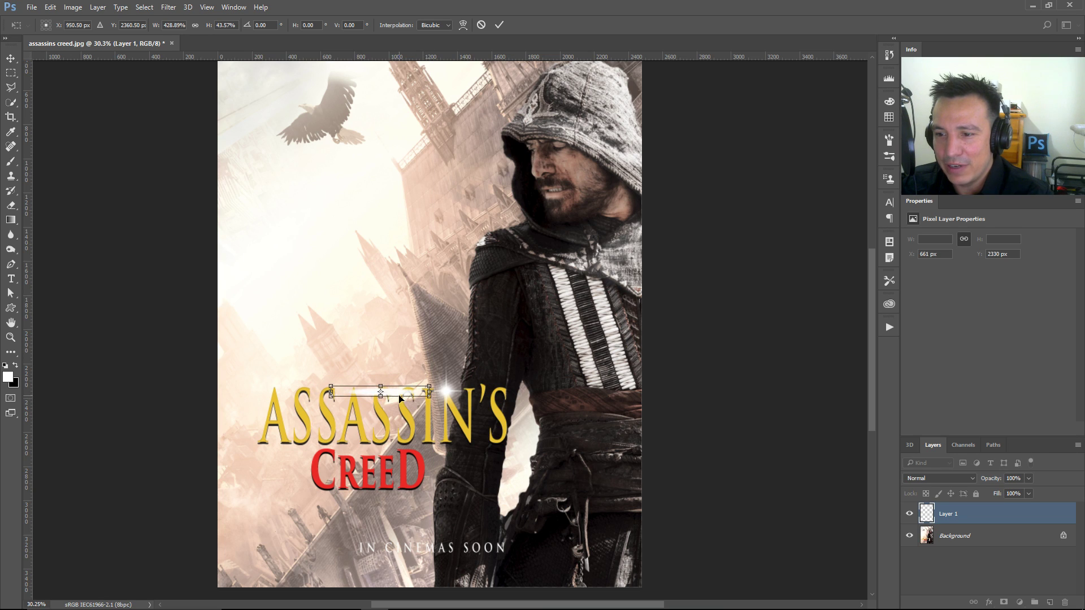
key("Return")
key("ctrl+t")
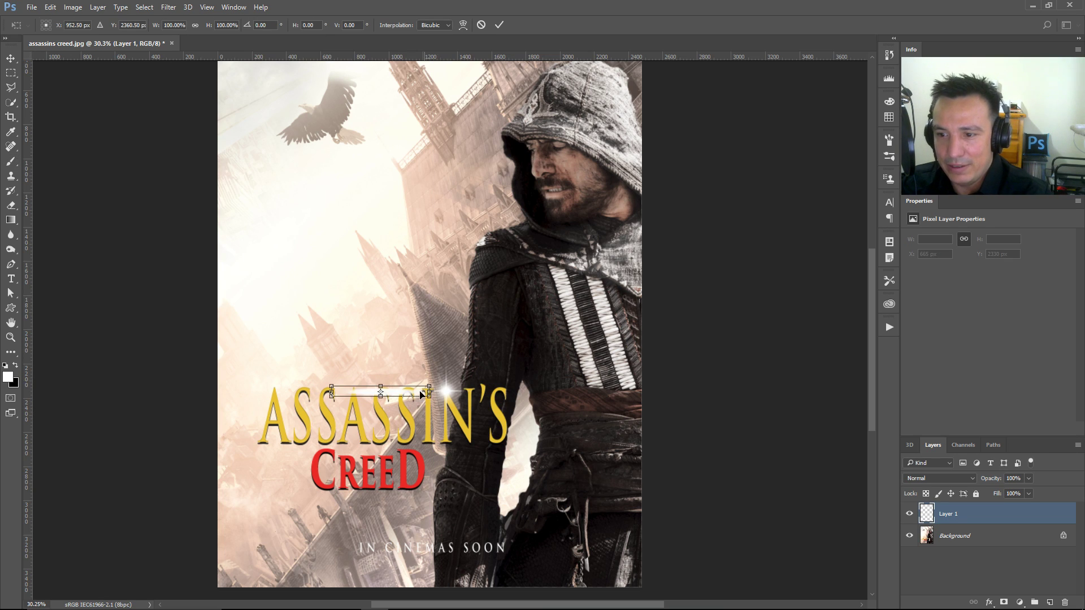
key("Return")
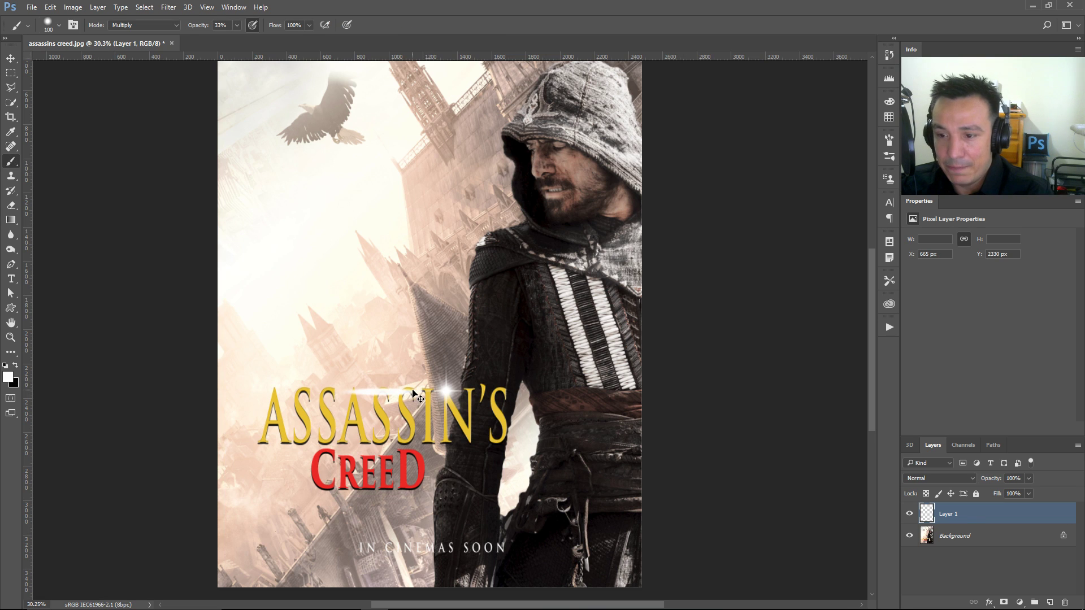
- Duplicate the streak layer and rotate the copy 90 degrees to form a cross-shaped flare
key("ctrl+j")
key("ctrl+t")
mouse_move(430, 379)
left_mouse_down()
mouse_move(423, 418)
mouse_move(394, 442)
left_mouse_up()
key("Return")
- Try Overlay and Soft Light blending on both streak layers together, settling on Overlay
left_click(972, 536, "shift")
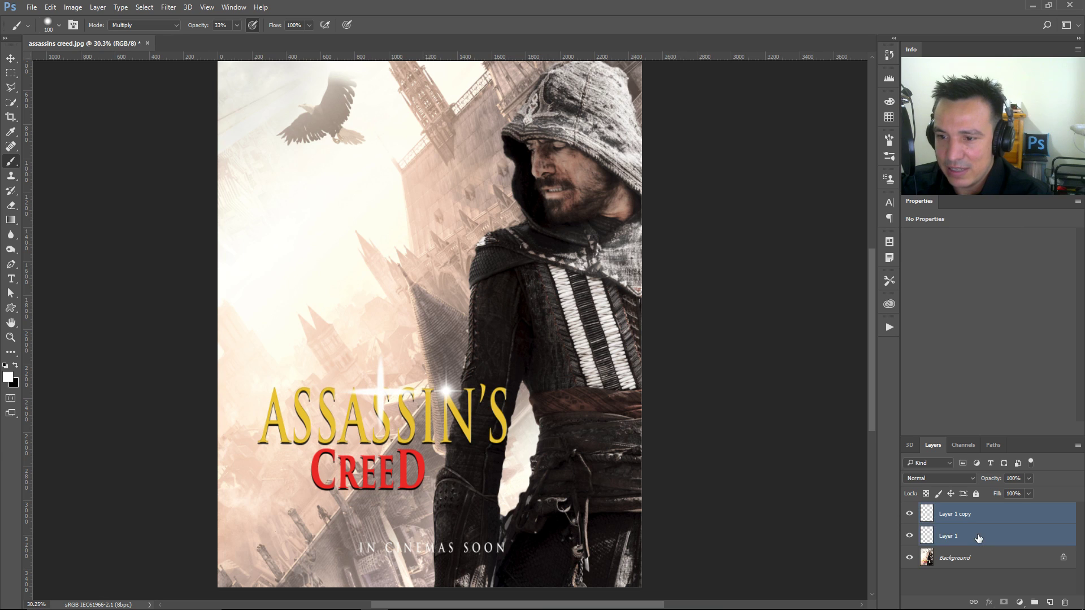
key("ctrl+t")
left_click(949, 483)
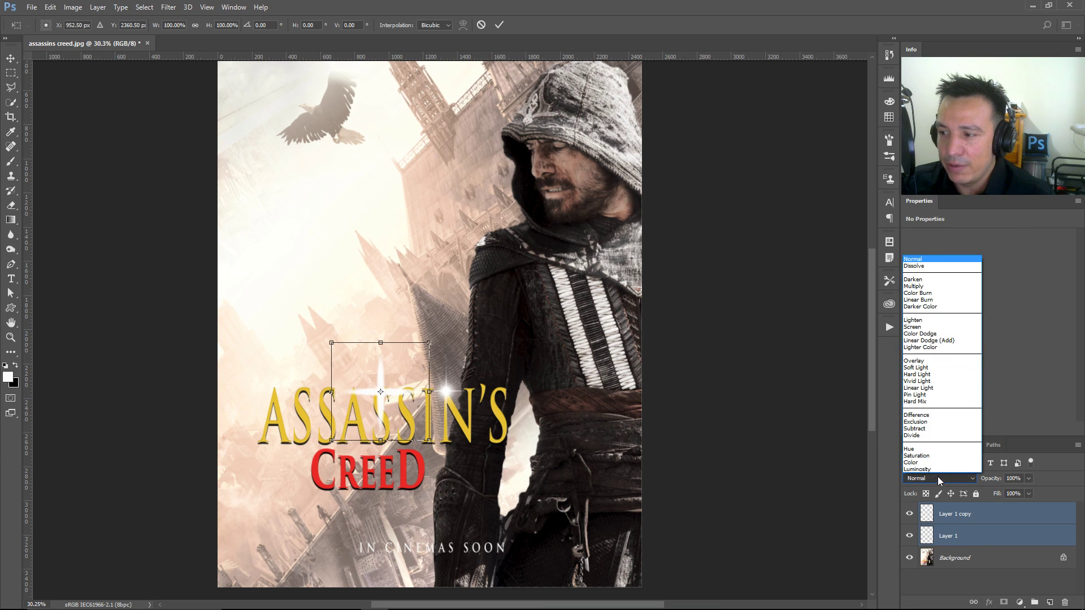
left_click(914, 365)
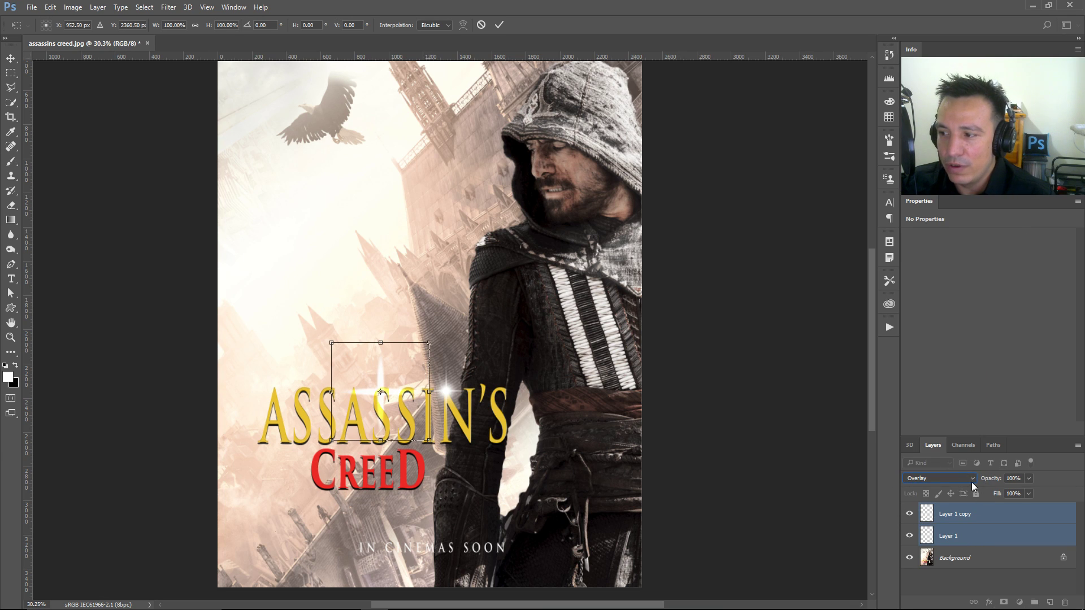
left_click(937, 481)
left_click(924, 372)
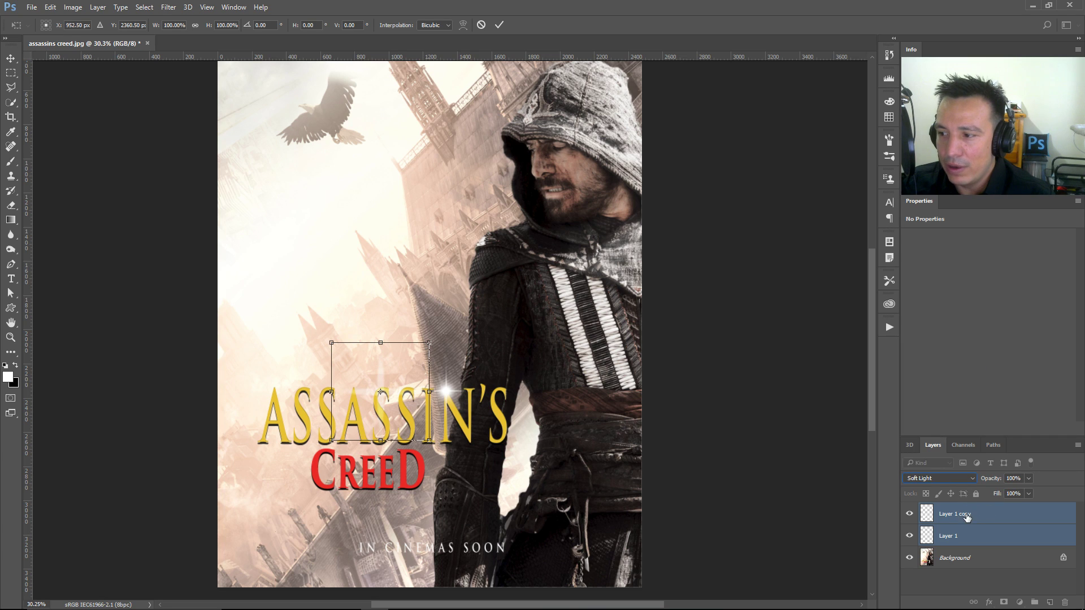
left_click(939, 482)
left_click(913, 361)
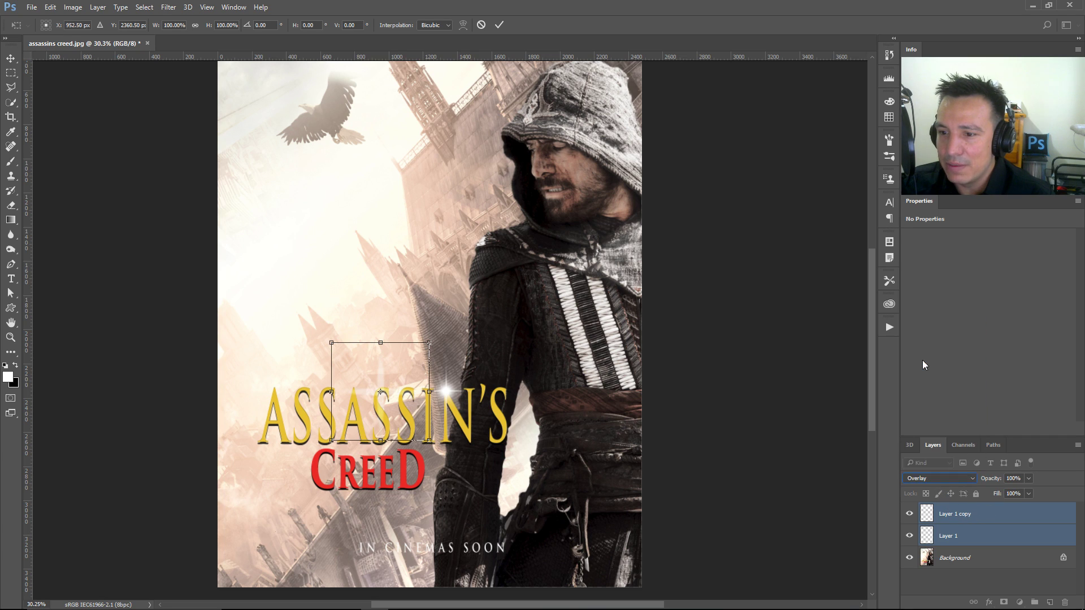
- Lower the opacity of both flare layers to 55%, and finally remove them so only the Background layer is left
left_click_drag(990, 482, 968, 482)
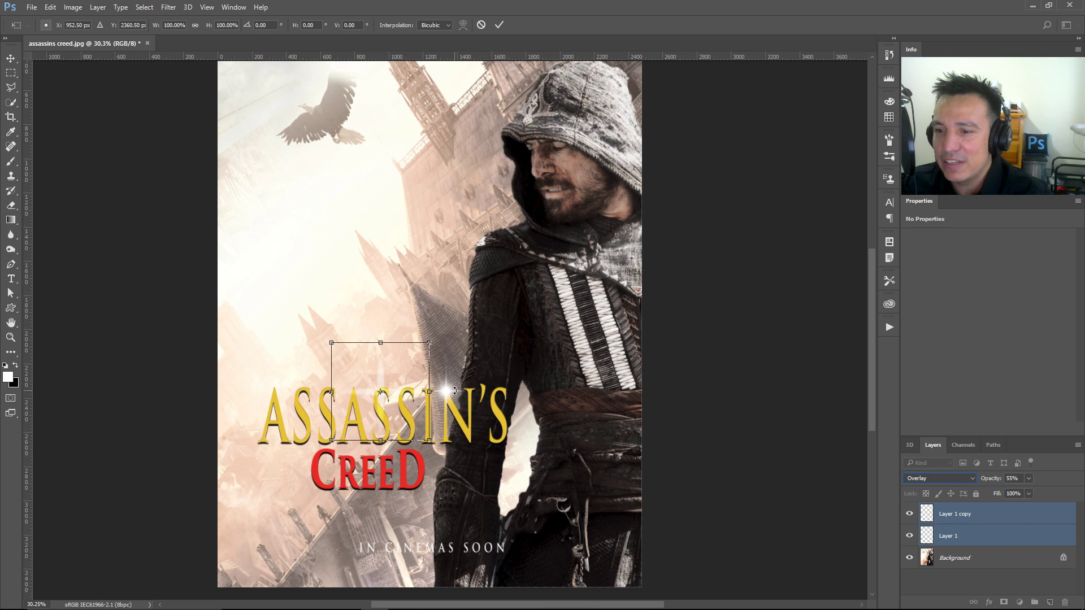
key("Return")
key("b")
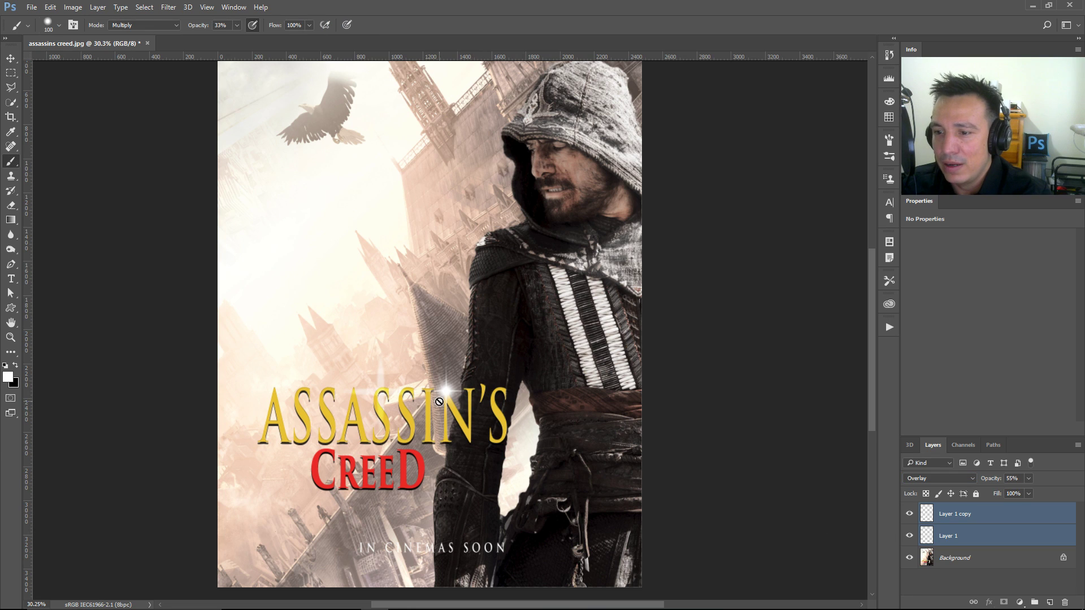
key("ctrl+shift+e")
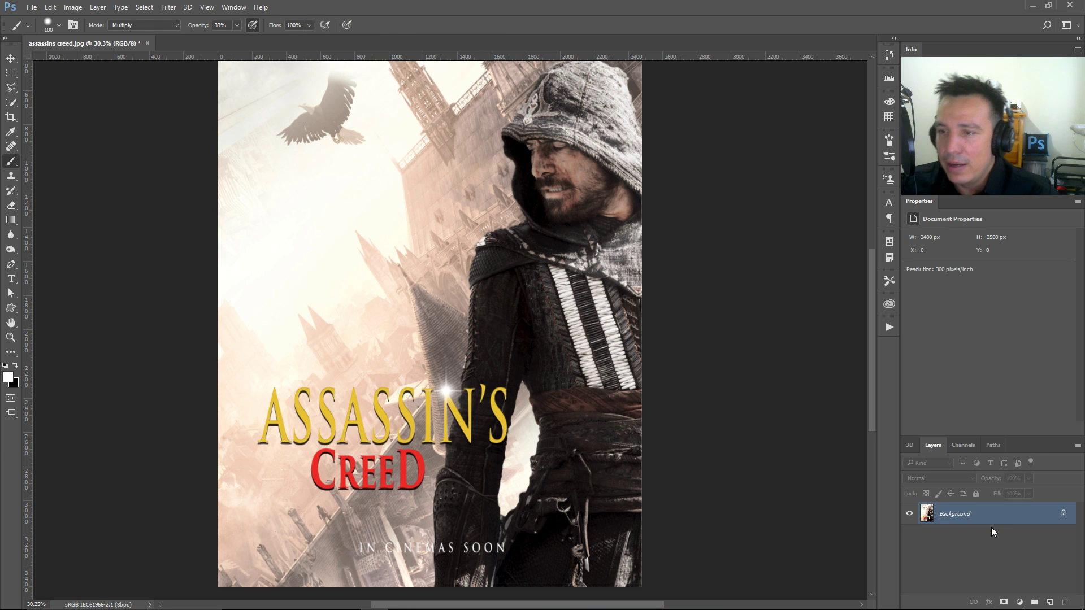
- Examine the hooded figure's face and hood edge up close, and the whole poster from a distance
scroll(512, 290, "up", 5)
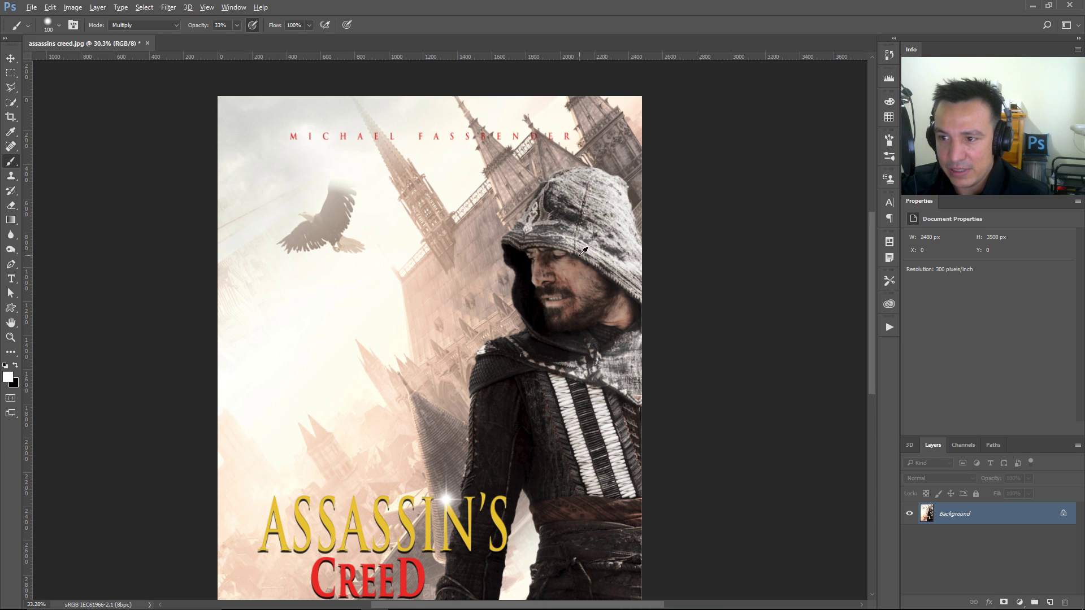
scroll(547, 280, "up", 3, "alt")
scroll(514, 276, "up", 3, "alt")
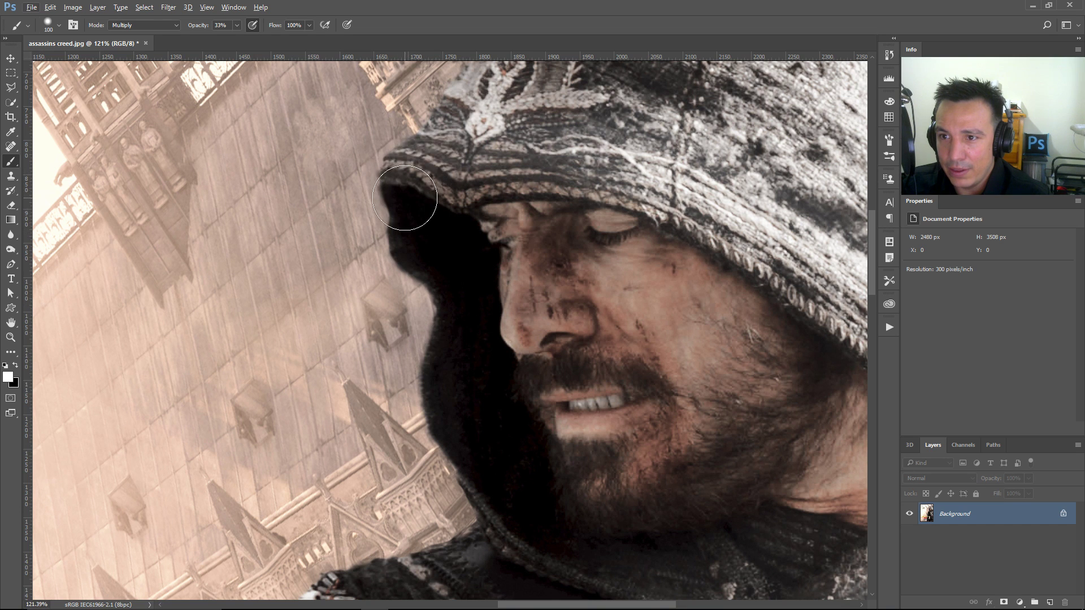
scroll(428, 241, "down", 5, "alt")
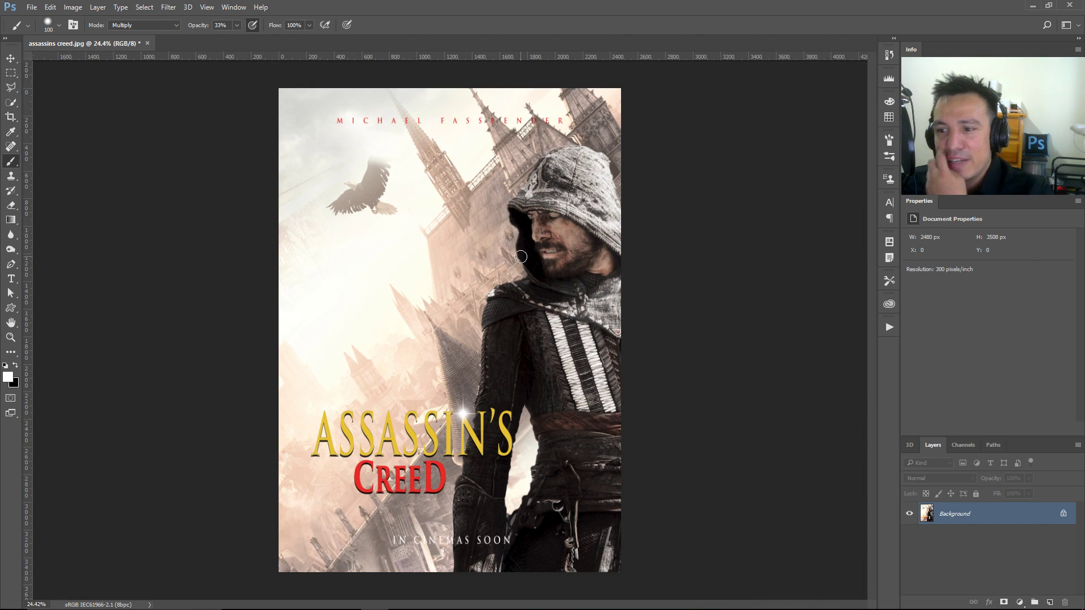
scroll(489, 277, "down", 3, "alt")
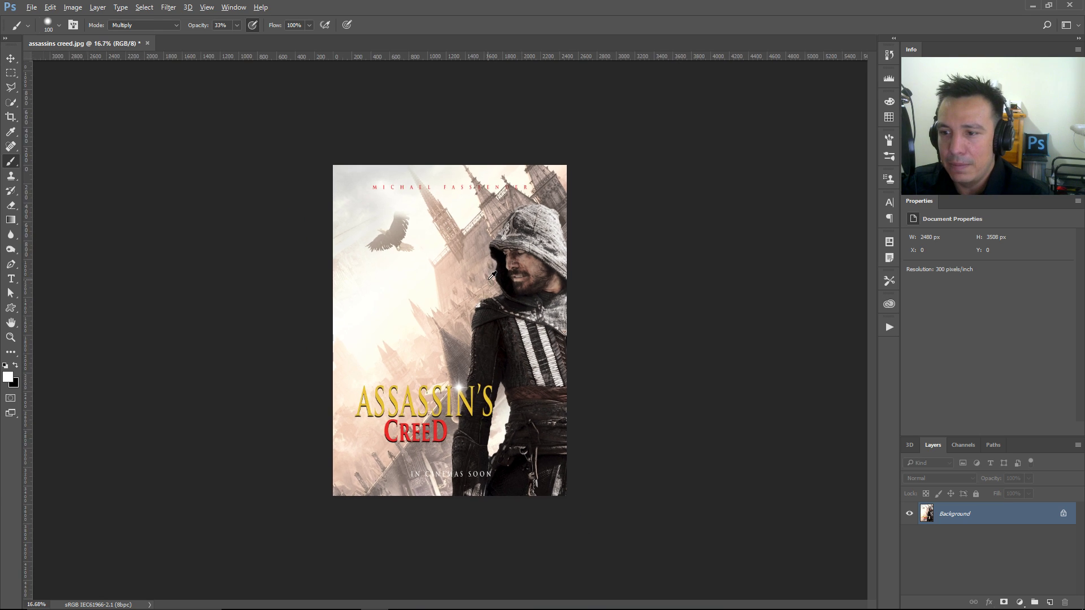
scroll(510, 312, "up", 3, "alt")
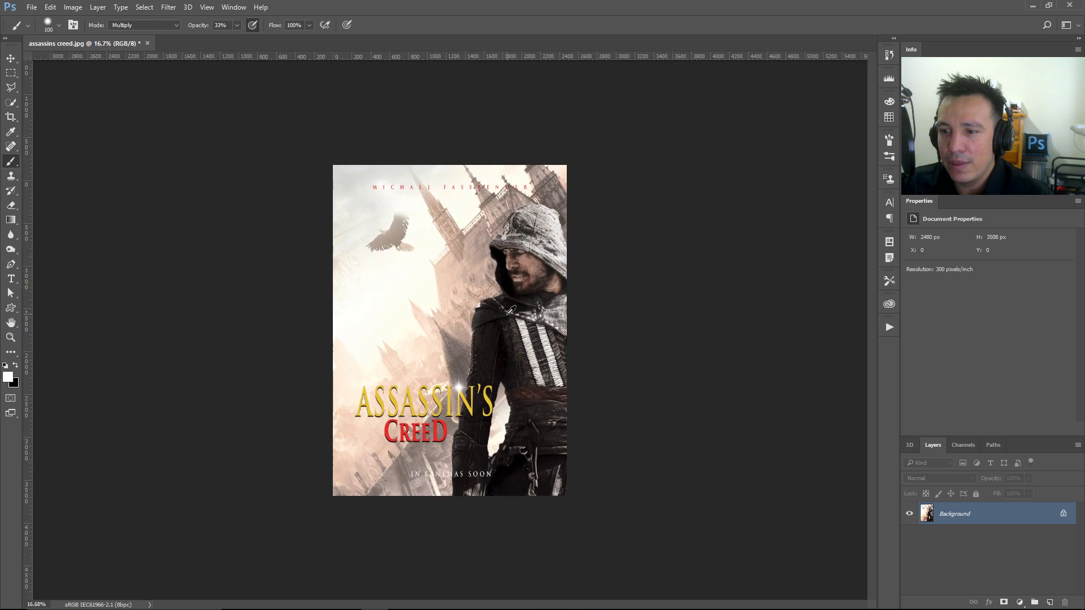
scroll(510, 310, "up", 1)
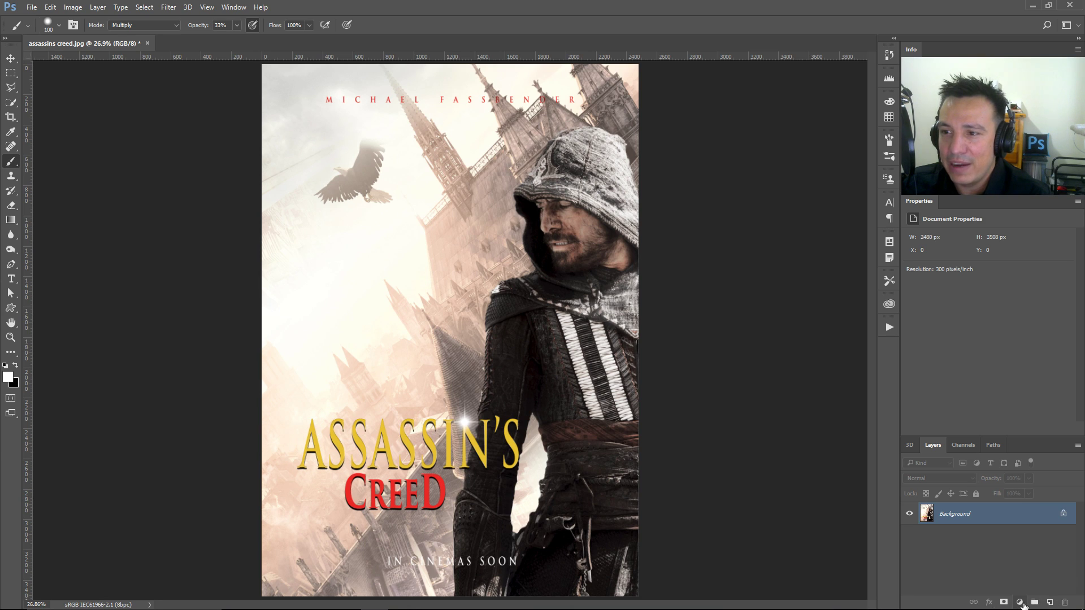
- Add a Selective Color adjustment and set the Blacks to Cyan -10, Yellow +15 and Black +5
left_click(1021, 603)
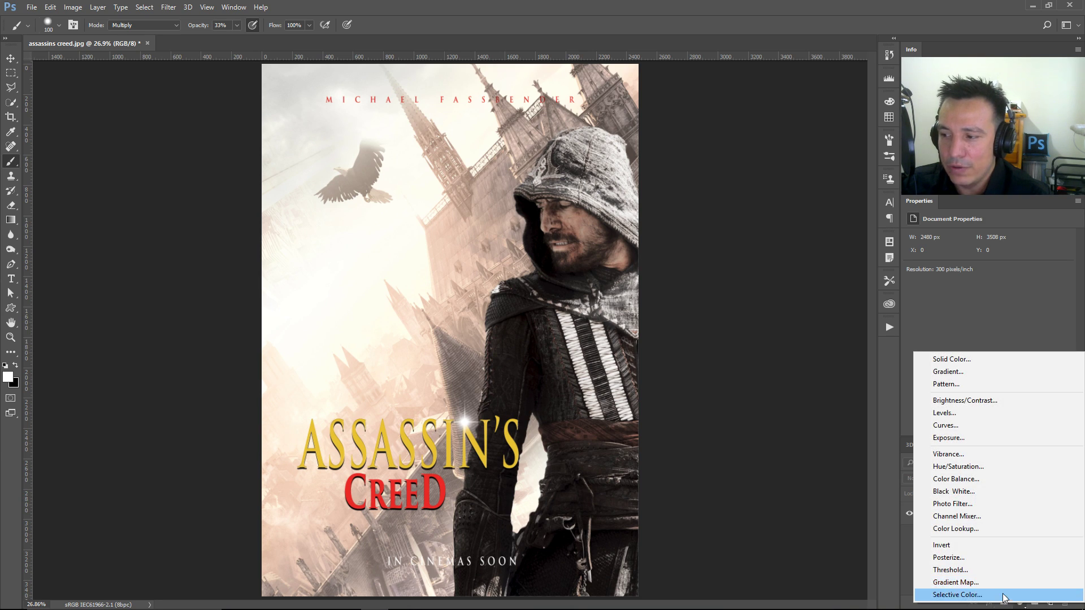
left_click(1003, 596)
left_click(948, 251)
left_click(944, 333)
left_click_drag(988, 317, 1000, 317)
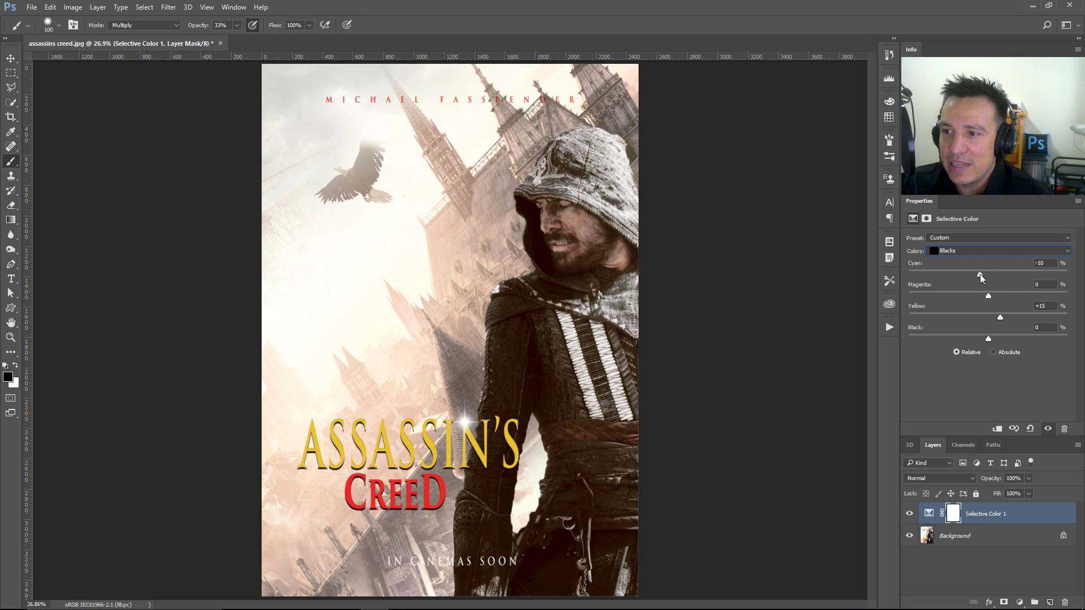
left_click(910, 513)
left_click_drag(985, 337, 990, 337)
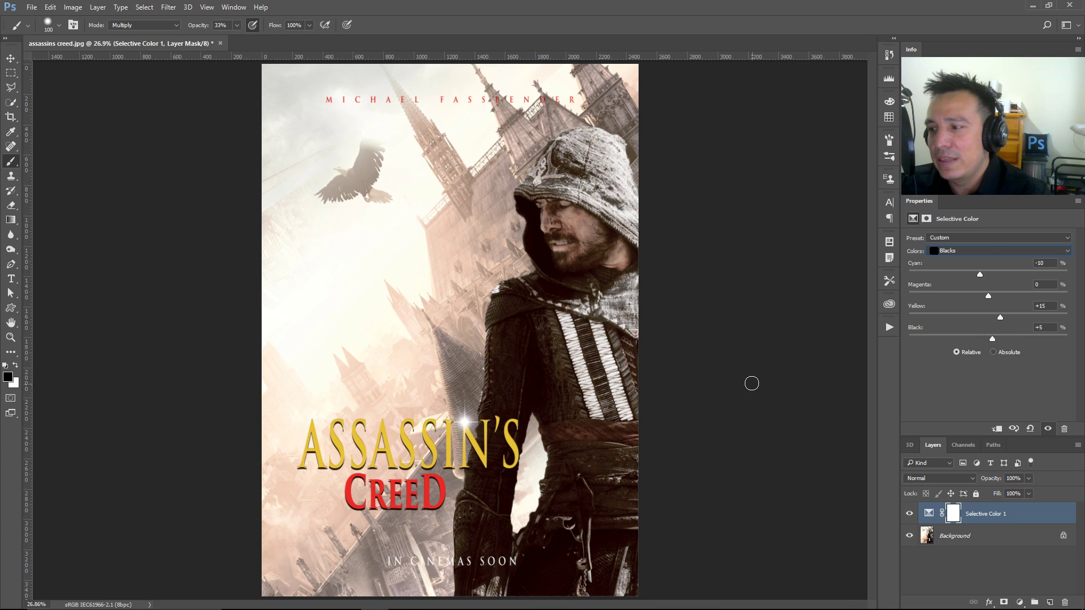
- Delete the Selective Color adjustment layer from the poster
left_click(1015, 585)
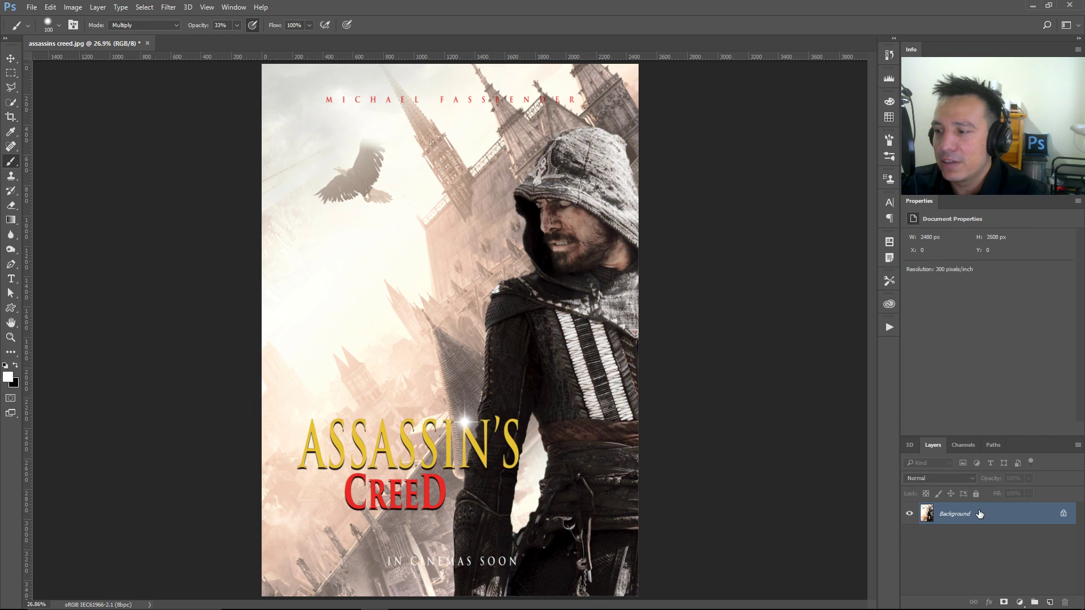
left_click(973, 522)
key("Delete")
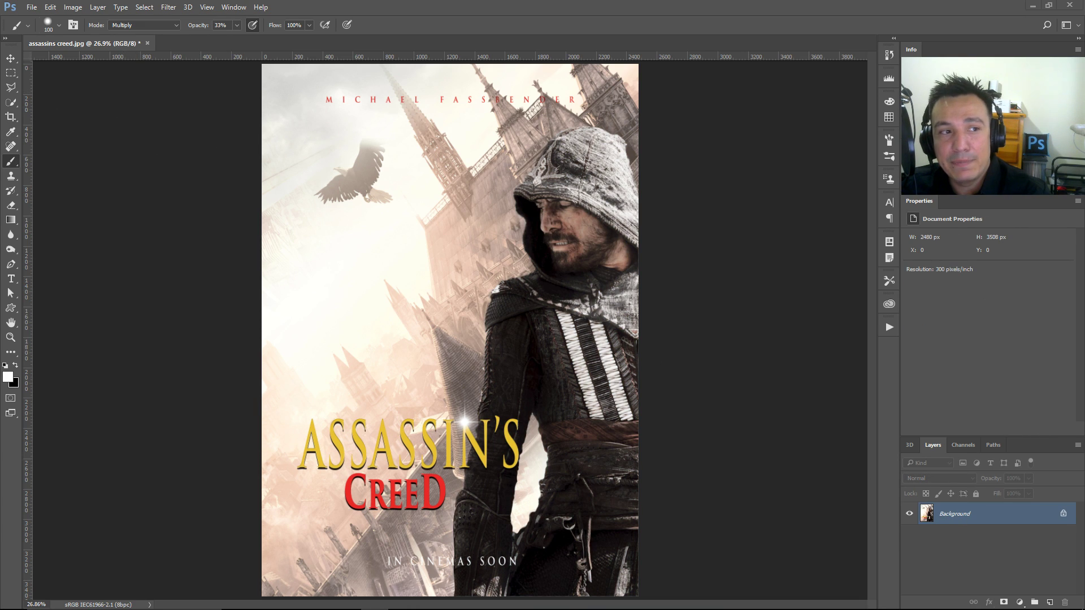
- Place the captain america secret empire image over the poster and toggle its visibility to compare the two designs
left_click_drag(288, 325, 307, 318)
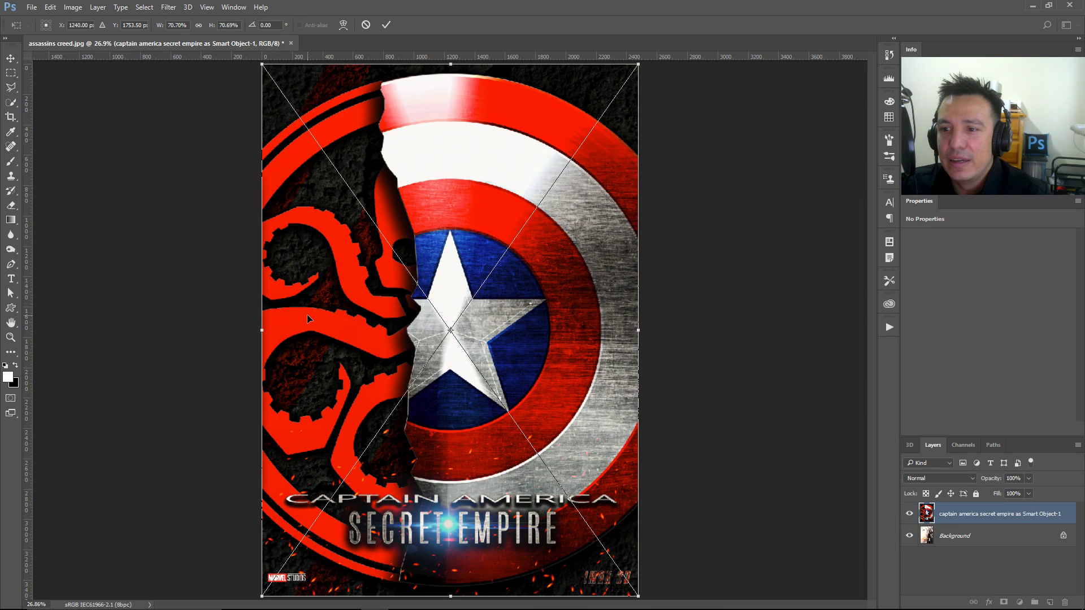
key("Return")
key("b")
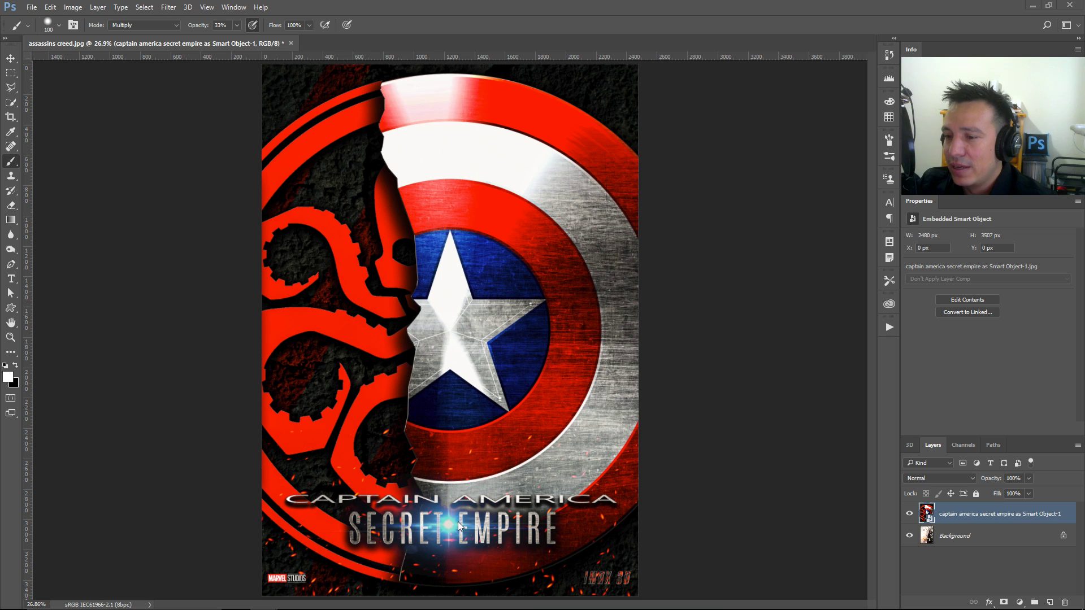
left_click(909, 514)
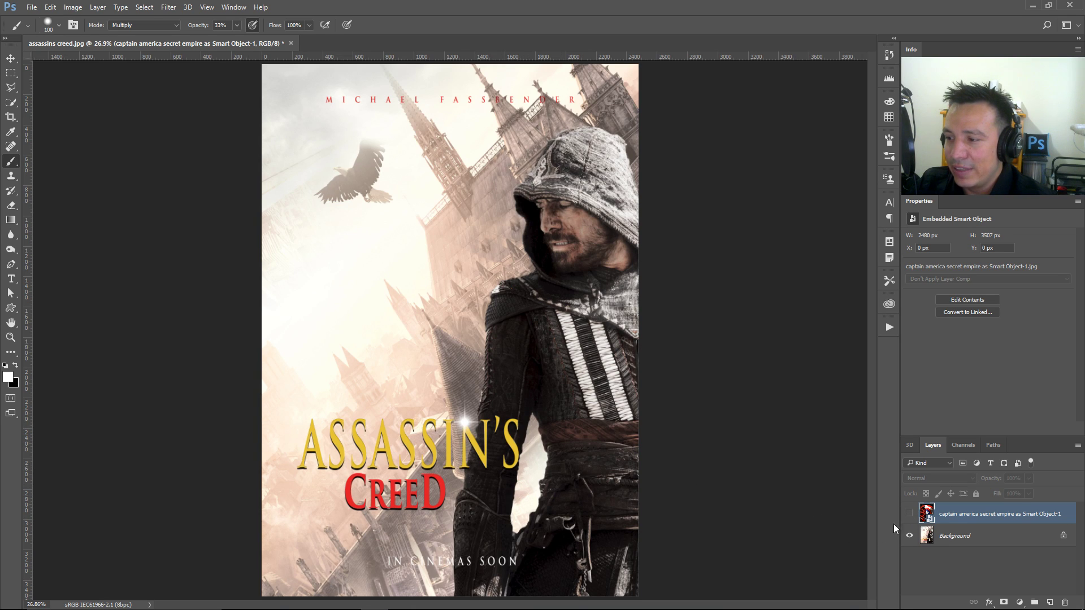
left_click(908, 514)
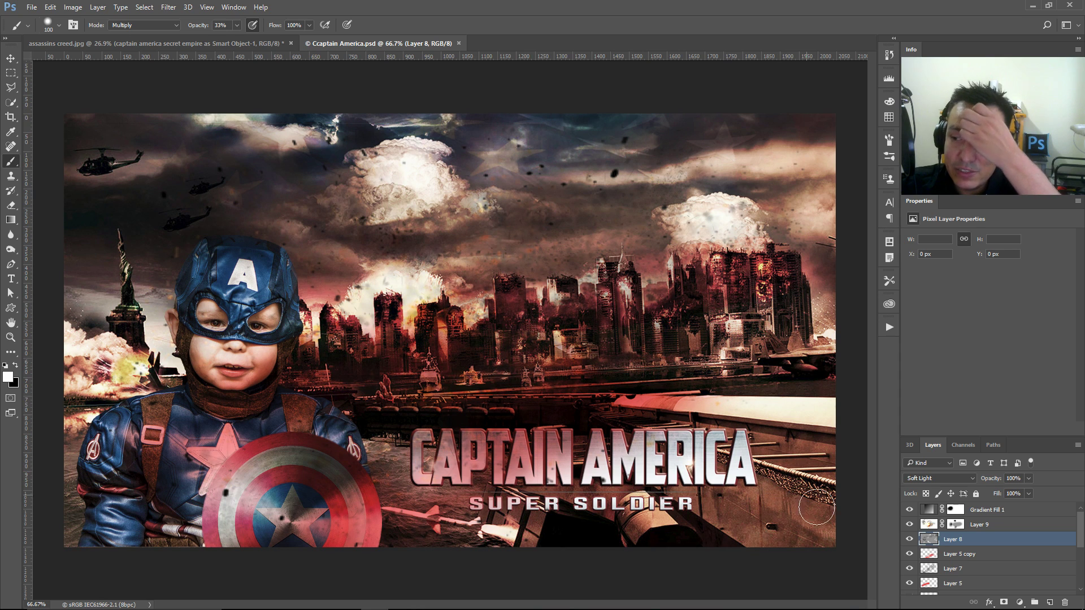
- Hide the poster's layers from Gradient Fill 1 down to Layer 3 and show only the shield image on Layer 2
left_click_drag(910, 516, 910, 568)
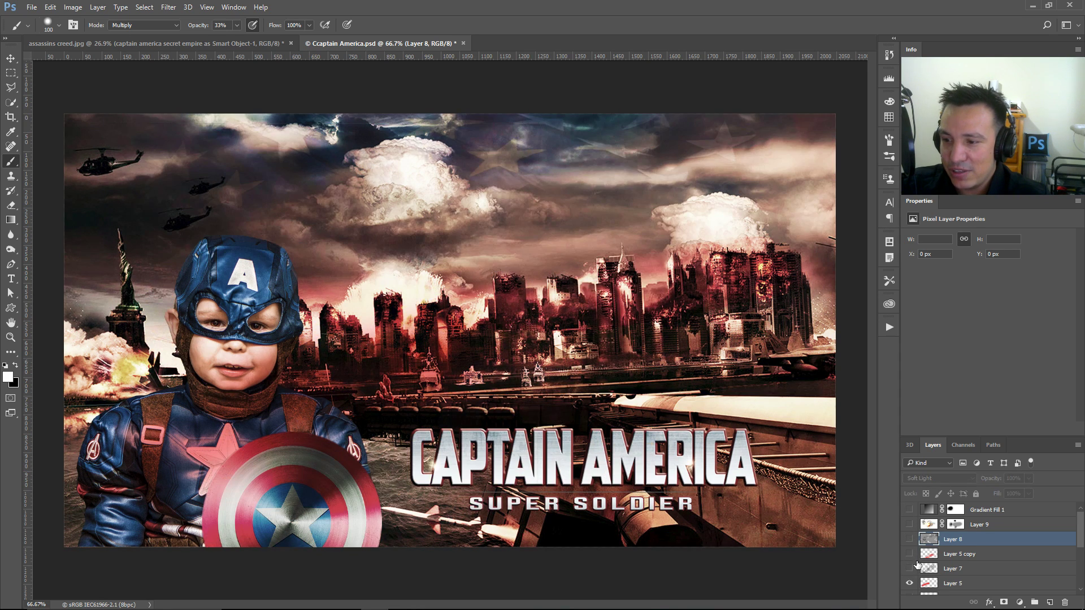
scroll(914, 565, "down", 4)
left_click(910, 524)
left_click(910, 539)
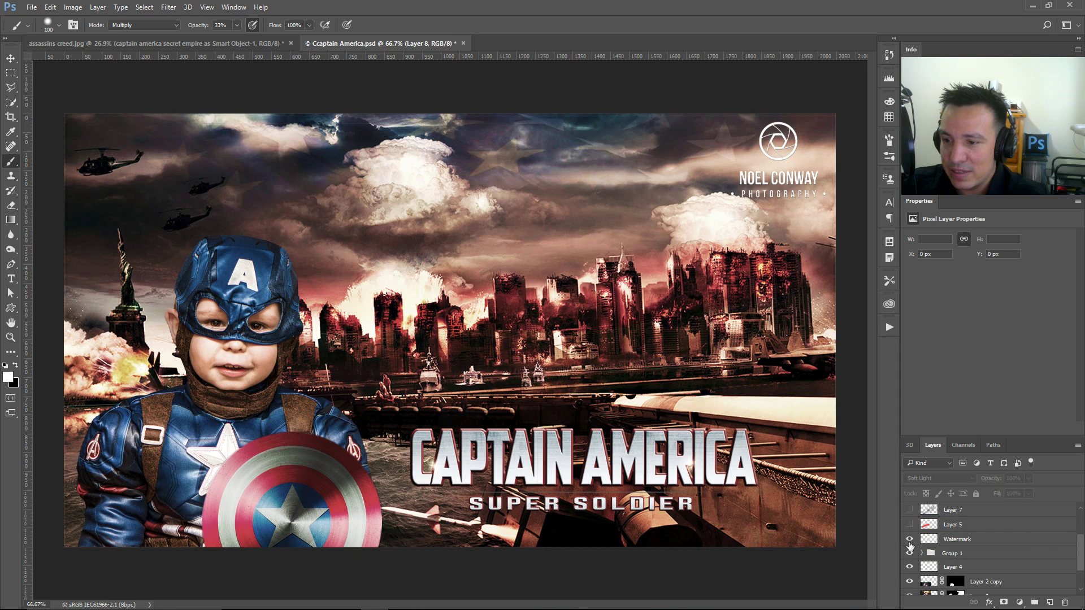
left_click(910, 539)
left_click(909, 553)
left_click_drag(908, 569, 909, 595)
scroll(914, 567, "down", 3)
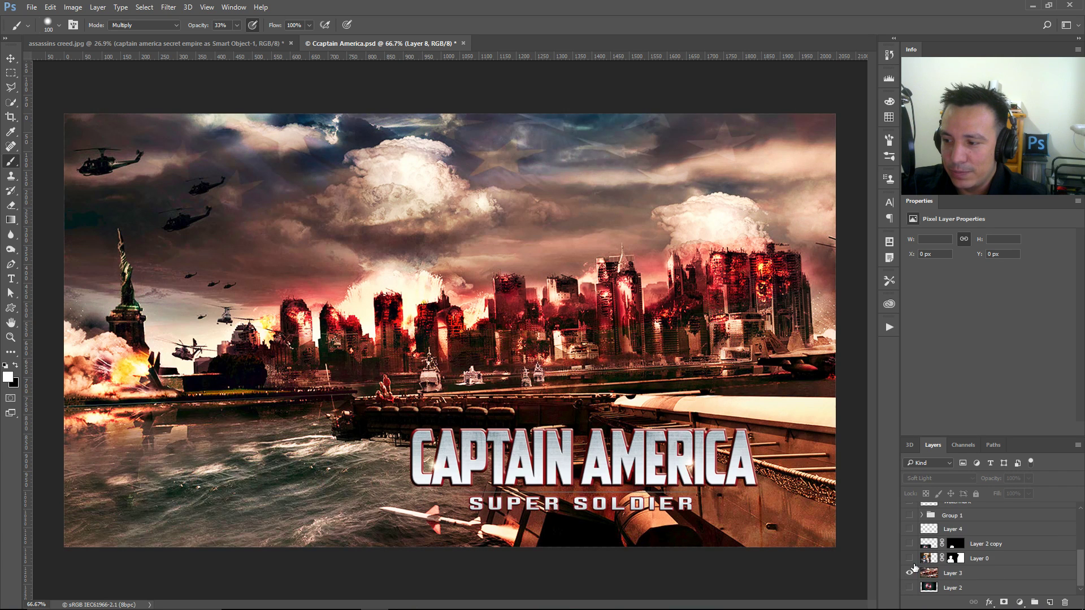
left_click(909, 573)
left_click(909, 587)
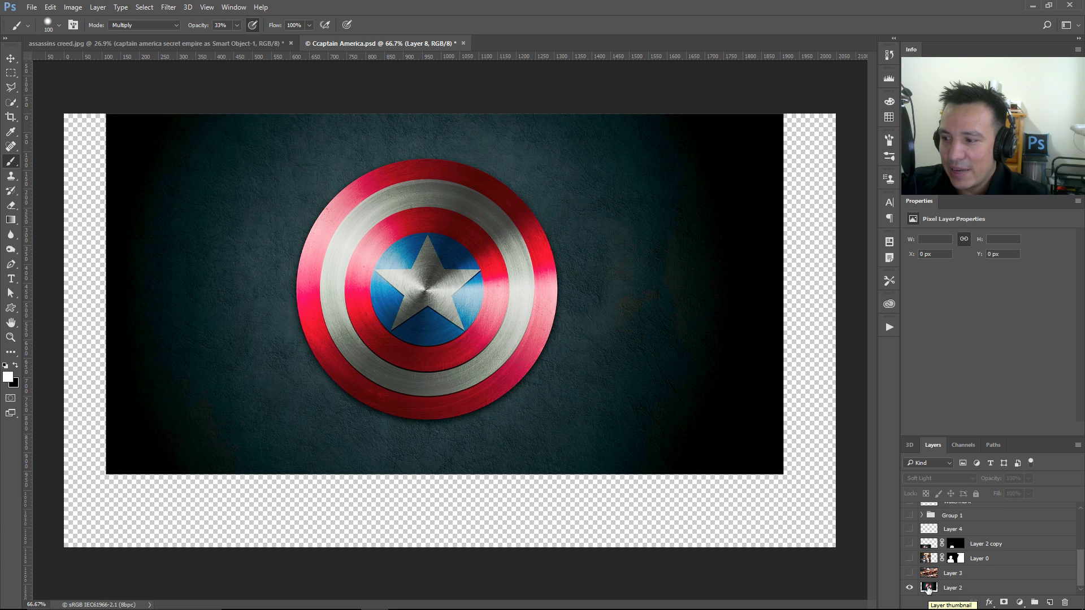
- Show Layer 3, Layer 0 and Layer 2 copy again to see how the background, boy and shield are stacked
left_click(910, 573)
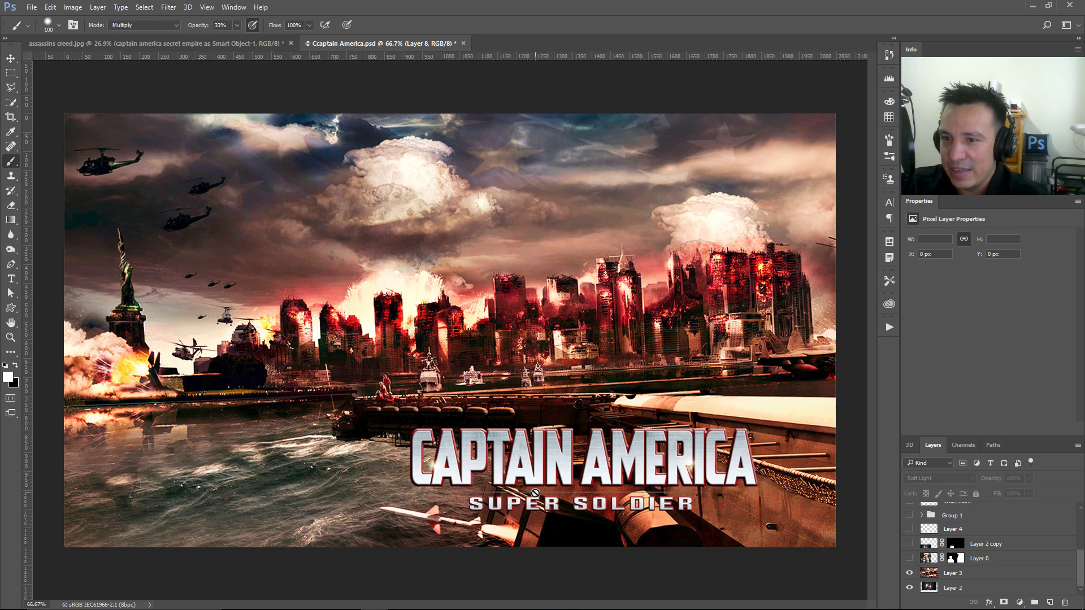
left_click(975, 576)
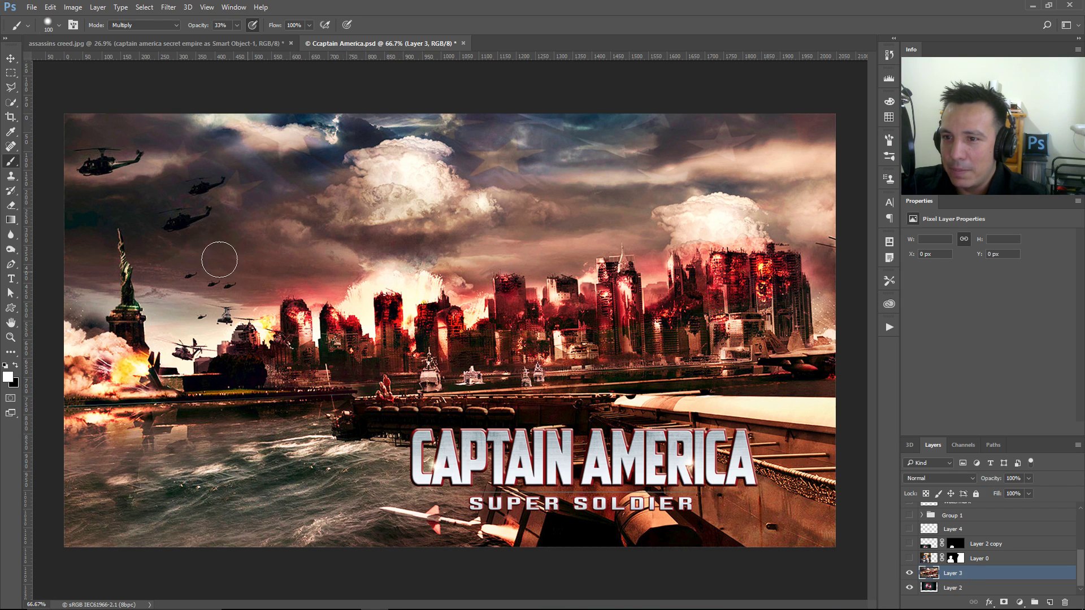
left_click(909, 560)
left_click(908, 558)
left_click(908, 558)
left_click(909, 544)
right_click(909, 543)
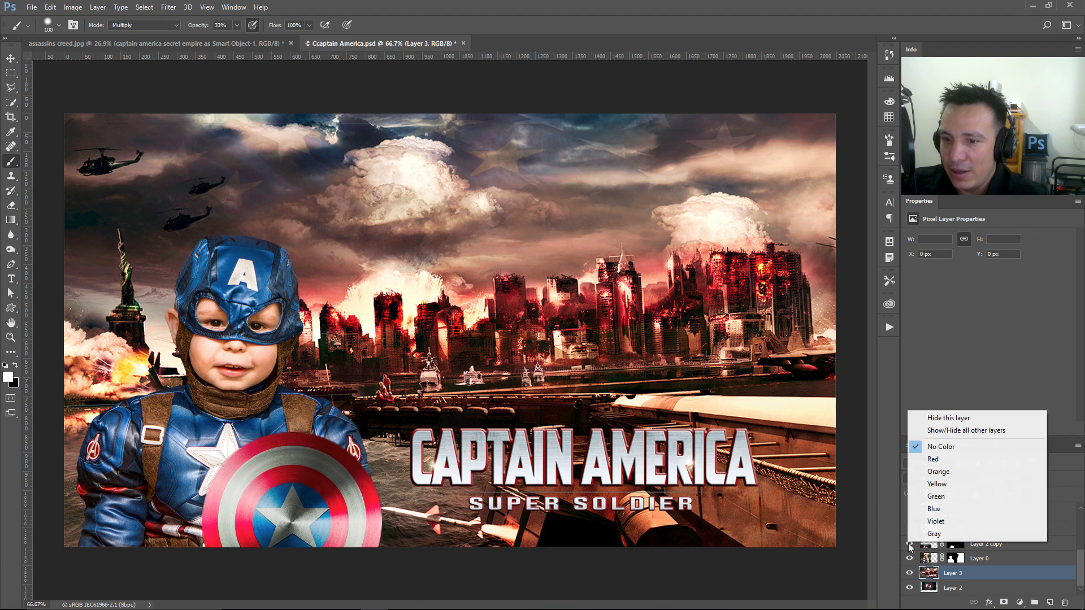
left_click(909, 546)
left_click(909, 544)
left_click(909, 558)
left_click(909, 558)
left_click(909, 544)
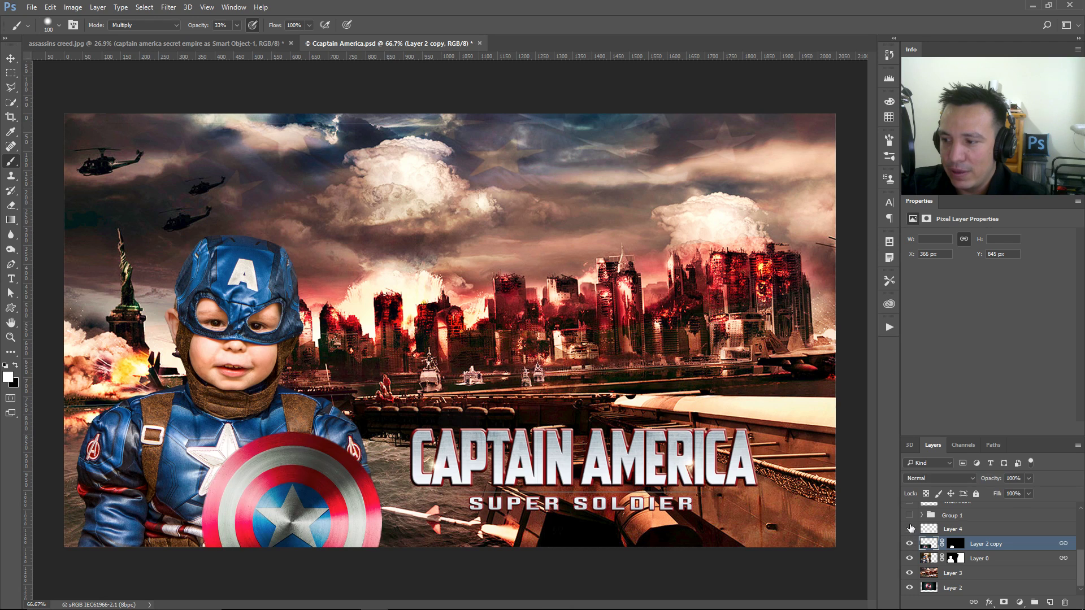
- Turn Layer 4 and Group 1 back on while keeping the Watermark layer hidden
scroll(910, 531, "up", 1)
left_click(909, 516)
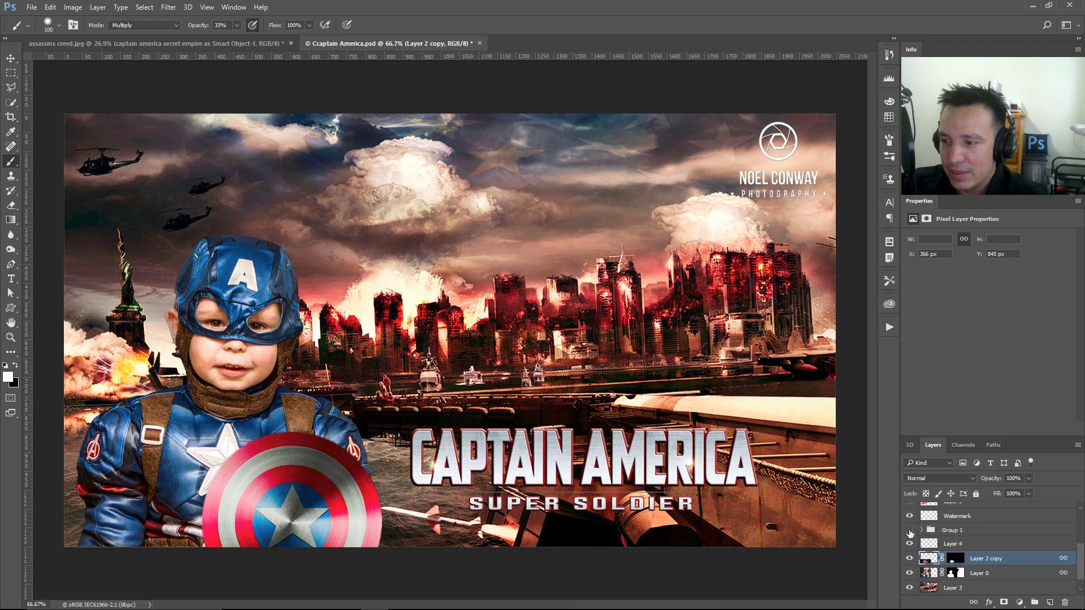
left_click(909, 531)
left_click(909, 516)
- Turn Layer 5, Layer 7, Layer 5 copy, Layer 8, Layer 9 and Gradient Fill 1 back on one at a time
left_click_drag(1079, 564, 1078, 534)
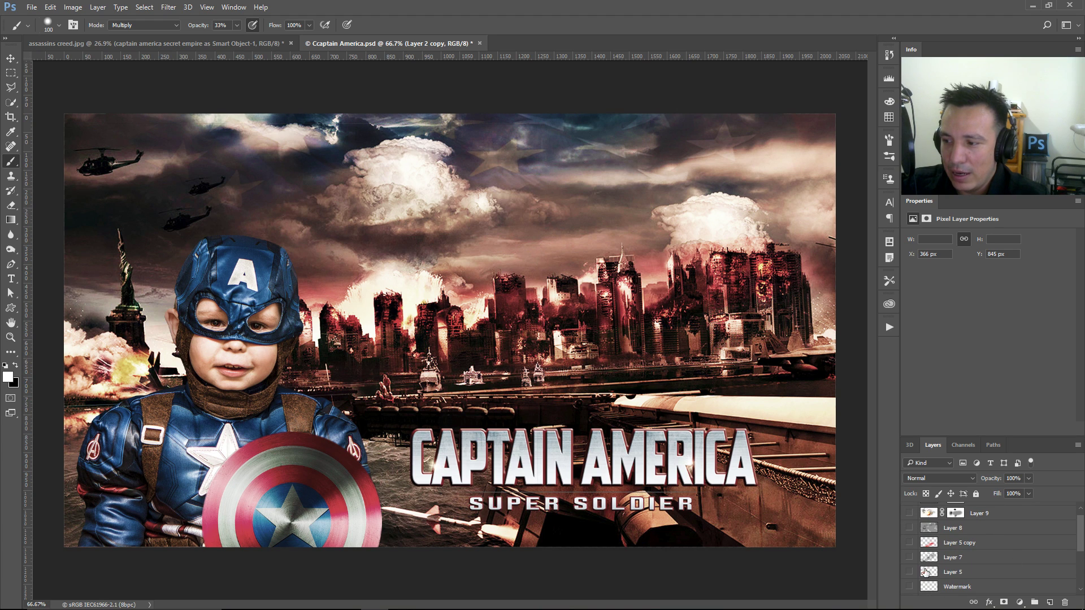
left_click(910, 572)
left_click(909, 557)
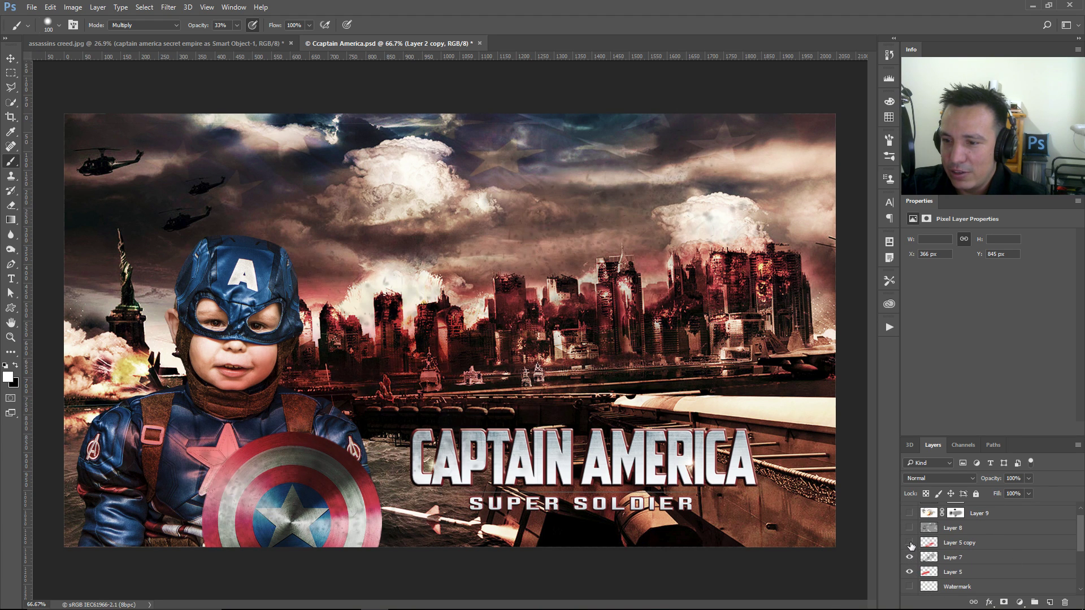
left_click(910, 542)
left_click(910, 527)
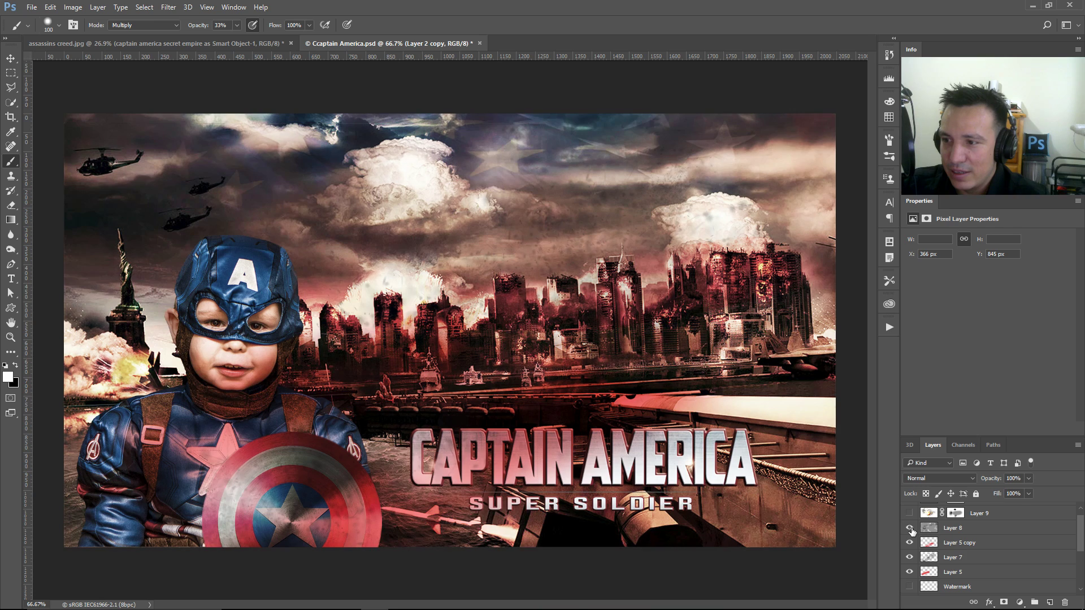
scroll(911, 528, "up", 1)
left_click(910, 524)
left_click(909, 509)
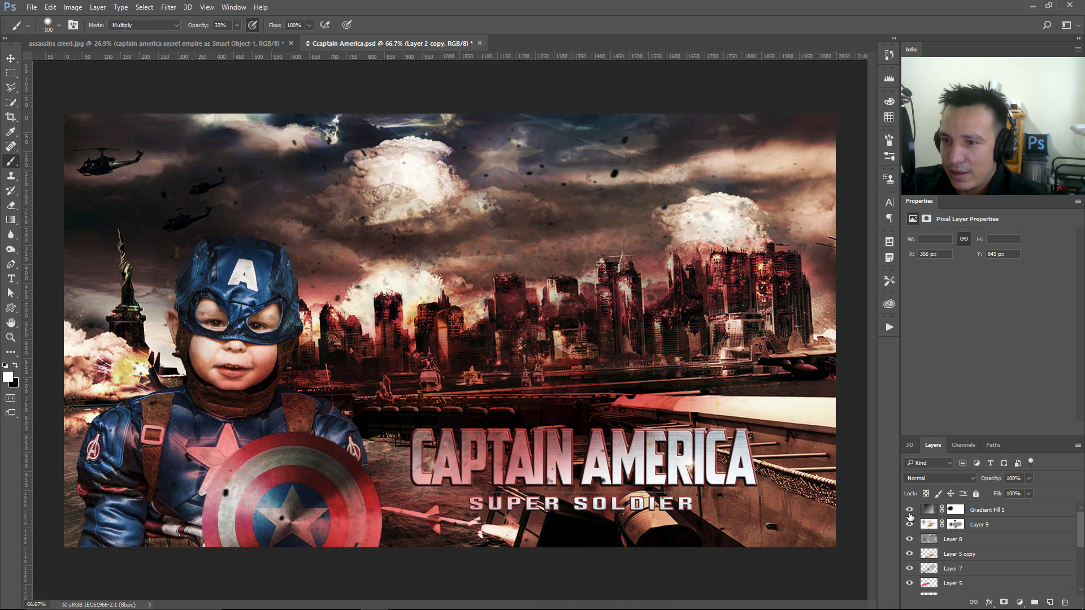
- Select the boy's Layer 0 and toggle its visibility to compare the scene with and without him
scroll(927, 525, "down", 5)
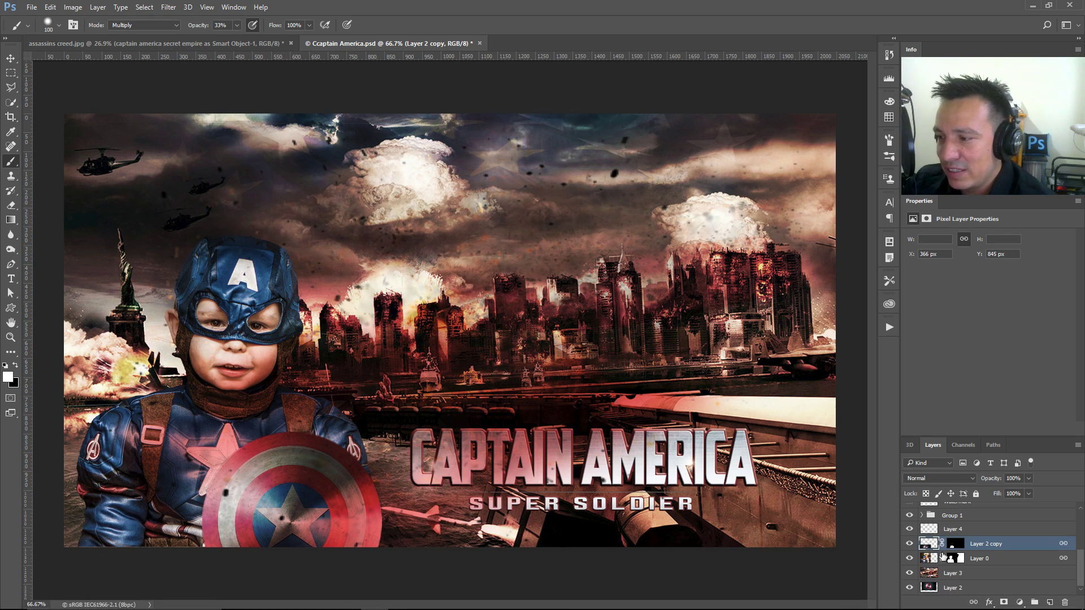
left_click(925, 559)
left_click(909, 559)
left_click(909, 558)
- Add a Black & White adjustment above Gradient Fill 1, using the default preset
scroll(939, 566, "up", 8)
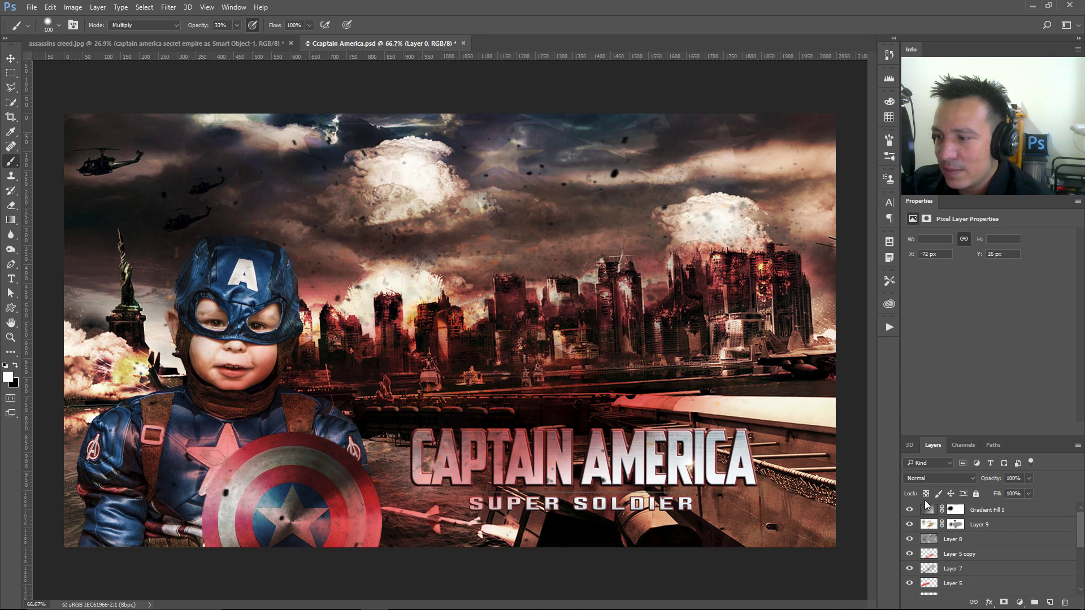
left_click(931, 511)
left_click(1020, 602)
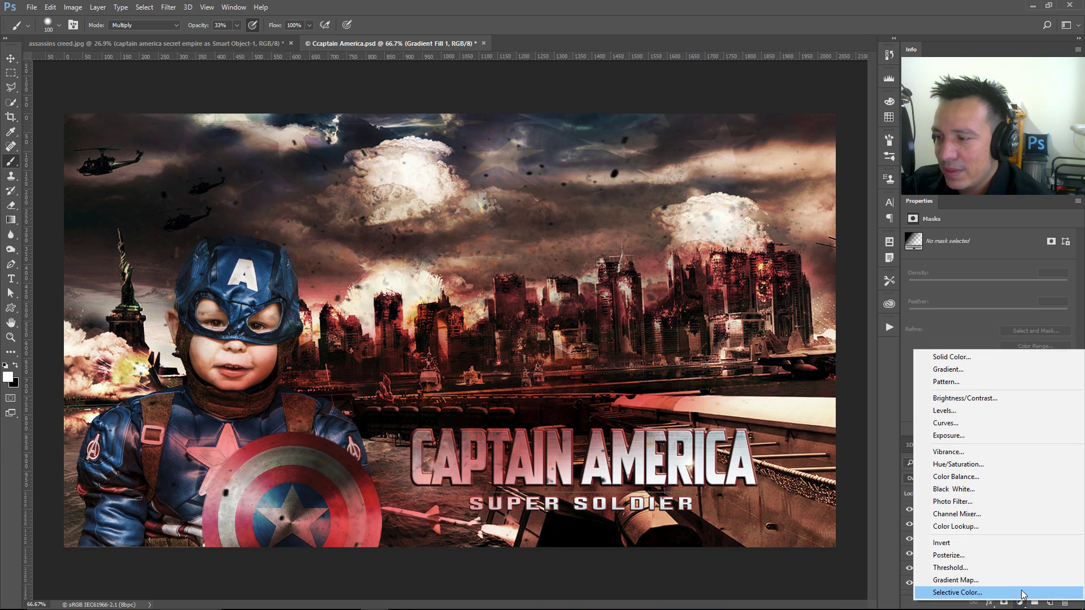
left_click(977, 489)
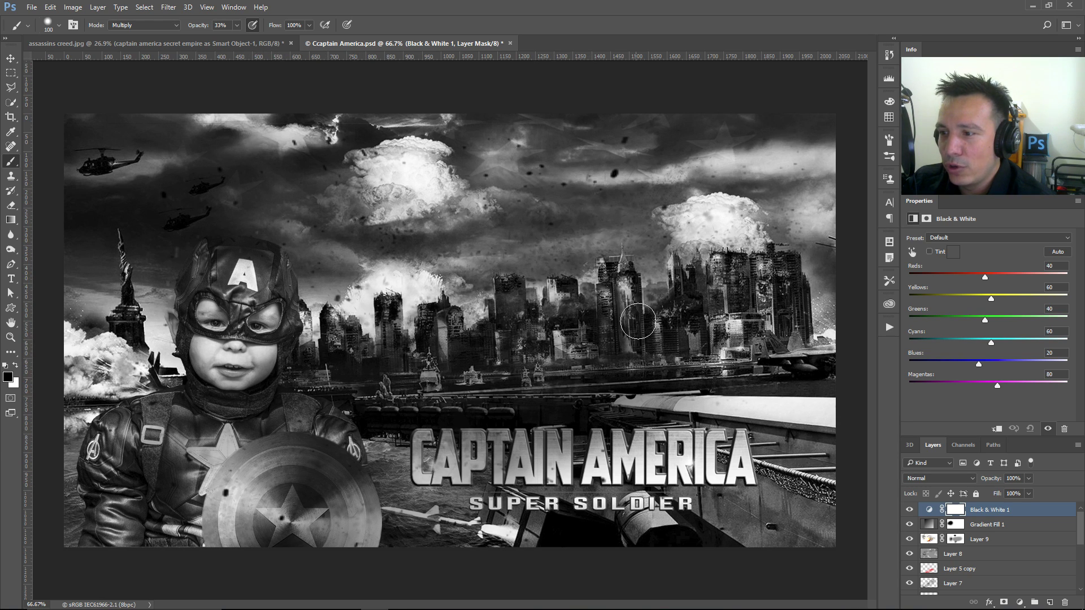
- Add a Levels adjustment above the boy's Layer 0 and clip it to that layer
scroll(1028, 539, "down", 5)
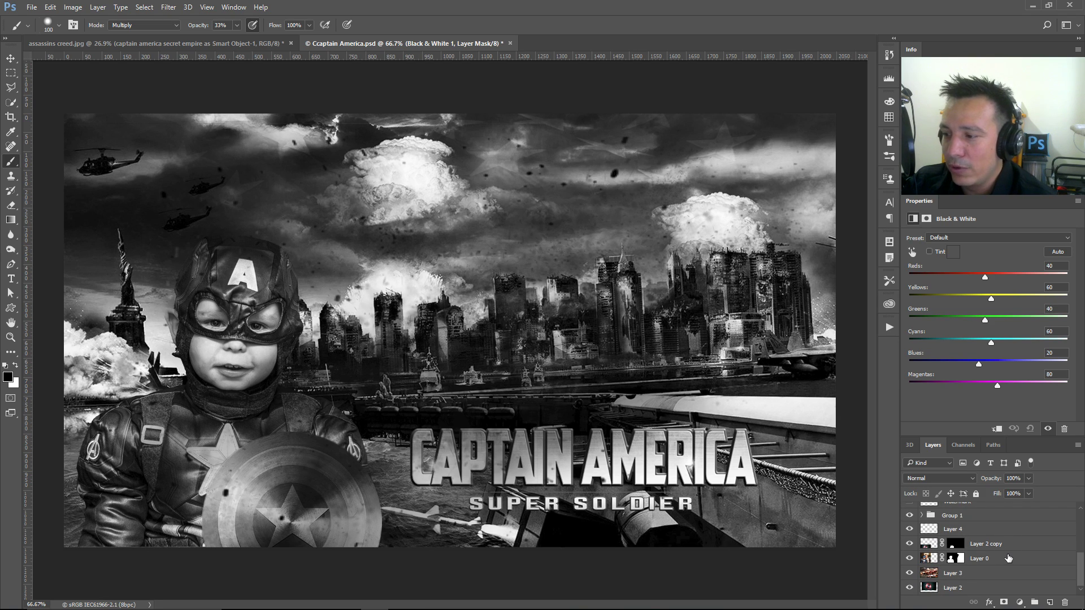
left_click(1000, 560)
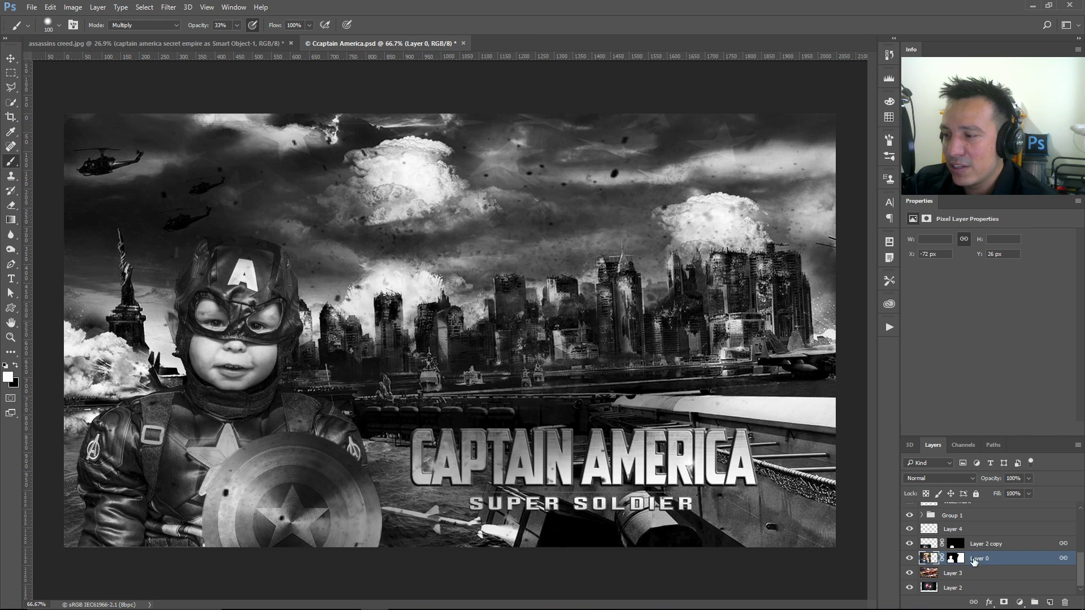
left_click(910, 558)
left_click(910, 558)
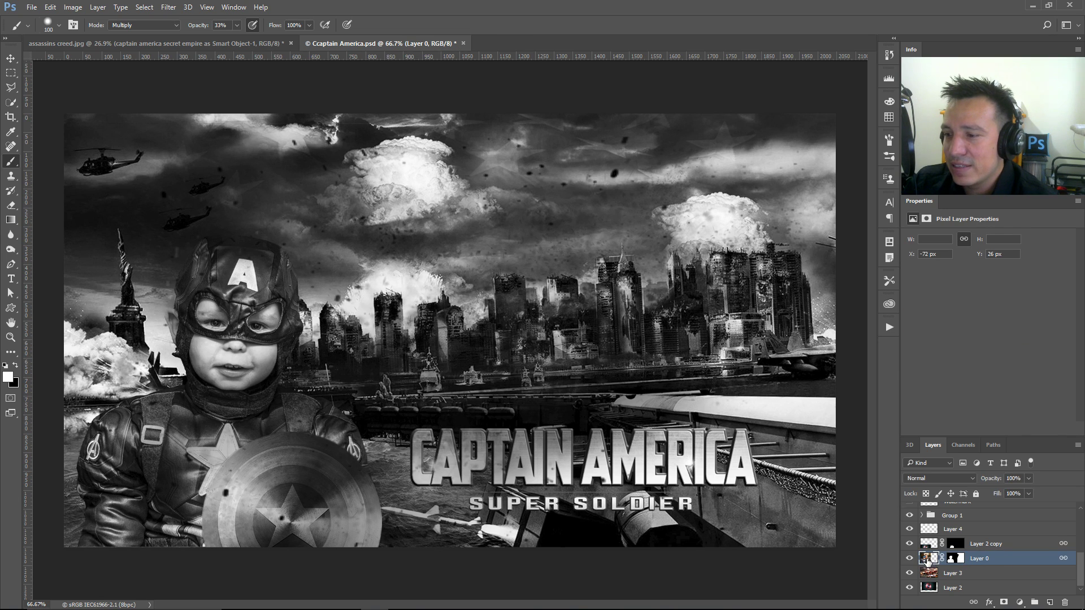
left_click(1019, 602)
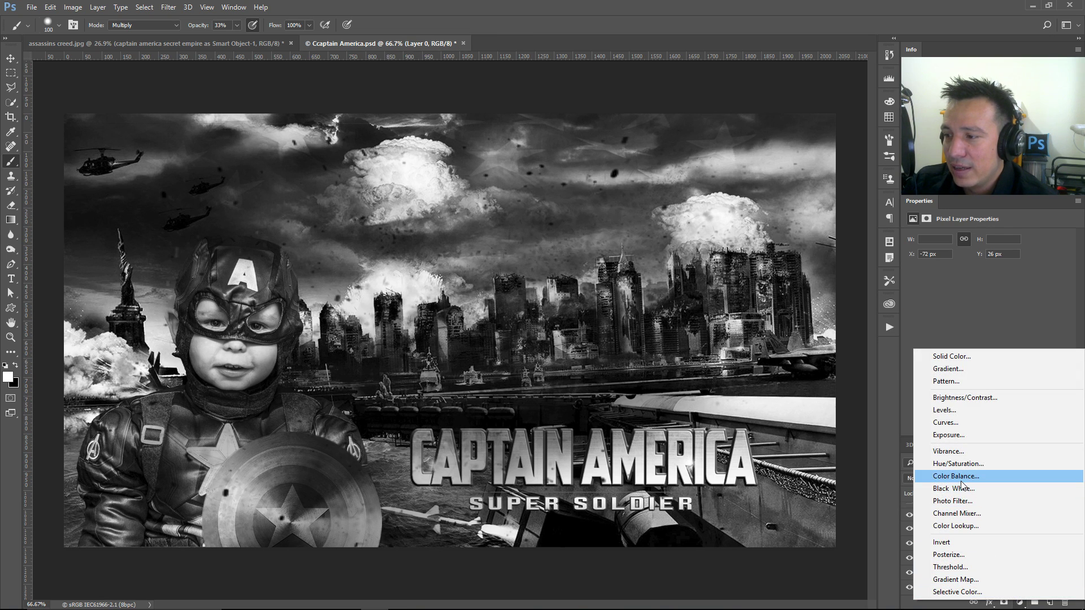
left_click(955, 410)
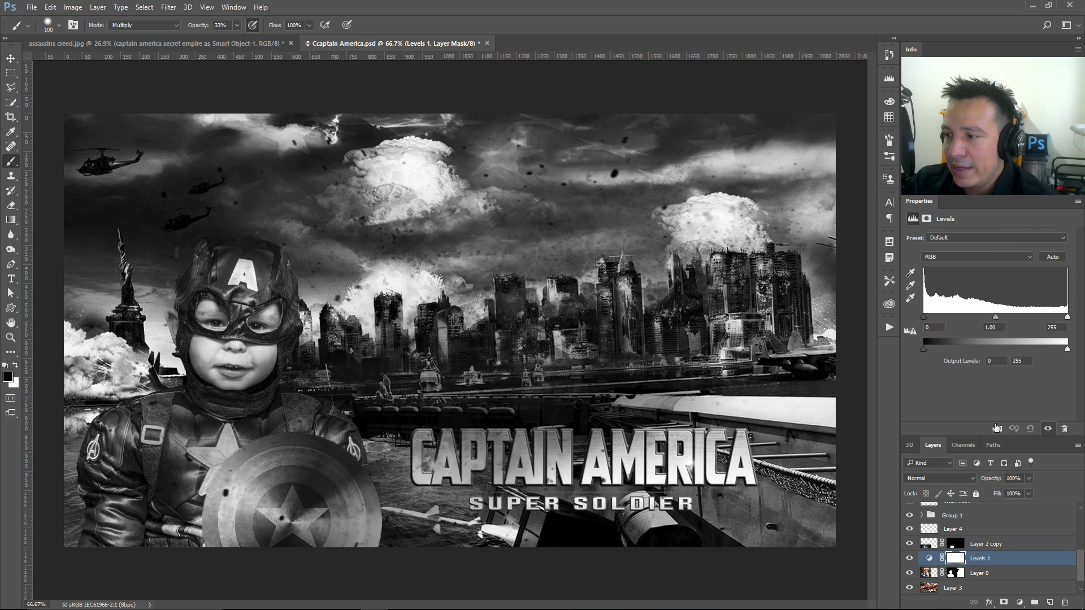
left_click(995, 428)
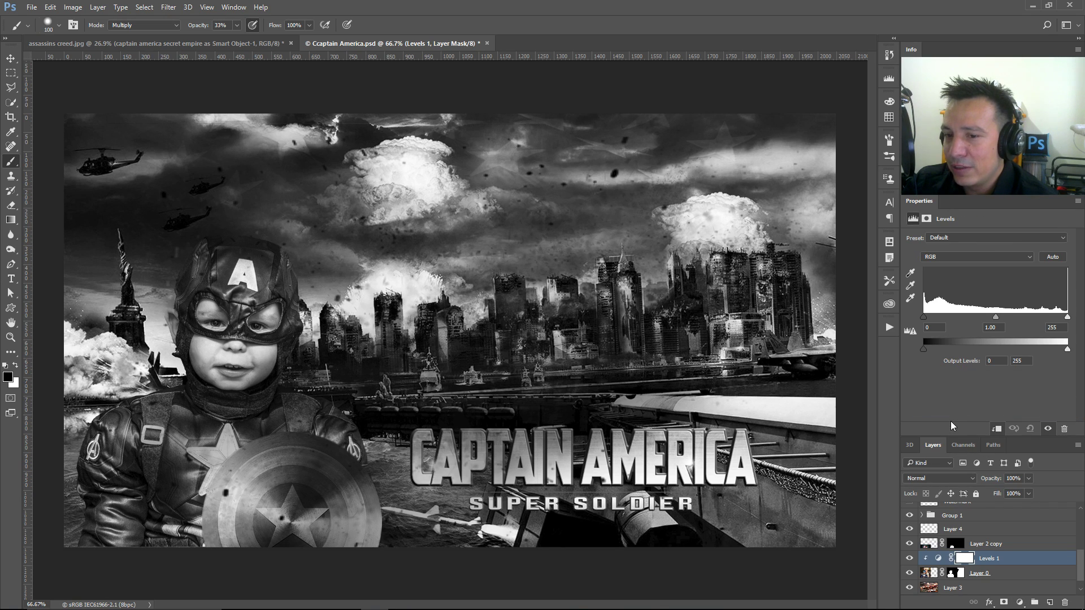
- Set the Levels midtones to 0.86 and the output levels to 11 and 217, and compare the boy before and after
left_click_drag(1008, 314, 983, 317)
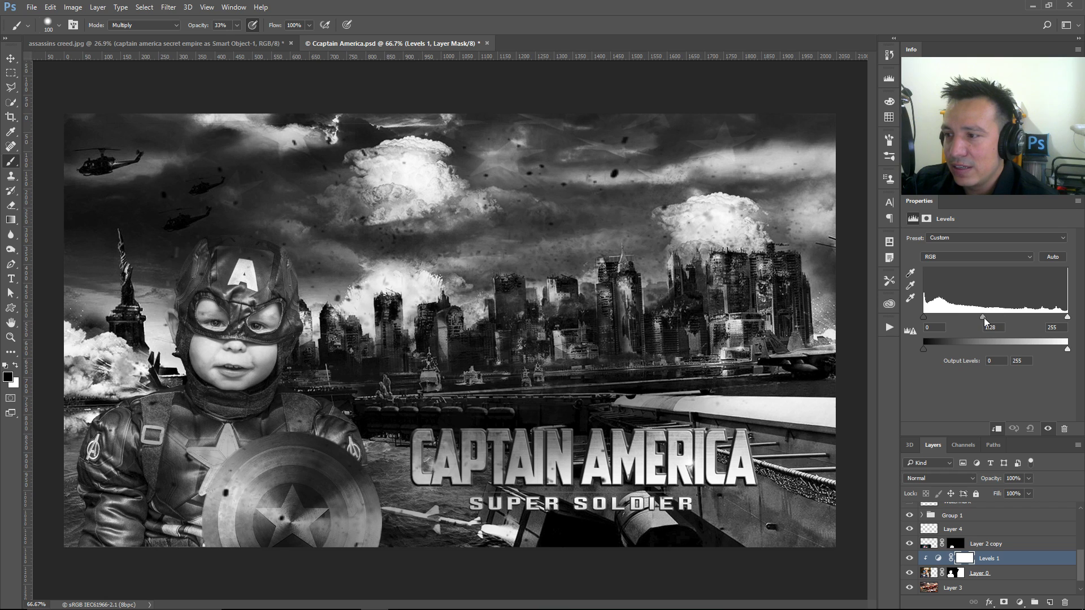
left_click(908, 574)
left_click(909, 574)
mouse_move(990, 321)
left_mouse_down()
mouse_move(964, 322)
mouse_move(998, 318)
left_mouse_up()
mouse_move(1065, 349)
left_mouse_down()
mouse_move(1033, 351)
mouse_move(1045, 352)
left_mouse_up()
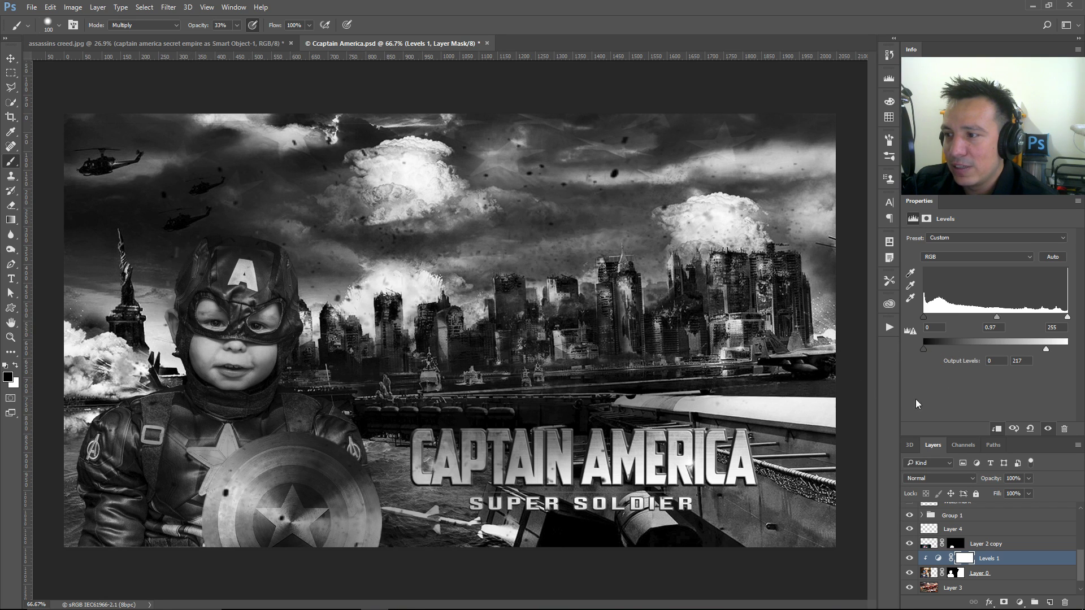
left_click_drag(929, 348, 930, 349)
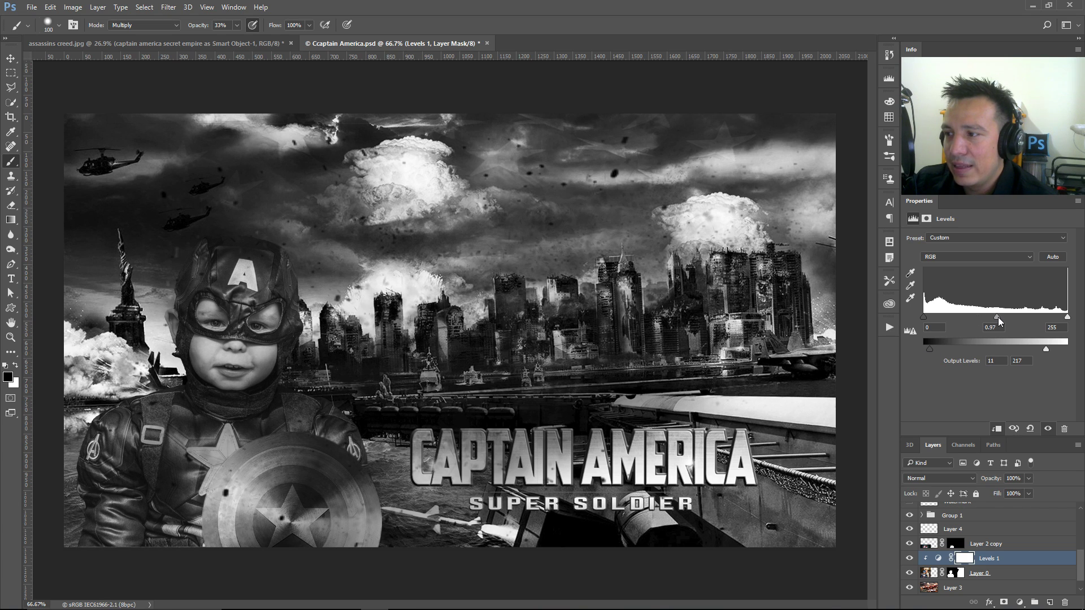
left_click_drag(1001, 317, 1002, 317)
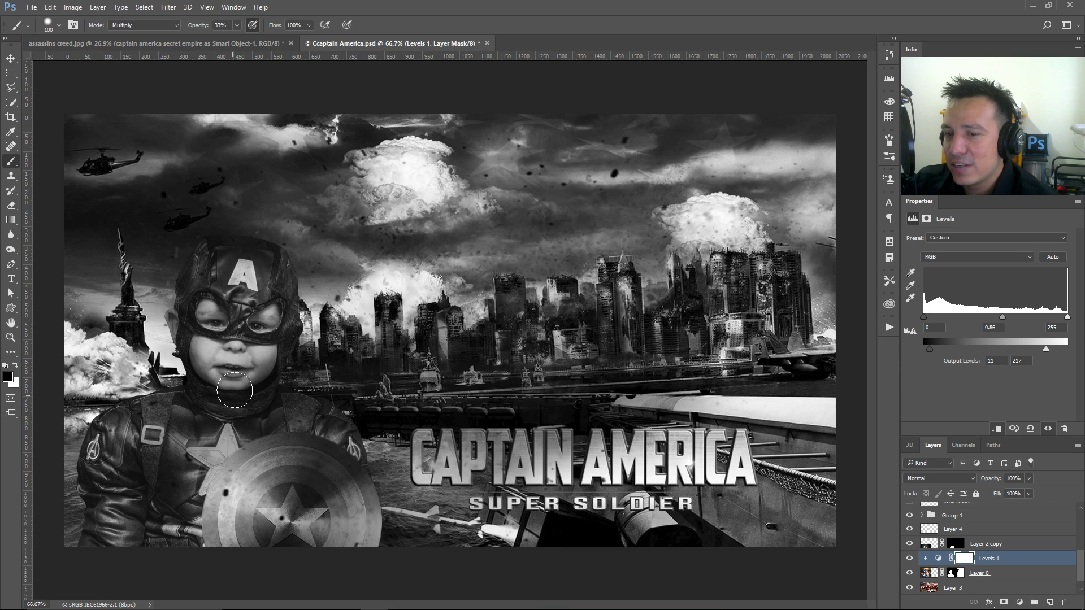
left_click(909, 559)
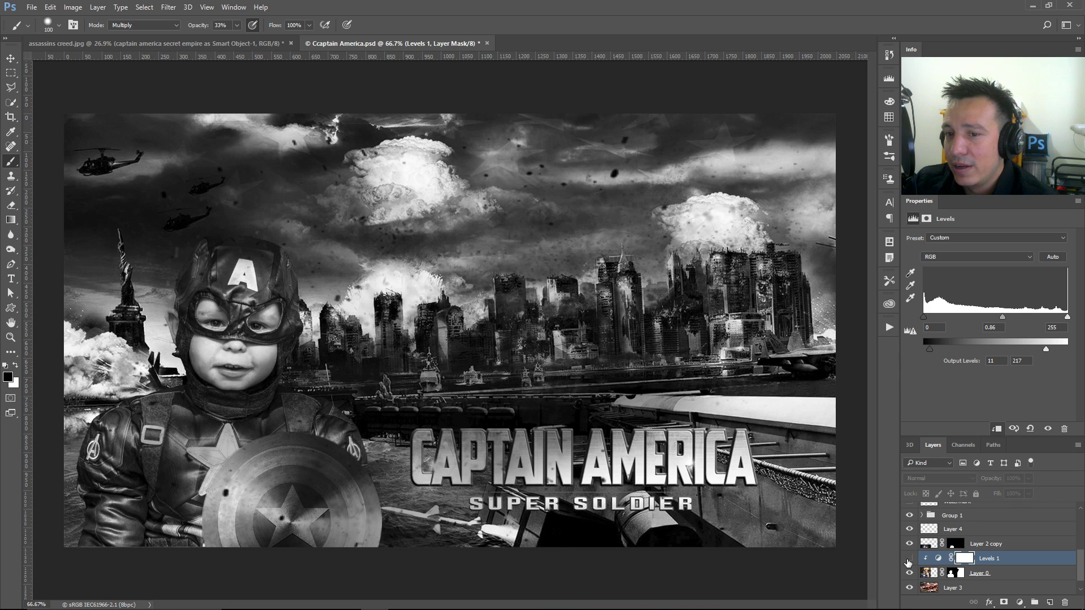
left_click(909, 558)
- Hide the Black & White adjustment and toggle Levels 1 to compare the boy's tones in color
scroll(909, 542, "up", 5)
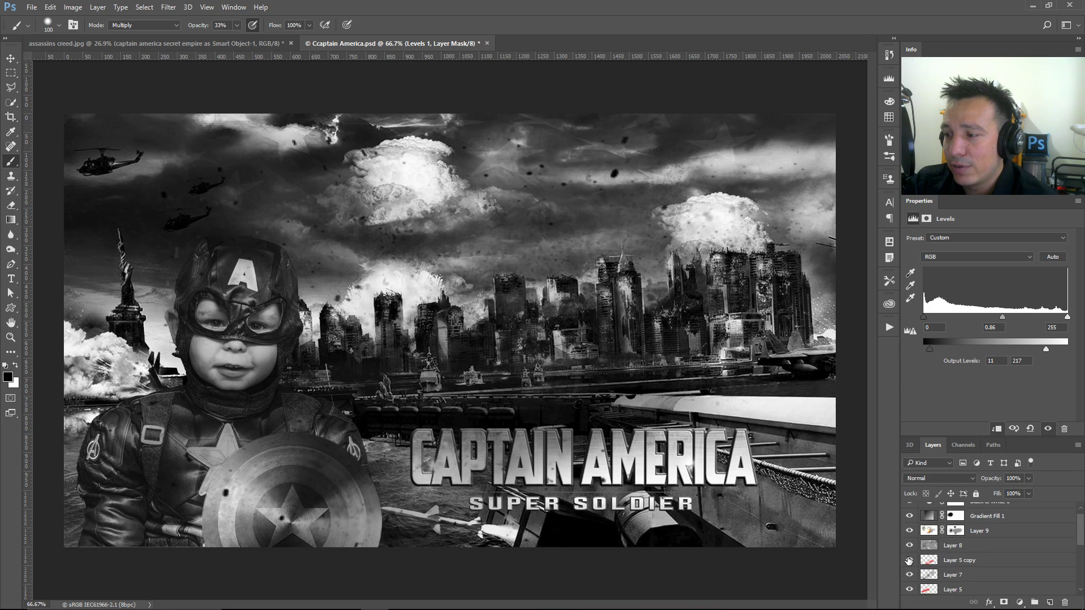
left_click(909, 510)
scroll(909, 542, "down", 5)
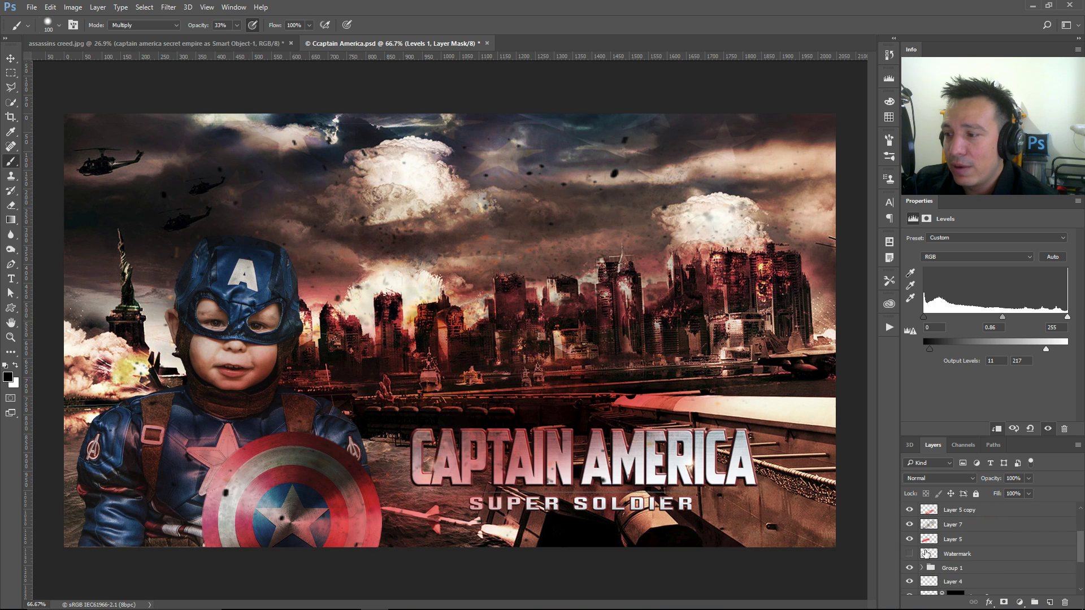
left_click(909, 544)
left_click(909, 544)
left_click(909, 544)
left_click(909, 545)
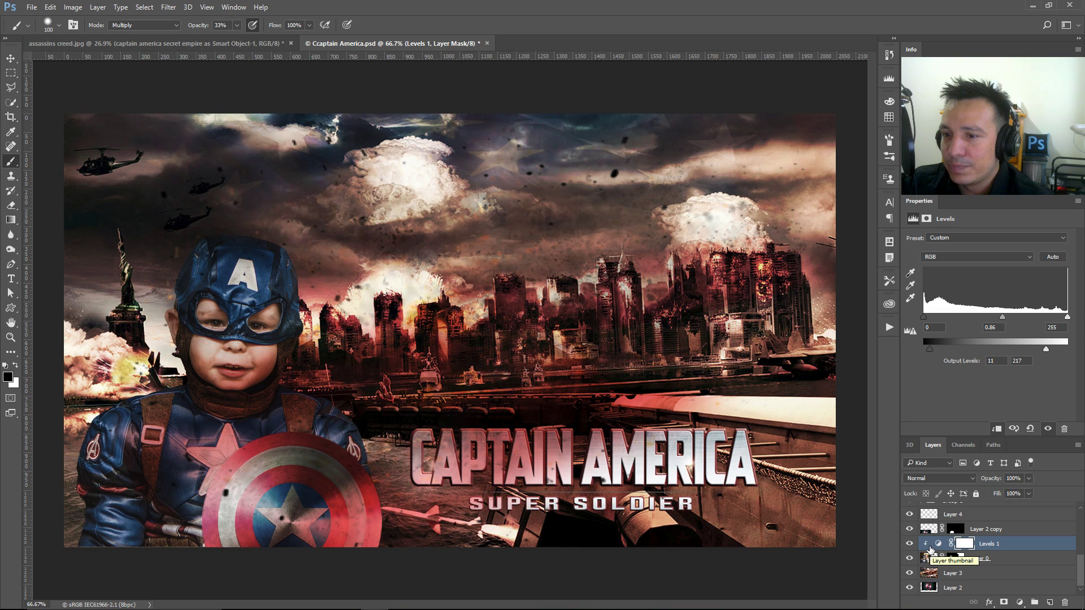
- Toggle Layer 0 repeatedly to judge how the darkened boy blends with the city background
left_click(909, 559)
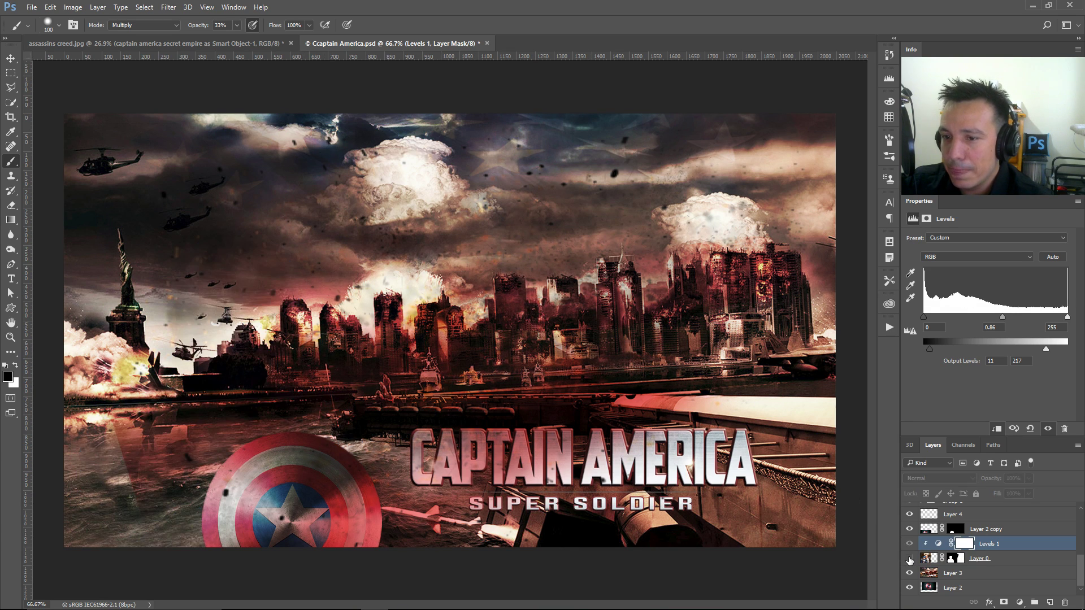
left_click(909, 559)
left_click(909, 558)
left_click(908, 559)
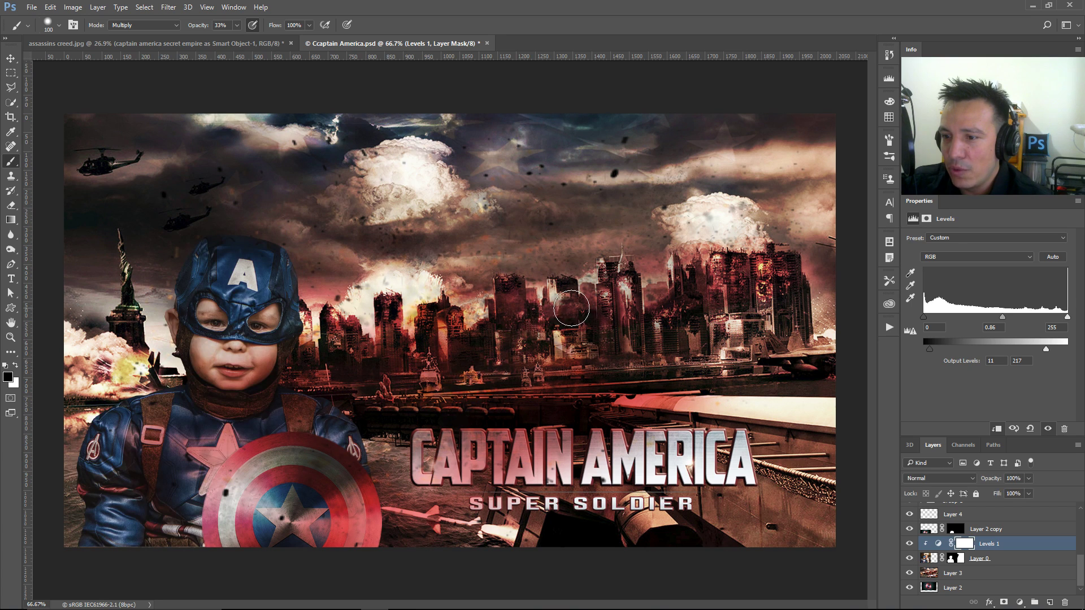
left_click(910, 559)
left_click(909, 559)
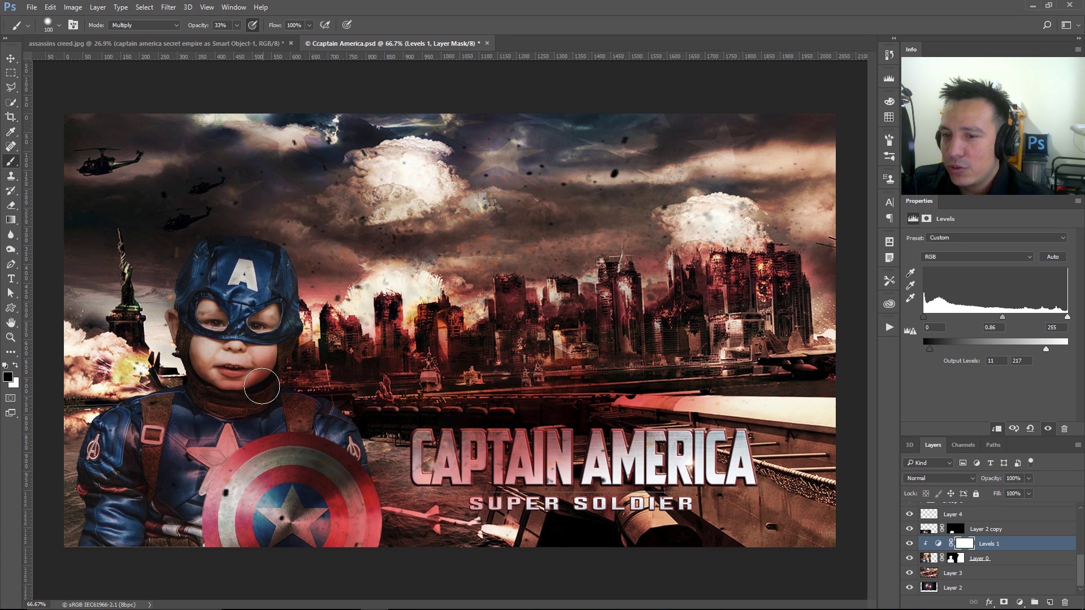
- Add a Selective Color adjustment clipped above Levels 1 on the boy and set the Blacks' cyan to -17%
left_click(1018, 602)
left_click(961, 582)
left_click(996, 429)
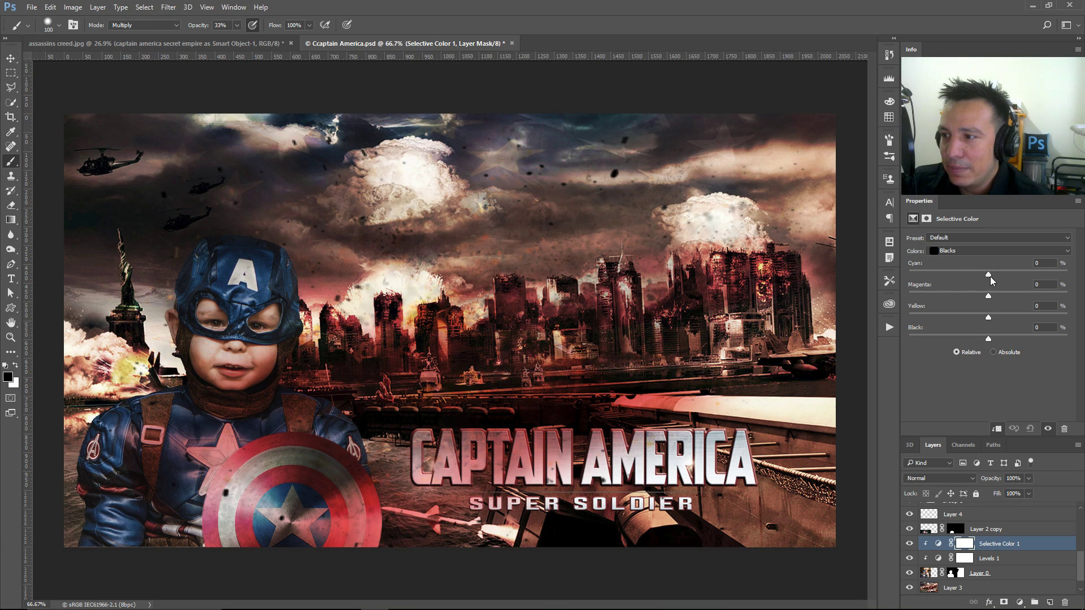
left_click_drag(987, 275, 974, 276)
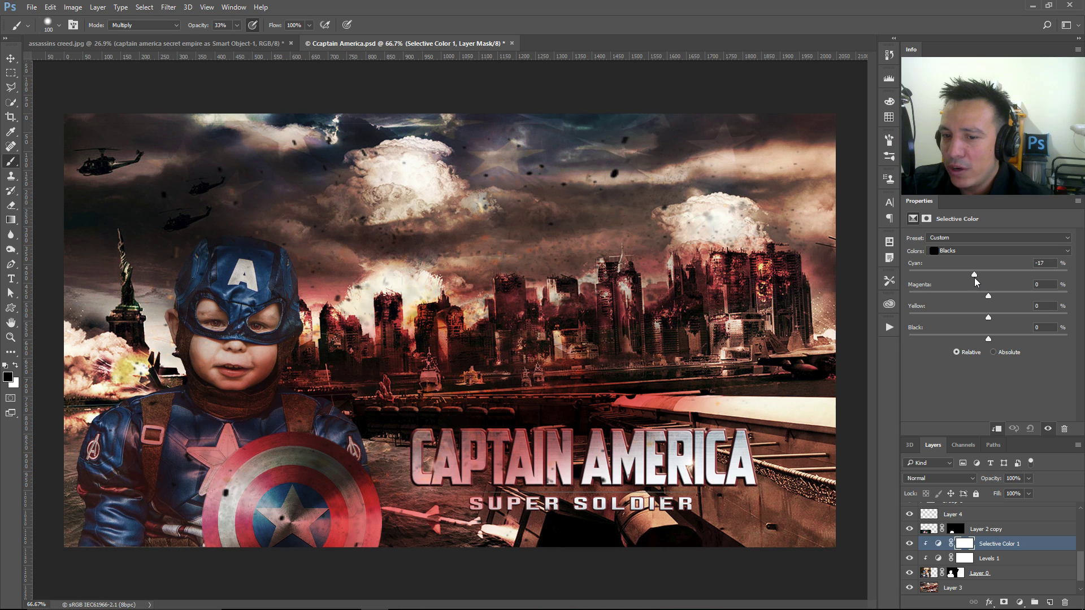
- Add a Color Balance adjustment above Selective Color 1 and hide it
left_click(1019, 602)
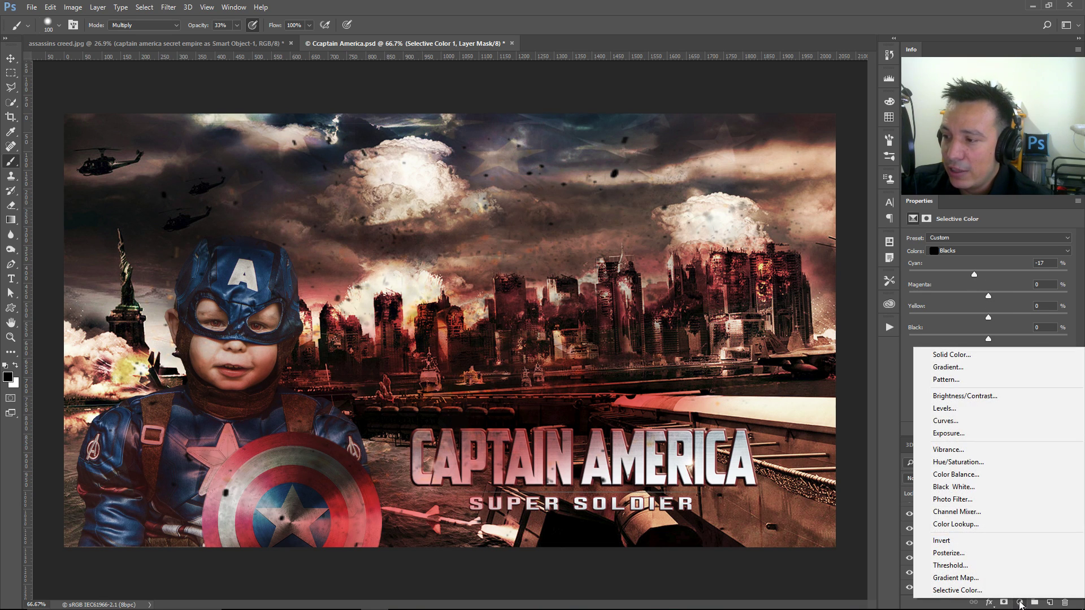
left_click(976, 477)
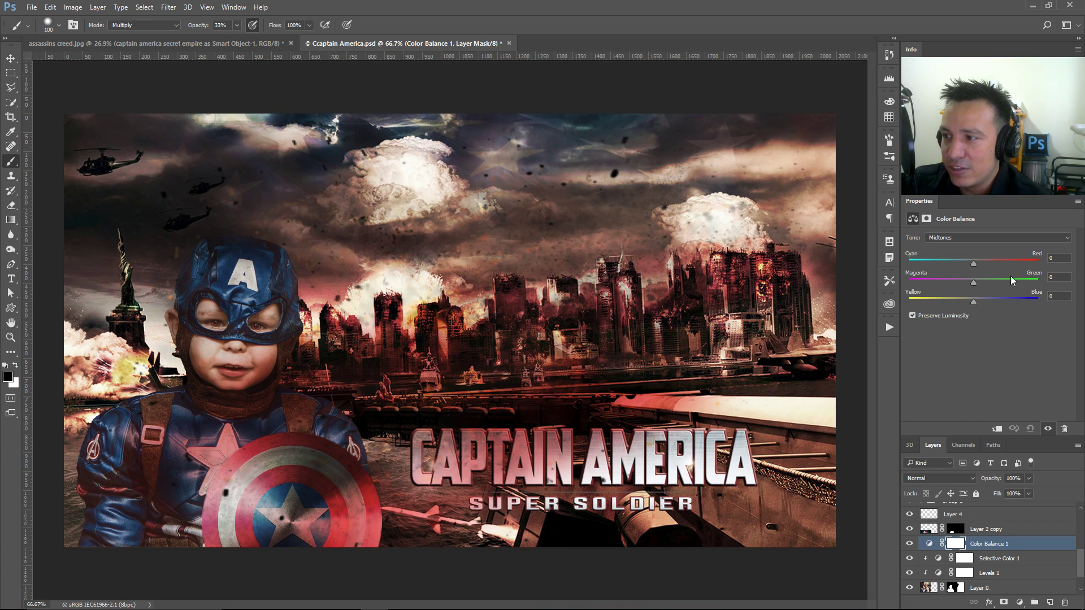
left_click(909, 543)
- Set Selective Color 1's Blacks to -22% cyan and +19% black
left_click(936, 556)
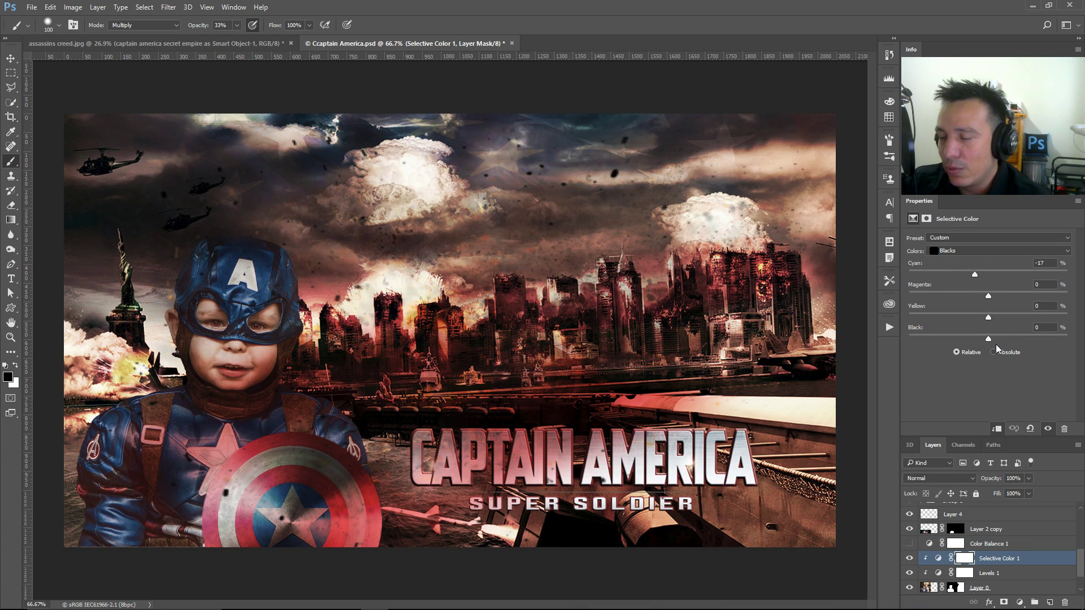
left_click_drag(976, 275, 972, 275)
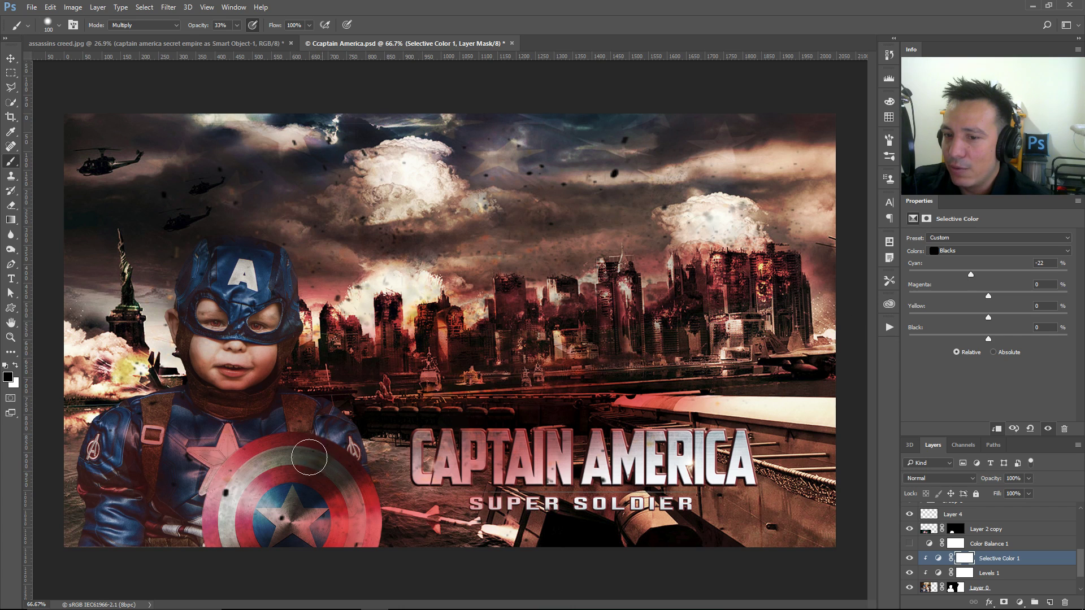
left_click_drag(988, 339, 1003, 341)
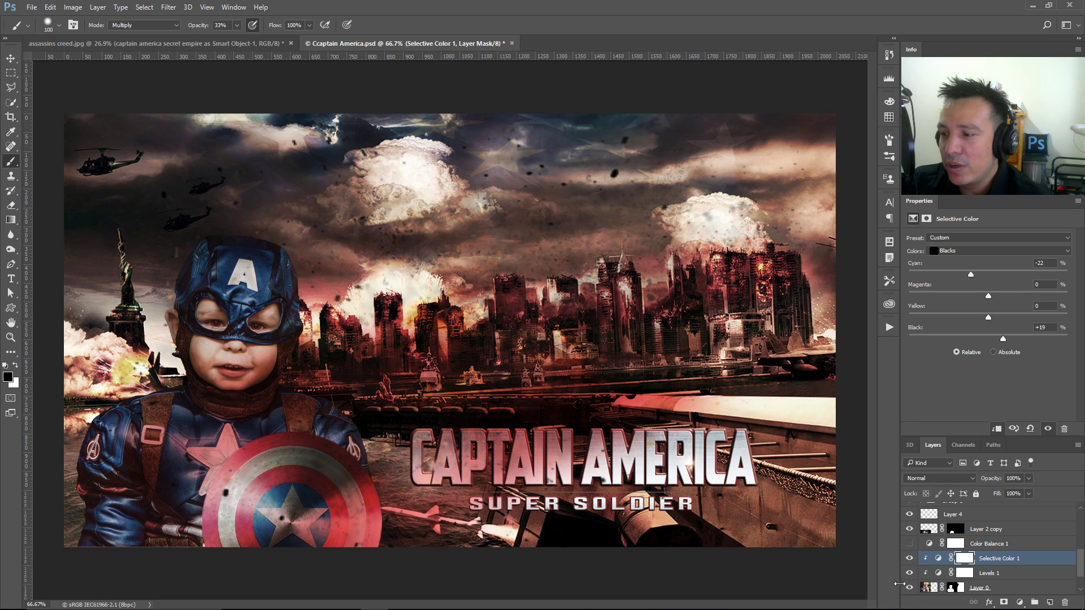
- Toggle Selective Color 1 and Levels 1 to compare the boy with and without the tone and color corrections
left_click(910, 560)
left_click(909, 560)
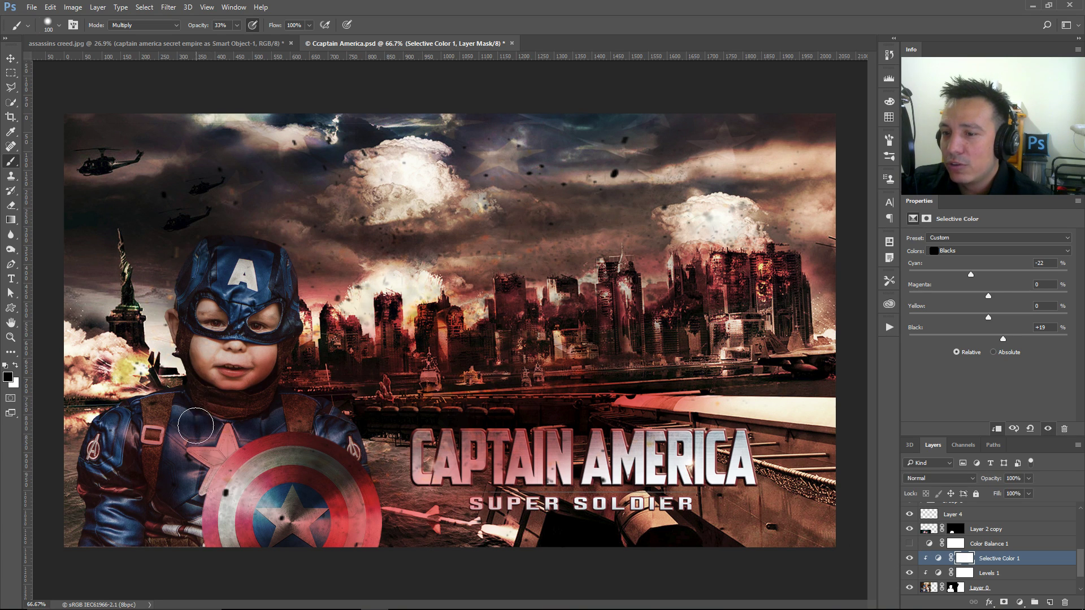
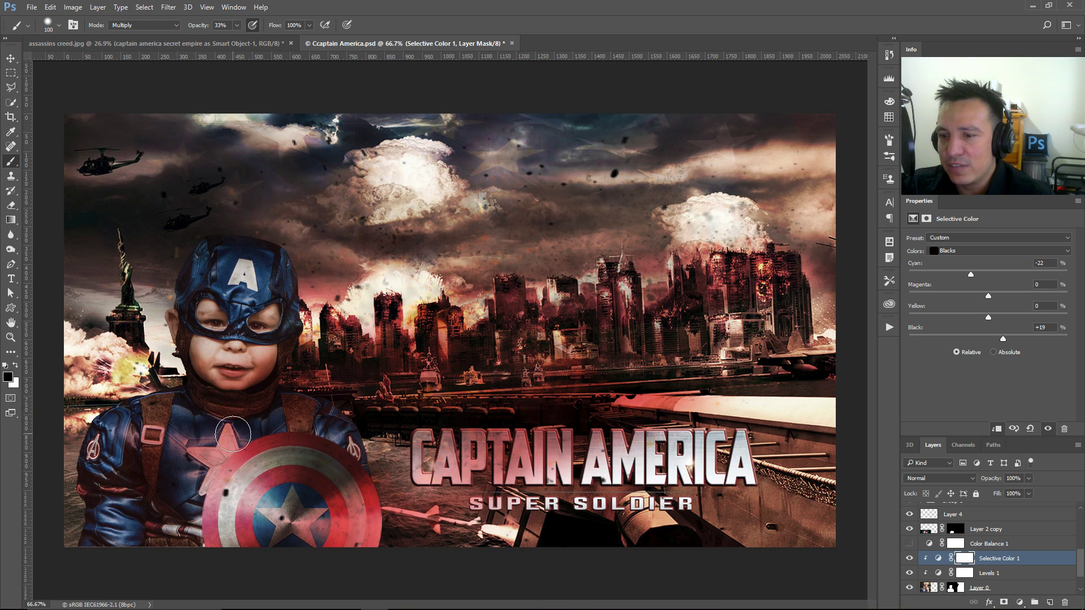
left_click_drag(910, 573, 910, 559)
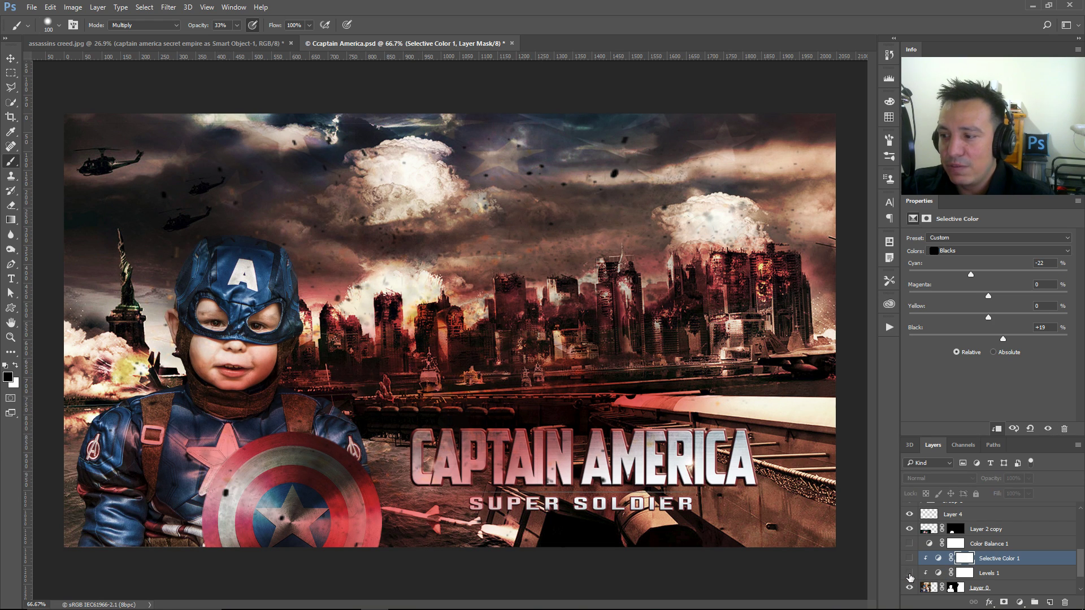
left_click_drag(909, 573, 909, 558)
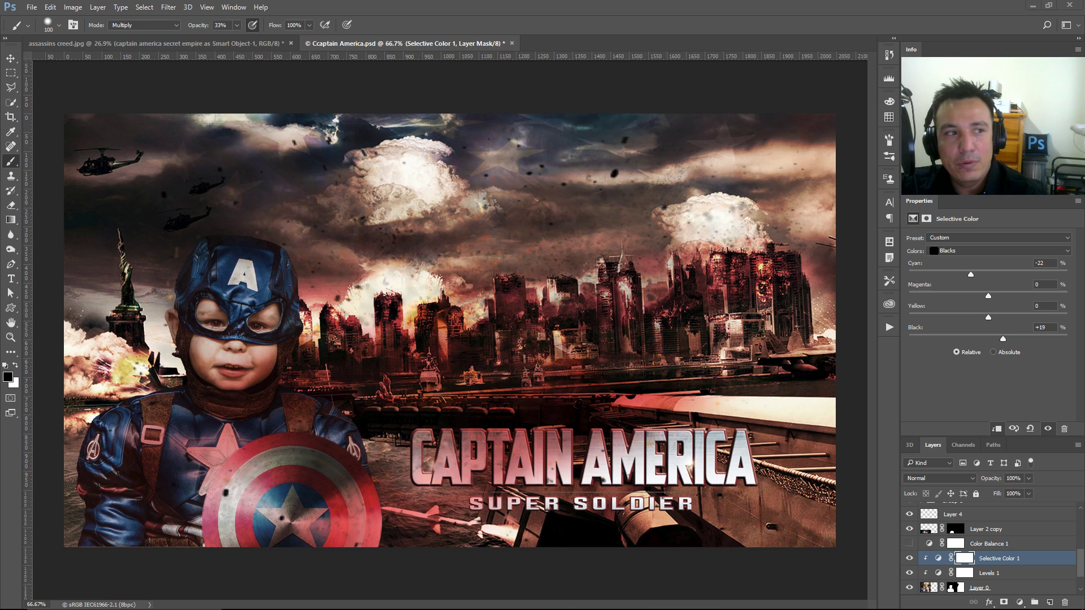
left_click_drag(0, 203, 241, 277)
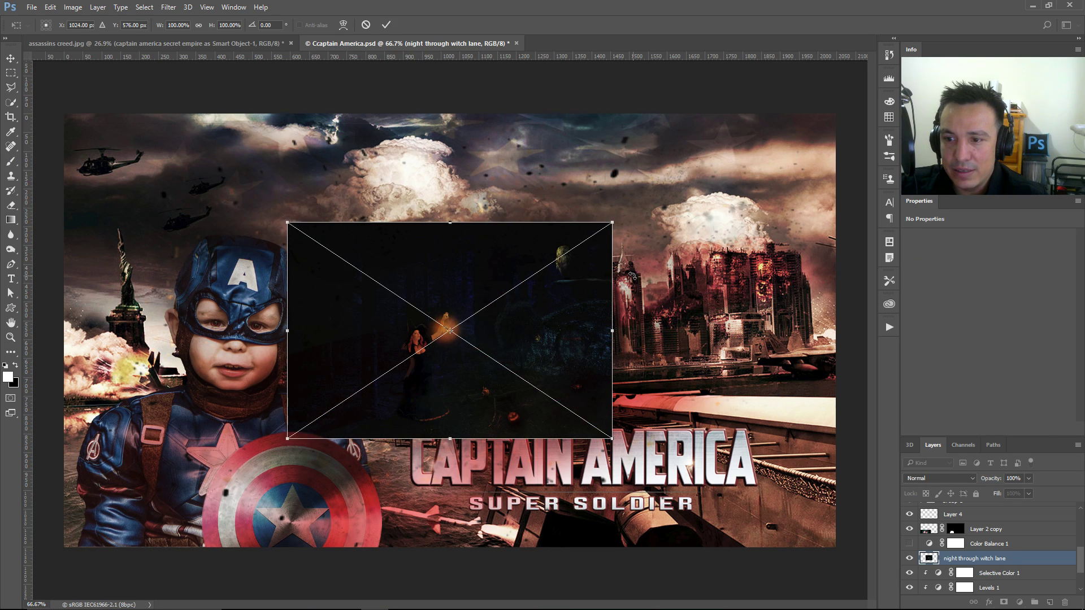
key("Return")
key("b")
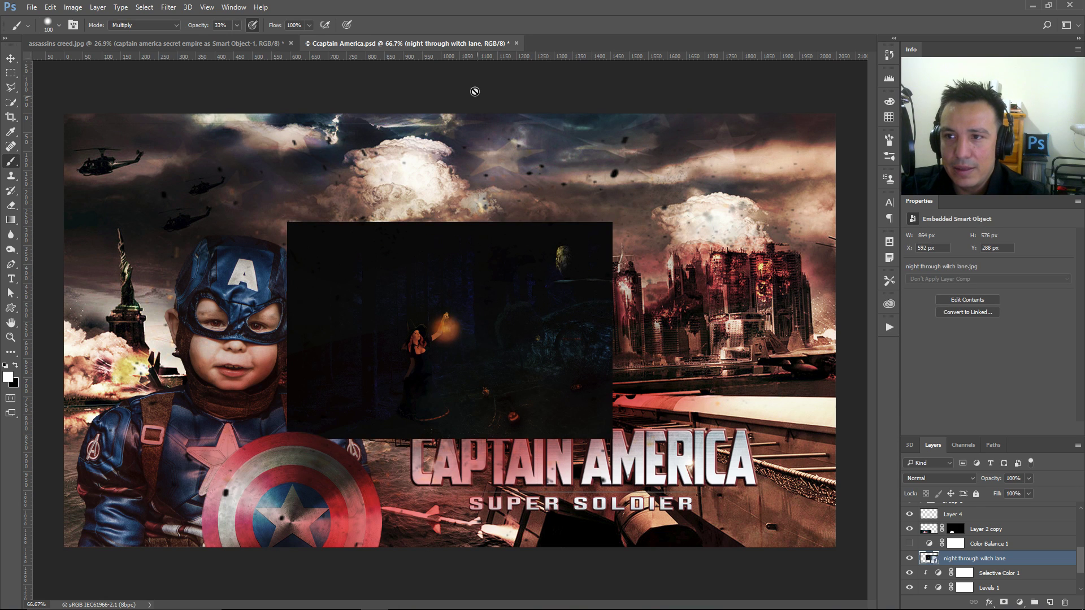
- Close the Captain America and Assassin's Creed documents without saving and open night through witch lane.jpg
left_click(517, 44)
left_click(539, 237)
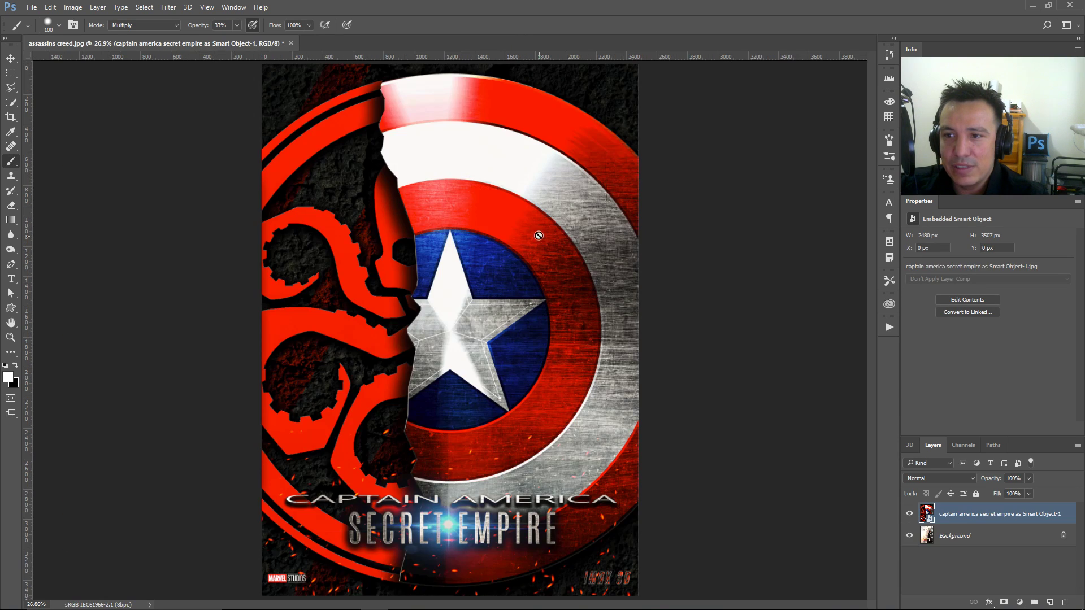
left_click(291, 43)
left_click(541, 236)
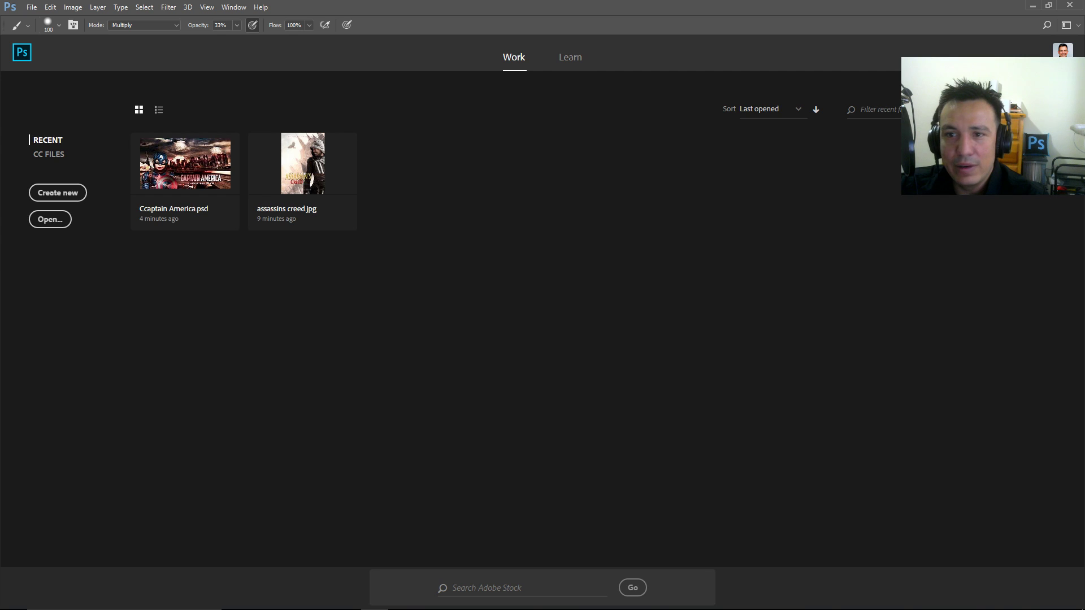
left_click_drag(388, 276, 387, 263)
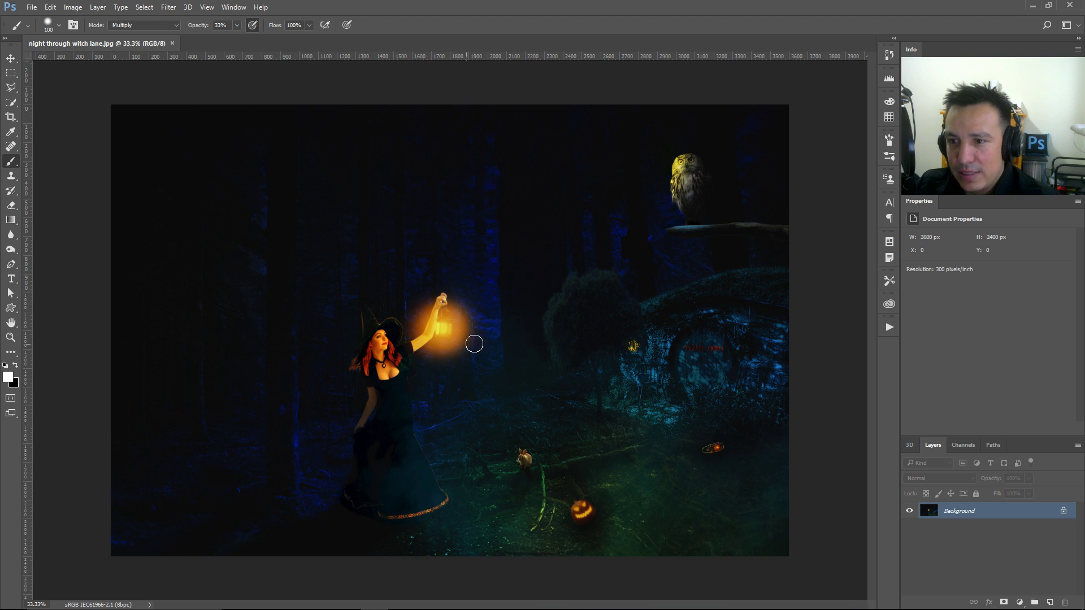
- Examine the witch, her lantern and the surrounding dark forest scene up close and as a whole
scroll(508, 334, "up", 2)
left_click_drag(654, 334, 307, 504)
scroll(502, 339, "down", 2)
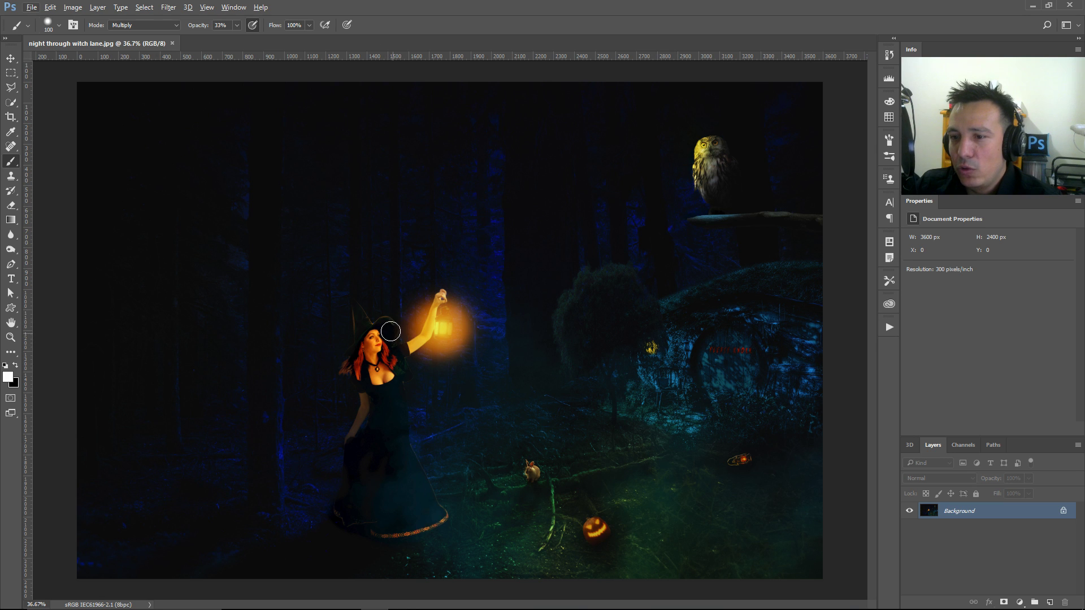
scroll(398, 352, "up", 5)
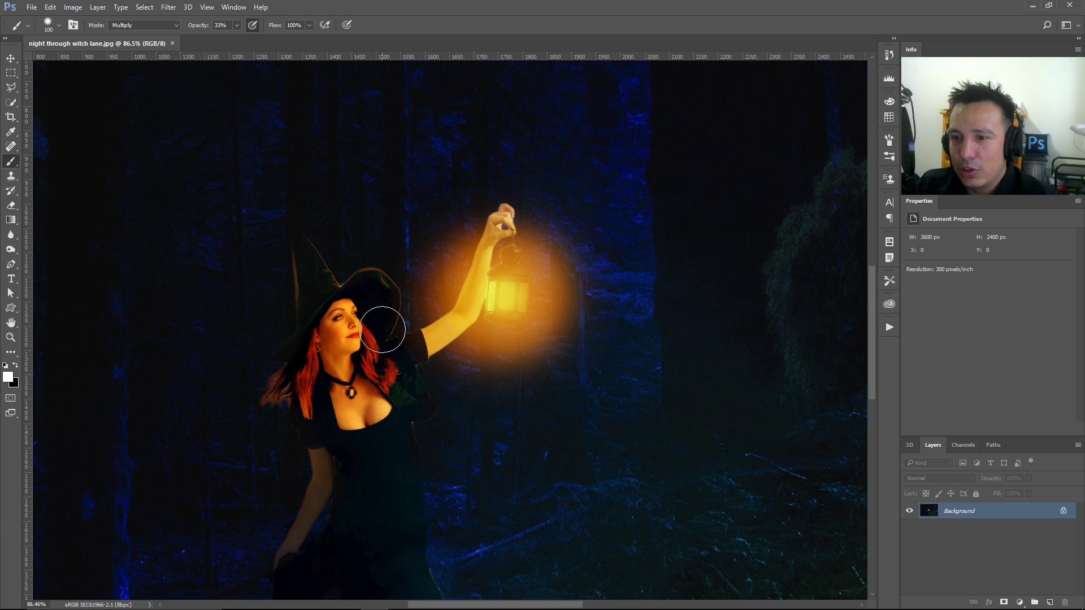
scroll(382, 328, "down", 2)
scroll(382, 338, "down", 2)
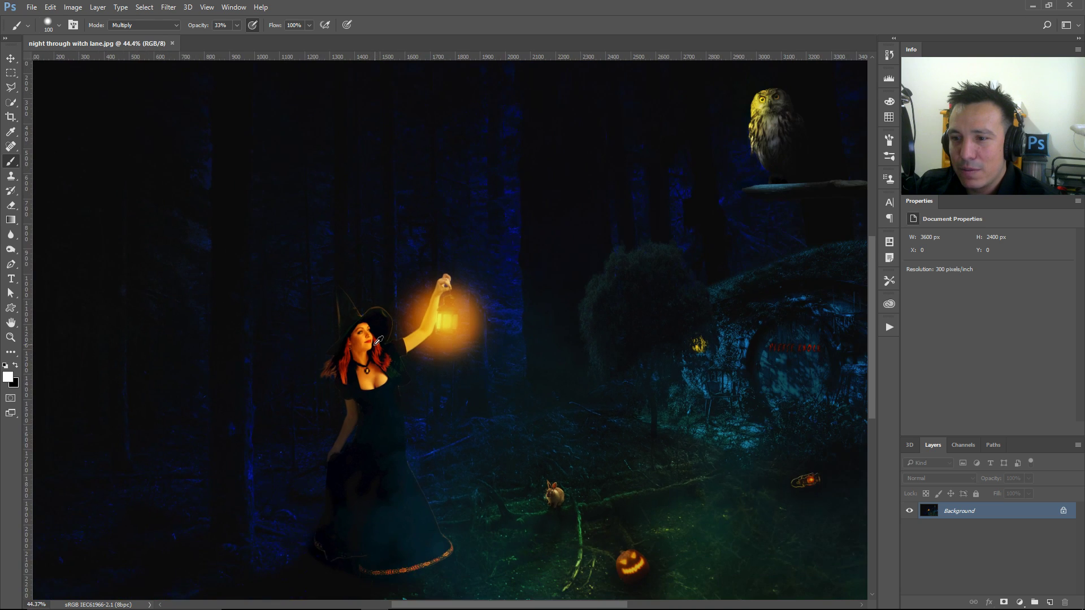
scroll(475, 486, "down", 2)
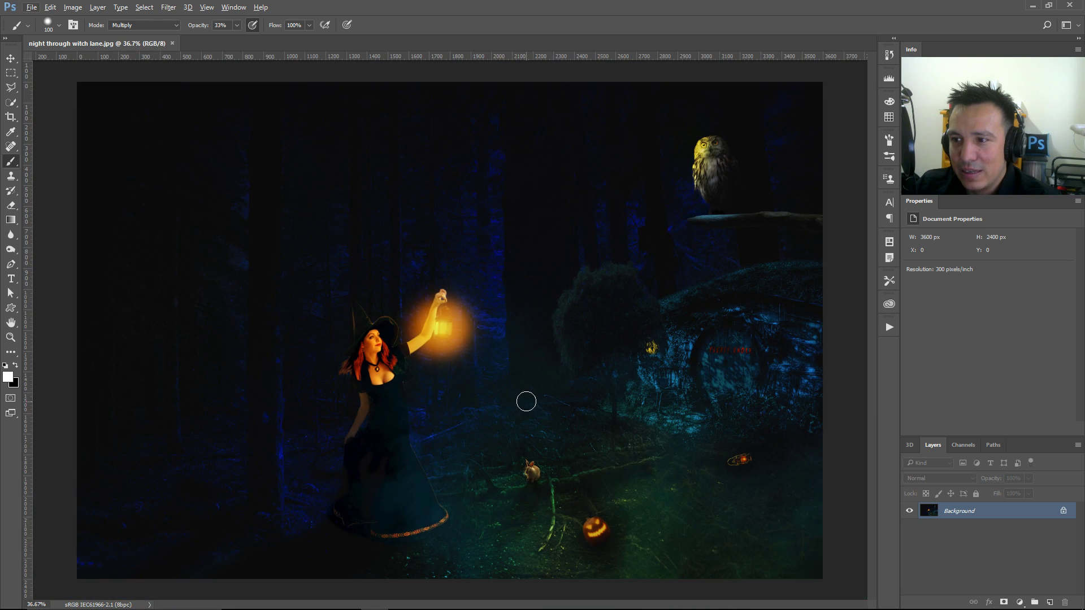
- Add a Black & White adjustment and, directly above the Background, a Levels adjustment with the output black level at 23
left_click(1022, 601)
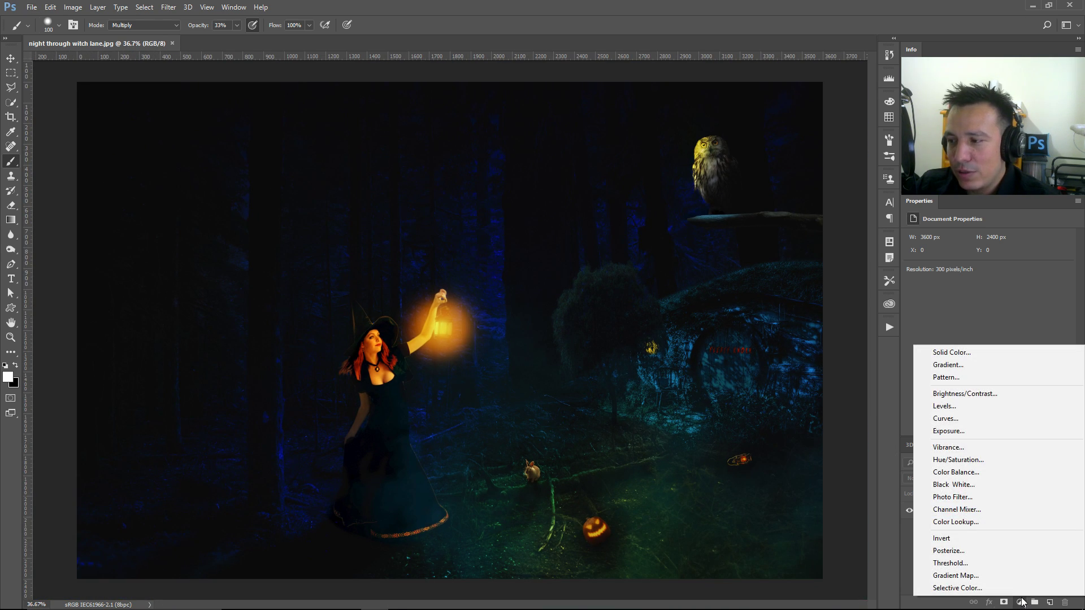
left_click(980, 490)
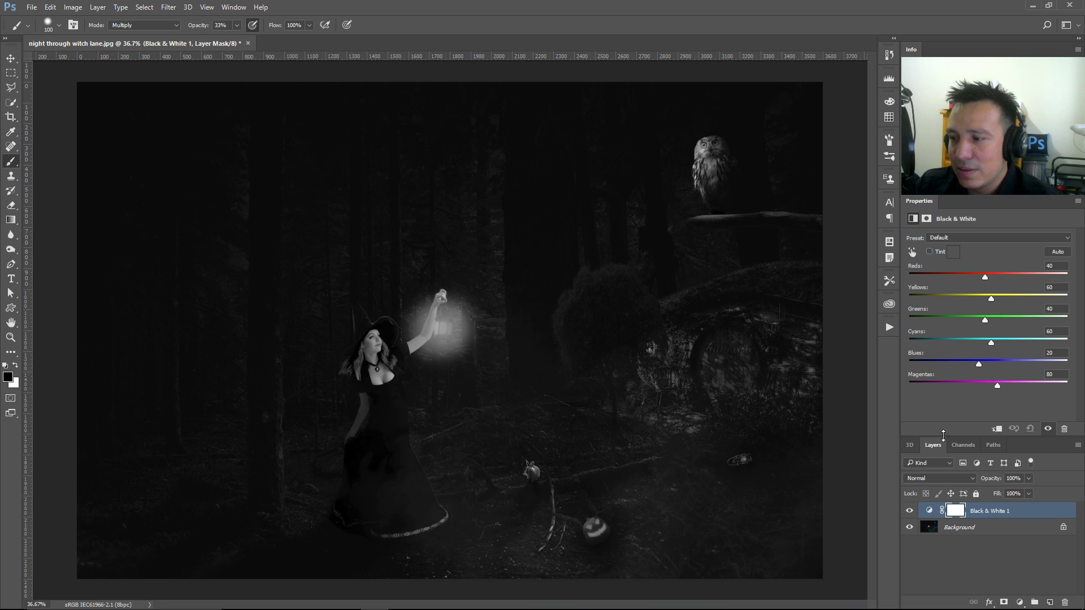
left_click(998, 527)
left_click(1020, 602)
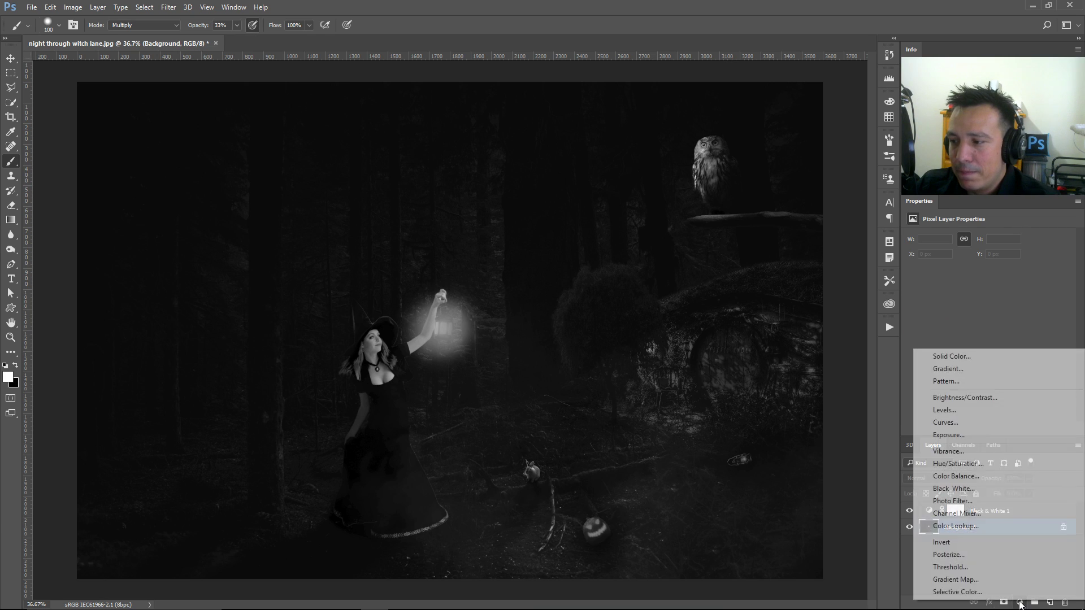
left_click(974, 412)
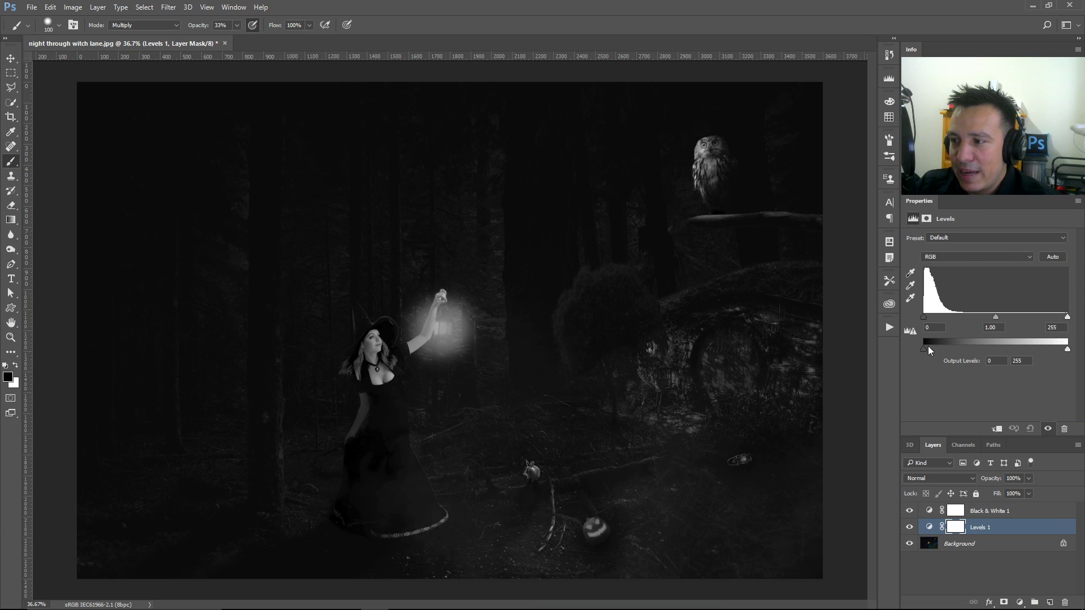
left_click_drag(924, 349, 940, 350)
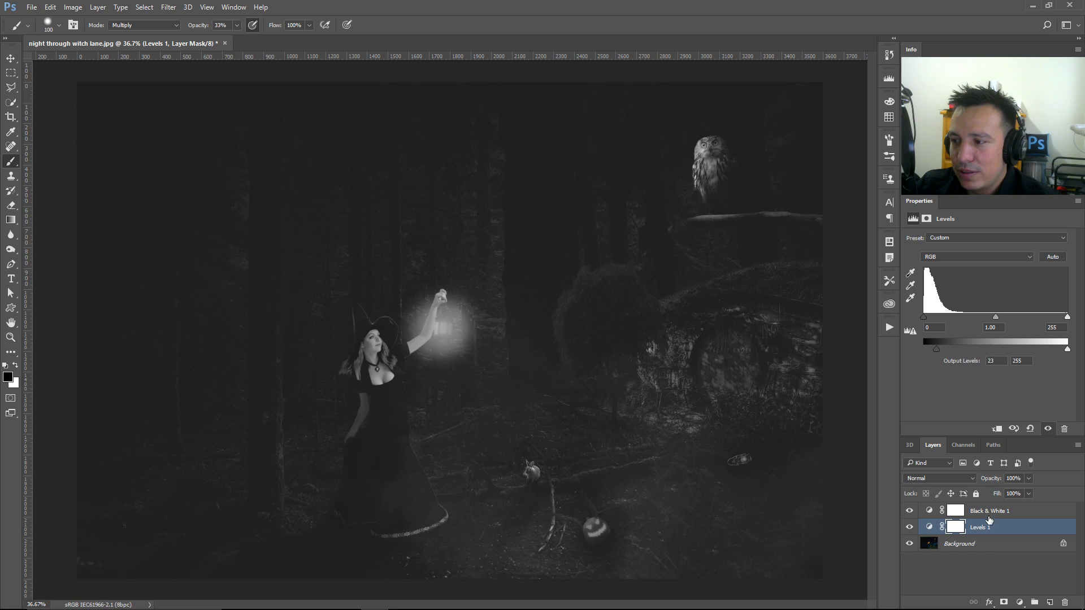
- Invert the Levels 1 mask to black, make white the foreground color, and slightly darken the adjustment's midtones
left_click(957, 528)
key("ctrl+i")
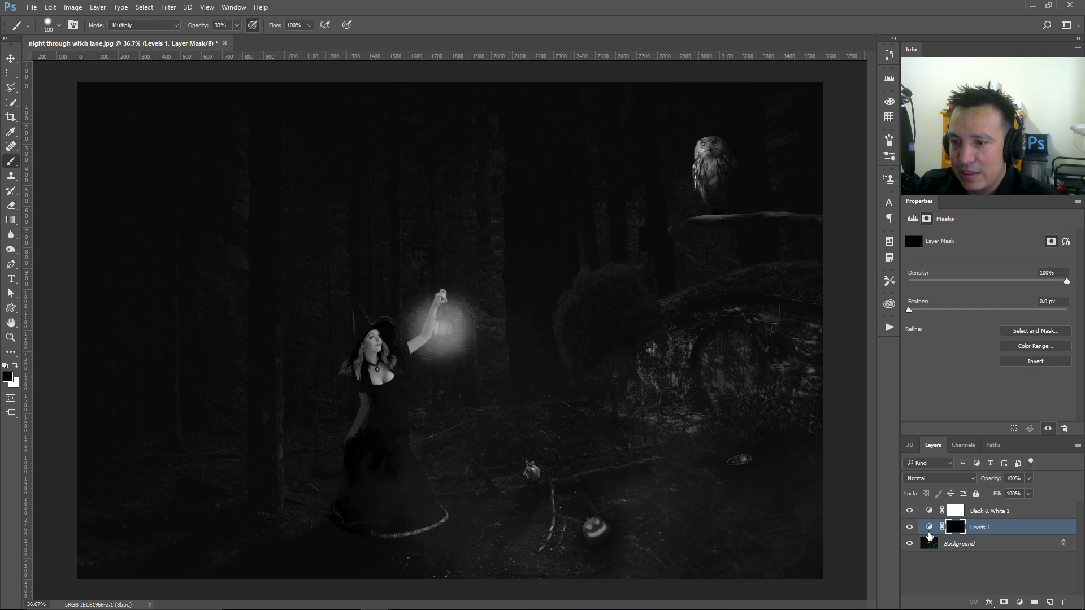
left_click(15, 366)
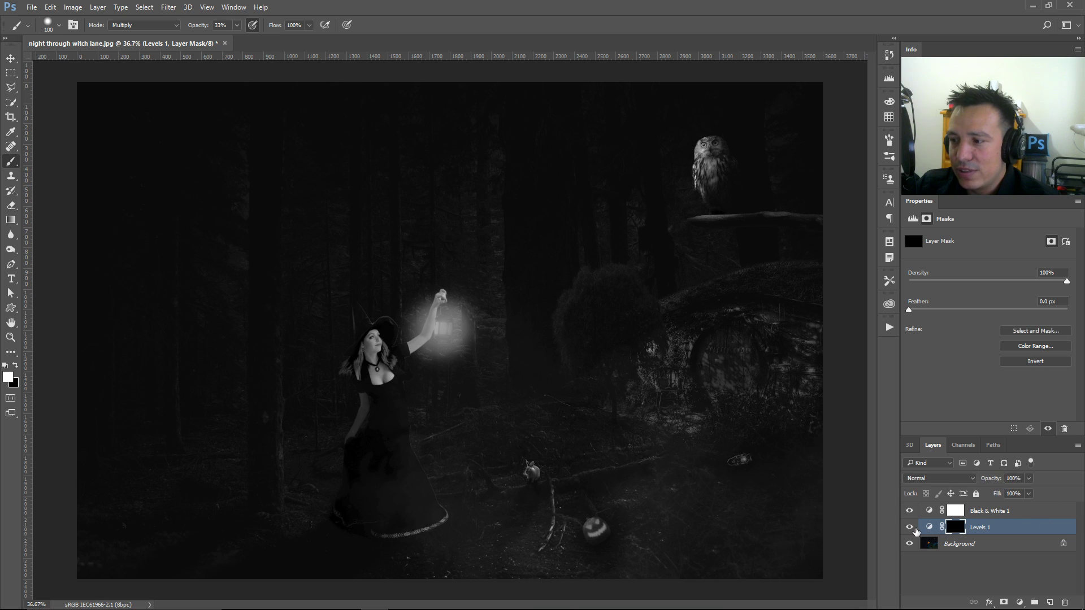
left_click(928, 527)
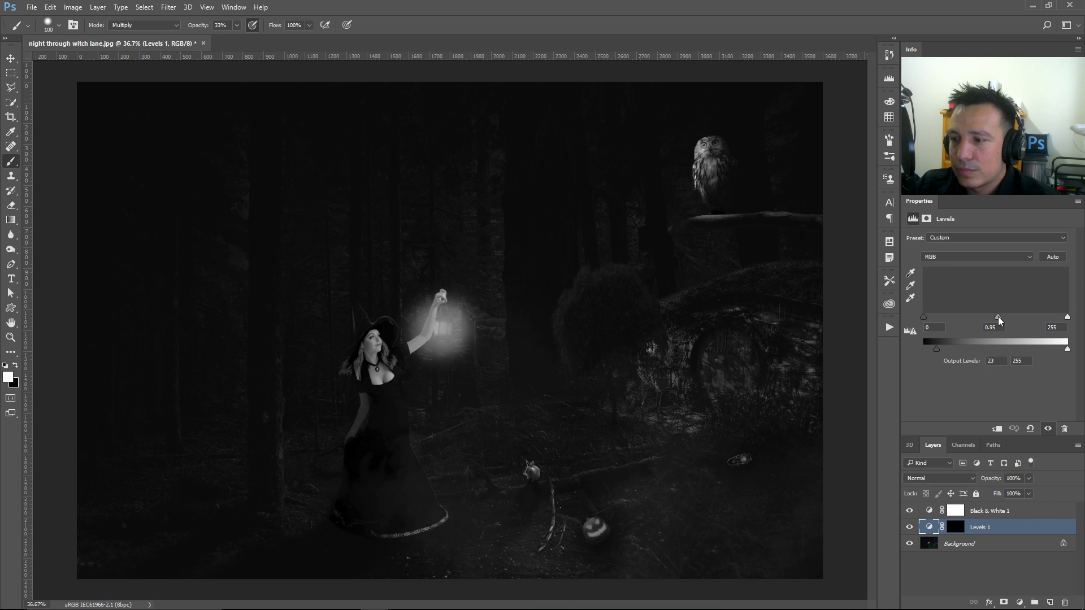
left_click_drag(1011, 323, 1009, 323)
left_click(955, 527)
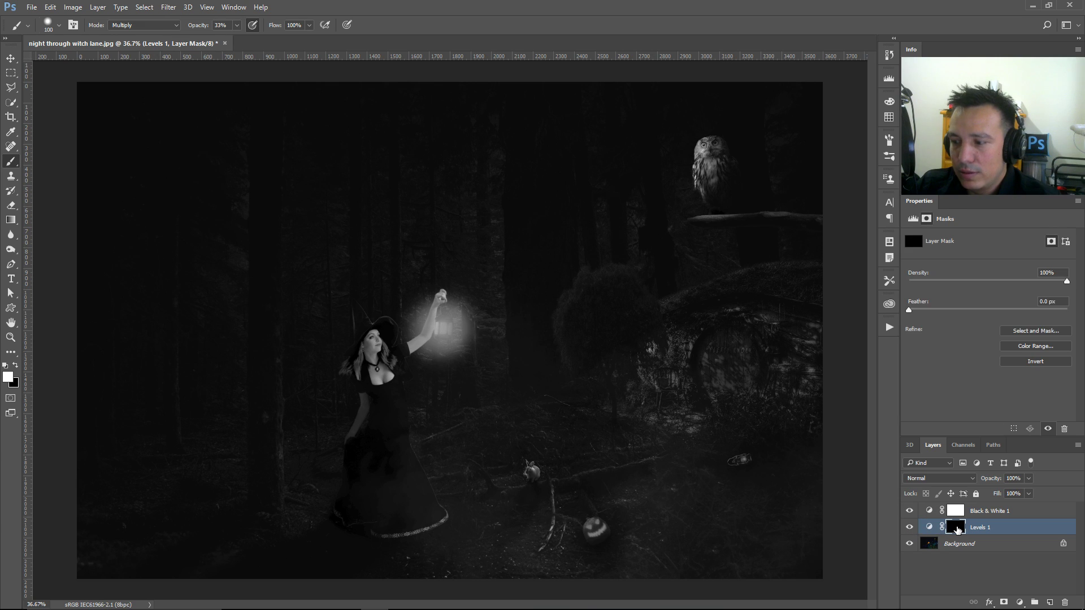
- Paint white on the Levels 1 mask over the witch's head and dress with a Normal-mode brush at 100% opacity
left_click(149, 24)
left_click(140, 35)
left_click(237, 25)
left_click_drag(237, 41, 277, 41)
mouse_move(385, 348)
left_mouse_down()
mouse_move(392, 330)
mouse_move(370, 337)
mouse_move(358, 362)
mouse_move(370, 328)
left_mouse_up()
mouse_move(386, 444)
left_mouse_down()
mouse_move(355, 455)
mouse_move(361, 439)
left_mouse_up()
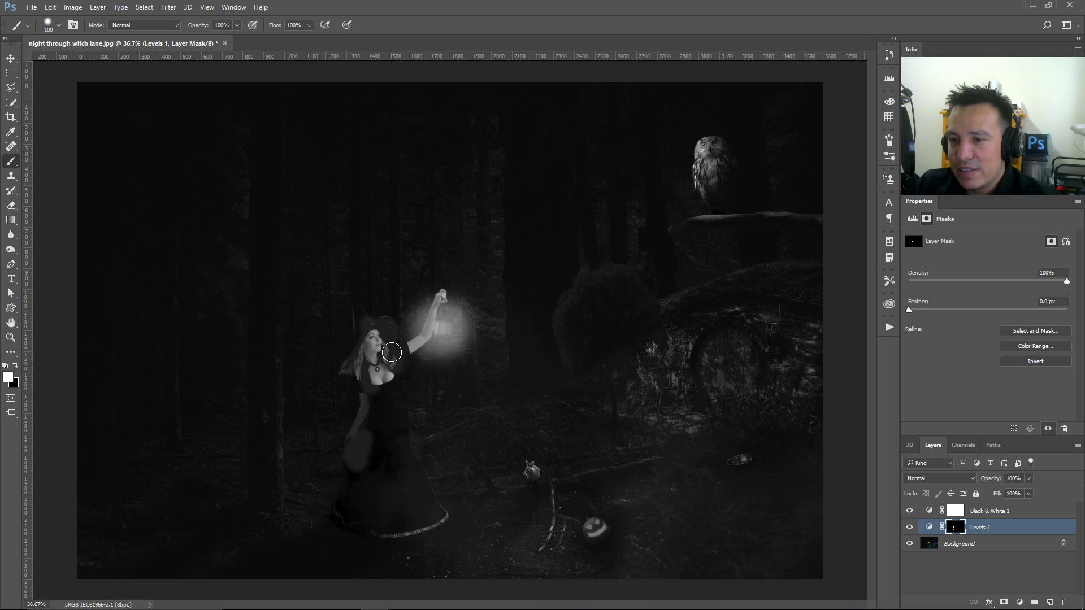
- Lower Levels 1 to 13% opacity, hide the Black & White adjustment, and compare the witch before and after in color
left_click_drag(991, 480, 980, 481)
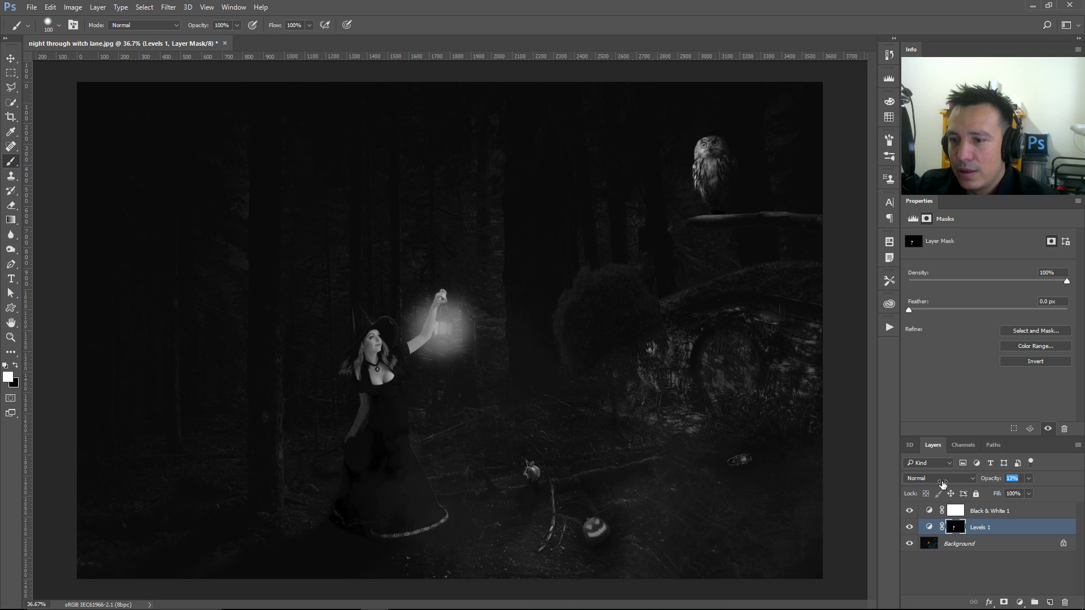
left_click(909, 510)
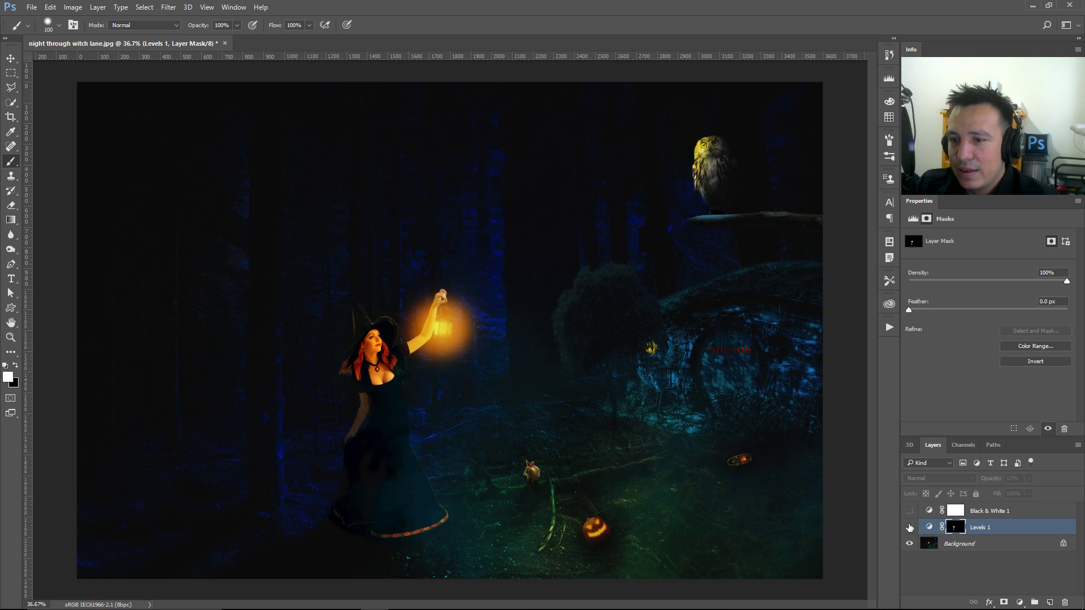
left_click(909, 527)
left_click(909, 527)
left_click(909, 527)
left_click(909, 527)
left_click(909, 527)
left_click(909, 527)
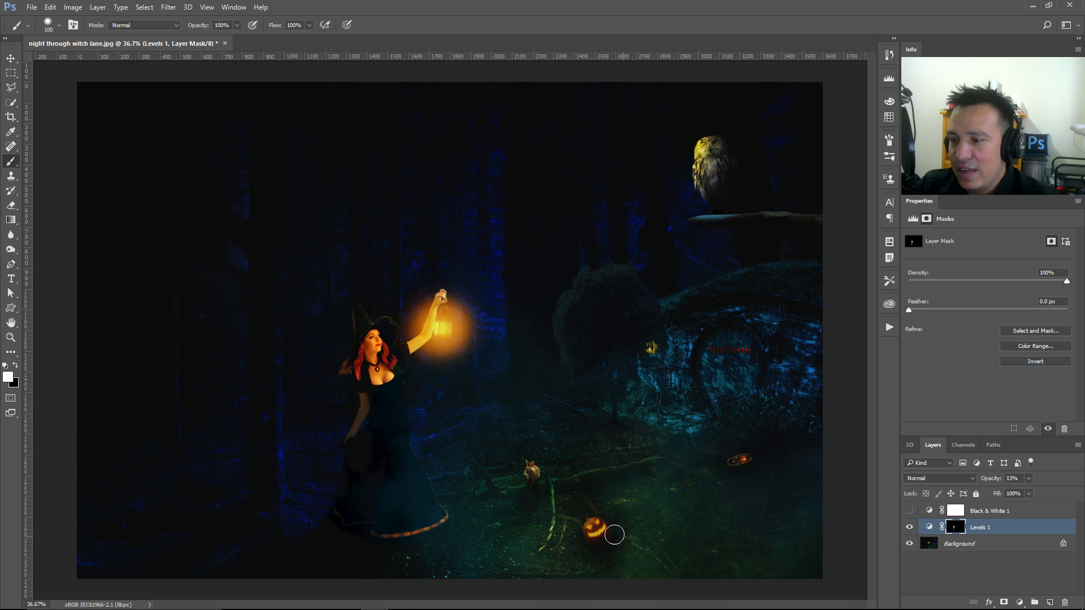
- Add a Selective Color adjustment directly above Levels 1 and set its method to Absolute
left_click(1020, 603)
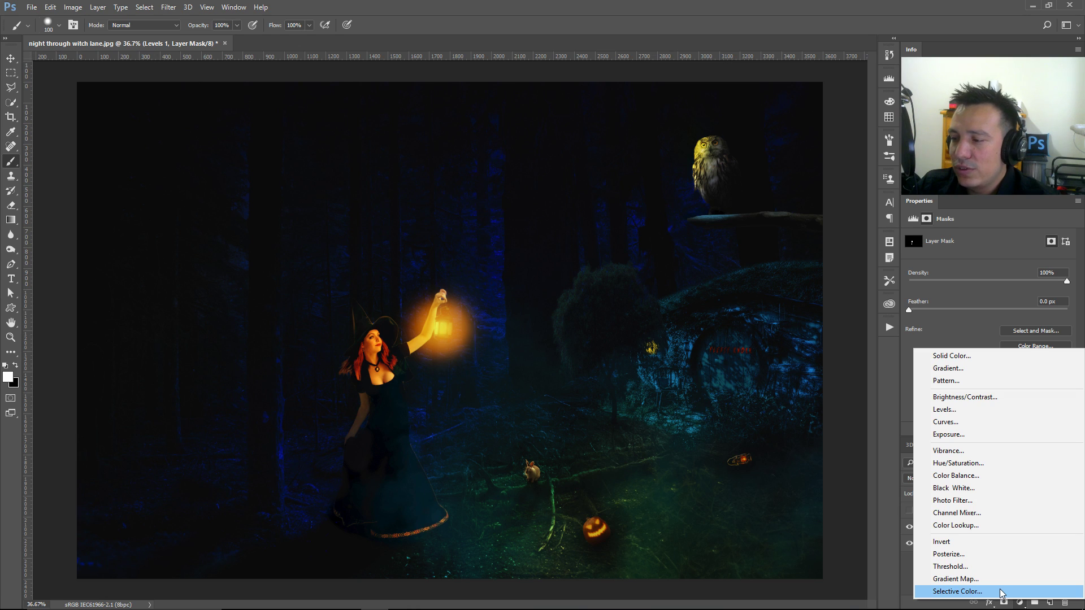
left_click(1000, 592)
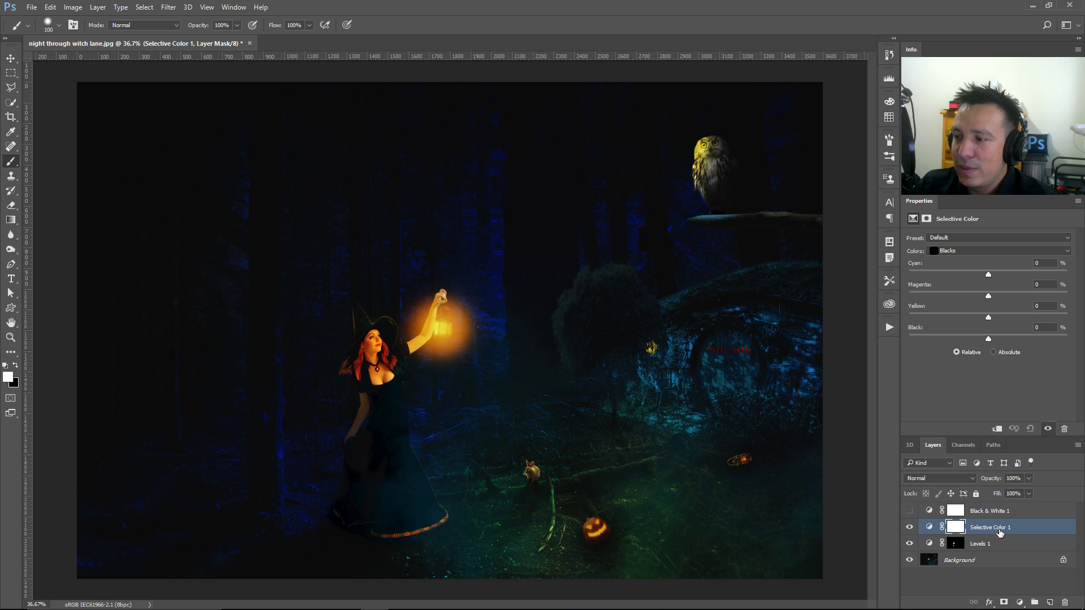
left_click(992, 353)
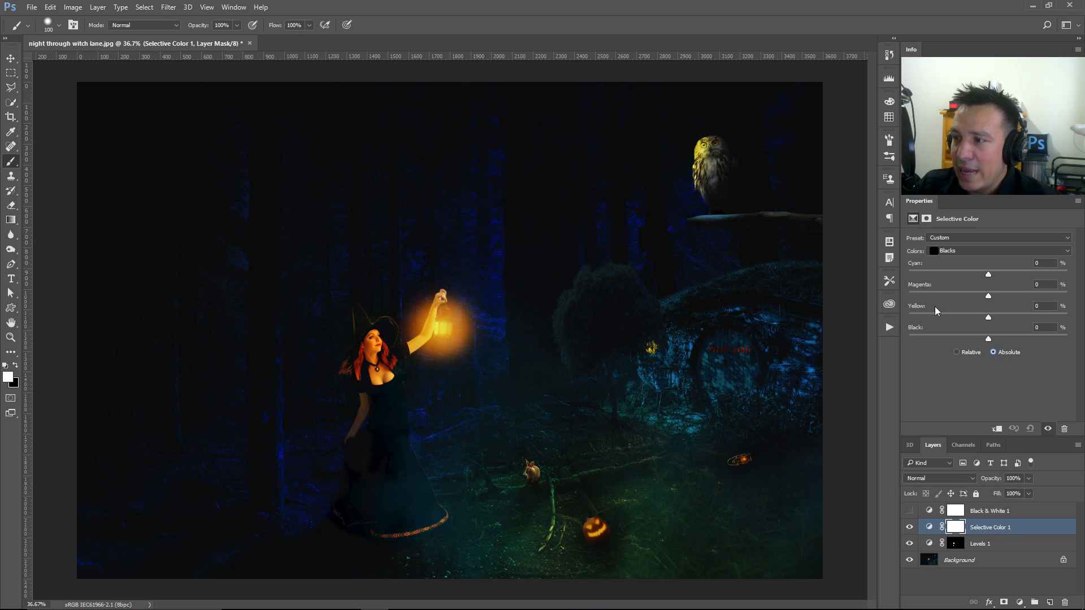
- Try the Blacks range of the Selective Color adjustment with Black at -100% and at +100%
left_click(954, 252)
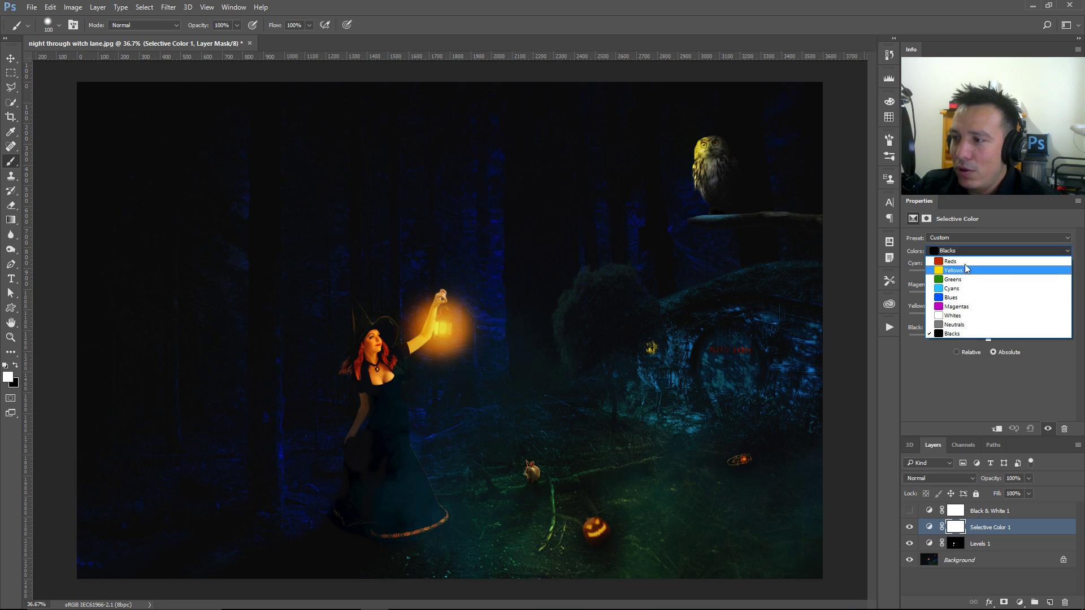
left_click(959, 376)
left_click_drag(987, 341, 854, 341)
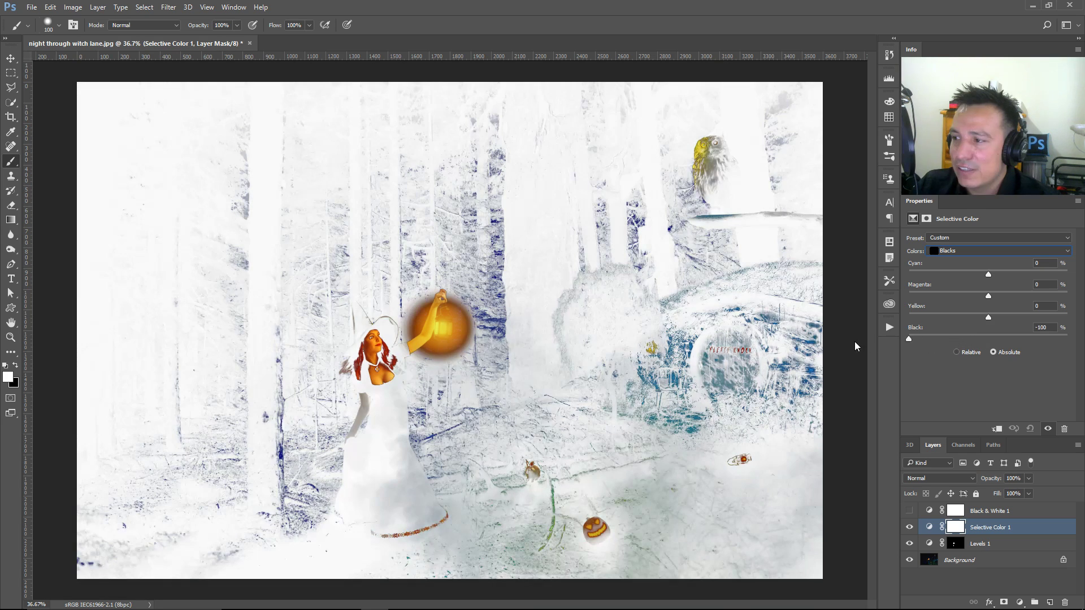
left_click(941, 255)
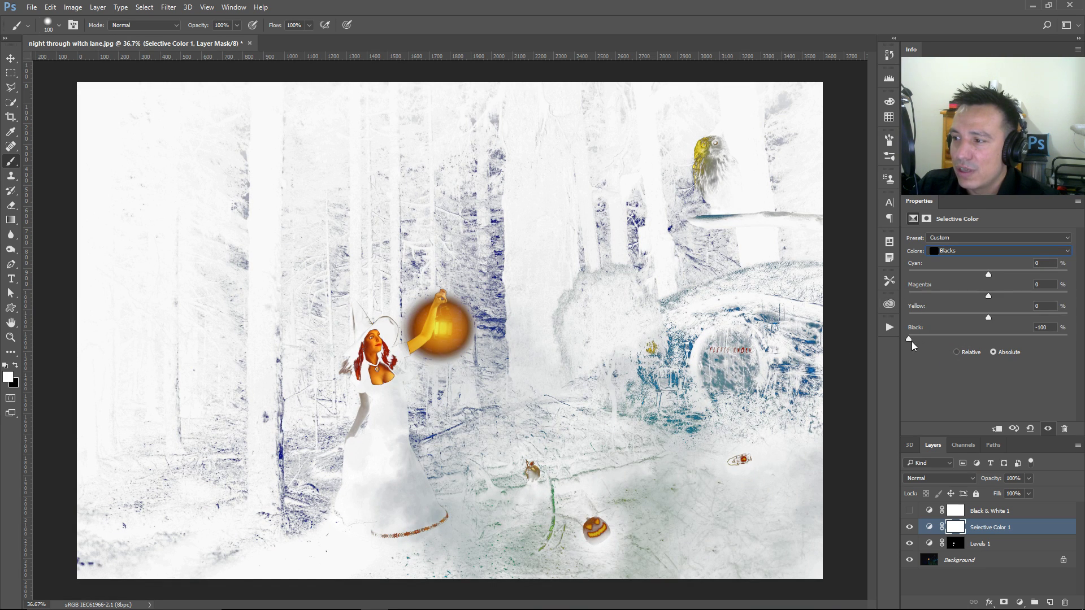
left_click_drag(909, 339, 1067, 338)
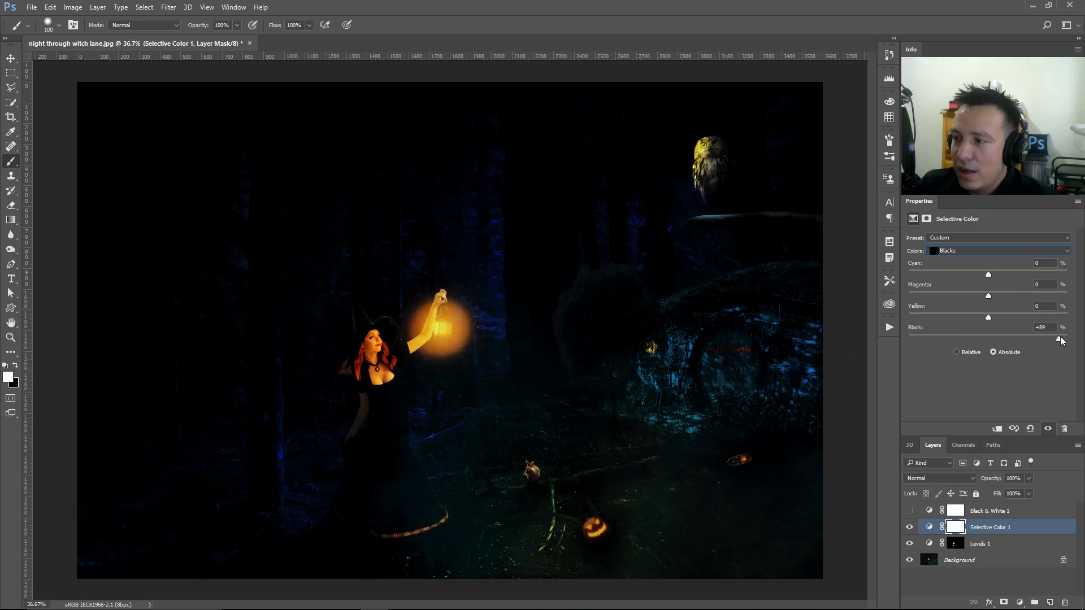
- Apply the Saturation Map preset to the Selective Color adjustment and hide its layer
left_click(1045, 236)
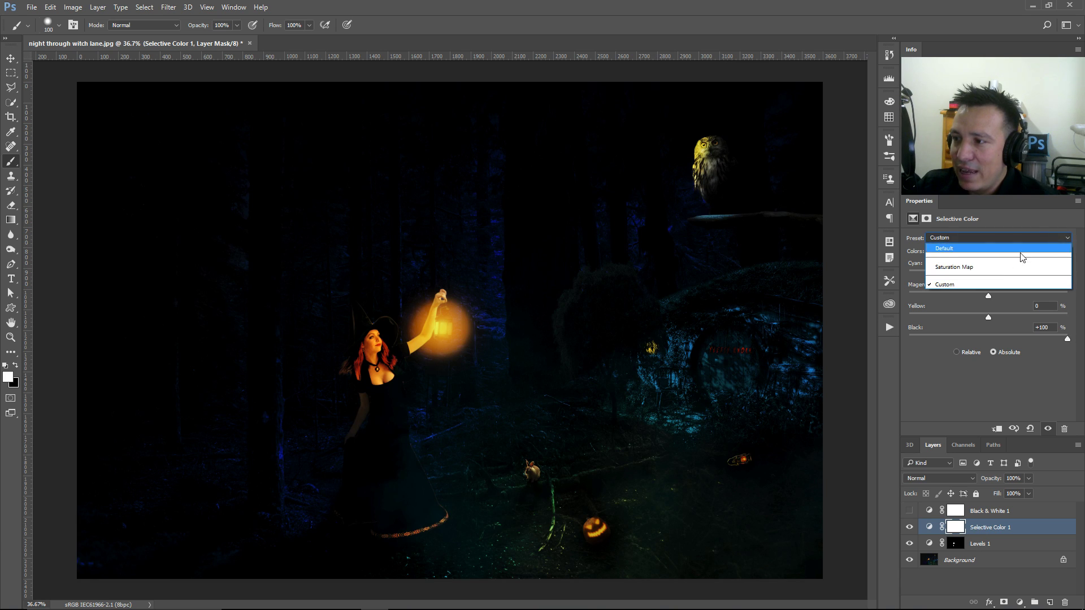
left_click(956, 268)
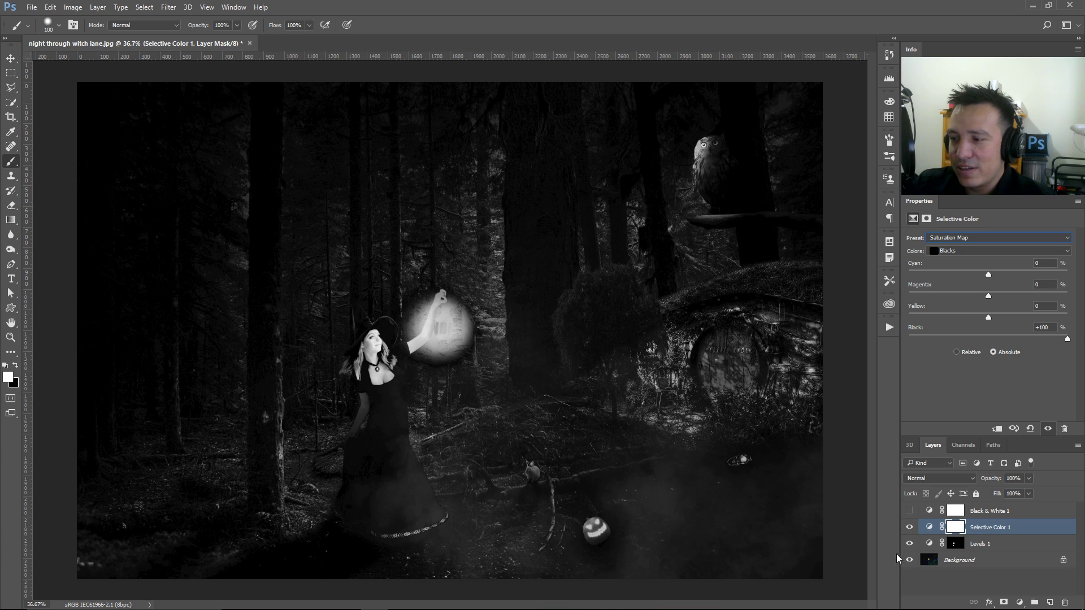
left_click(909, 526)
- Add a Hue/Saturation adjustment between Selective Color 1 and Levels 1 with saturation -32, and invert its mask to black
left_click(1019, 602)
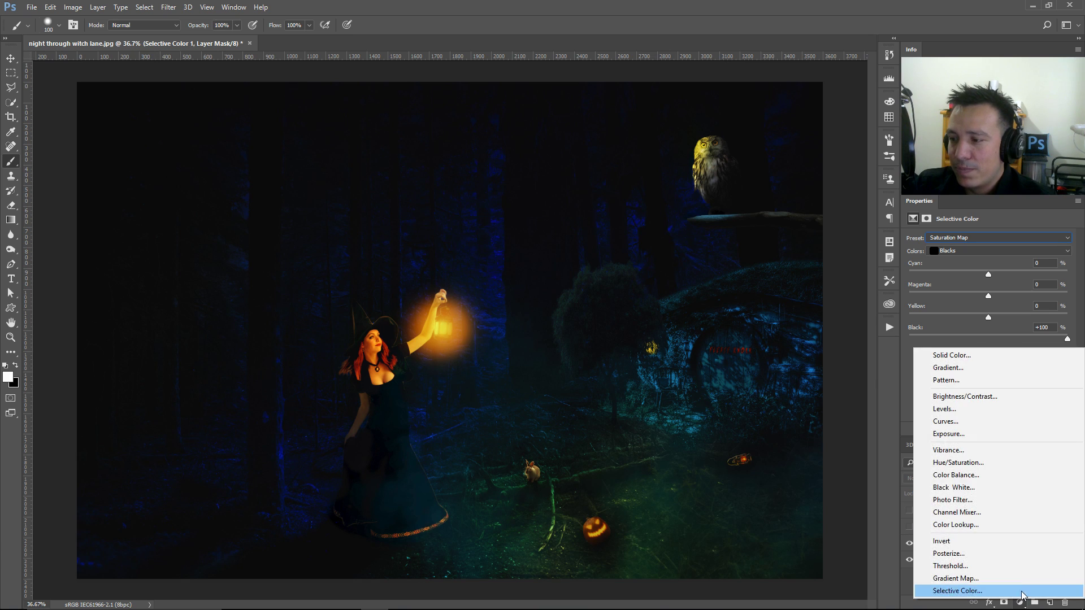
left_click(971, 464)
left_click_drag(931, 531, 935, 552)
left_click_drag(987, 300, 961, 298)
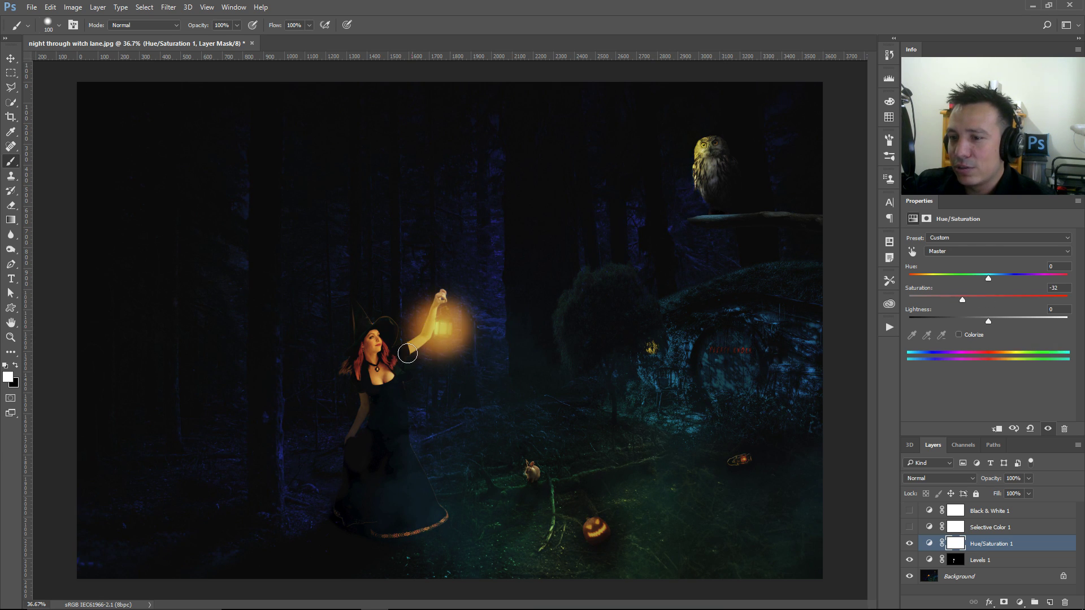
key("ctrl+i")
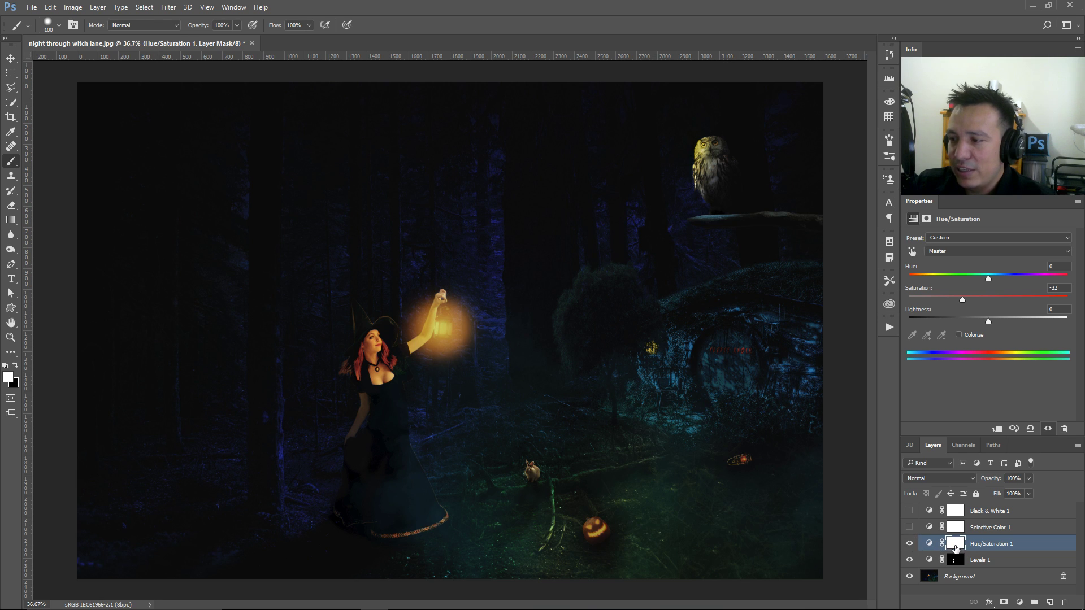
left_click(956, 547)
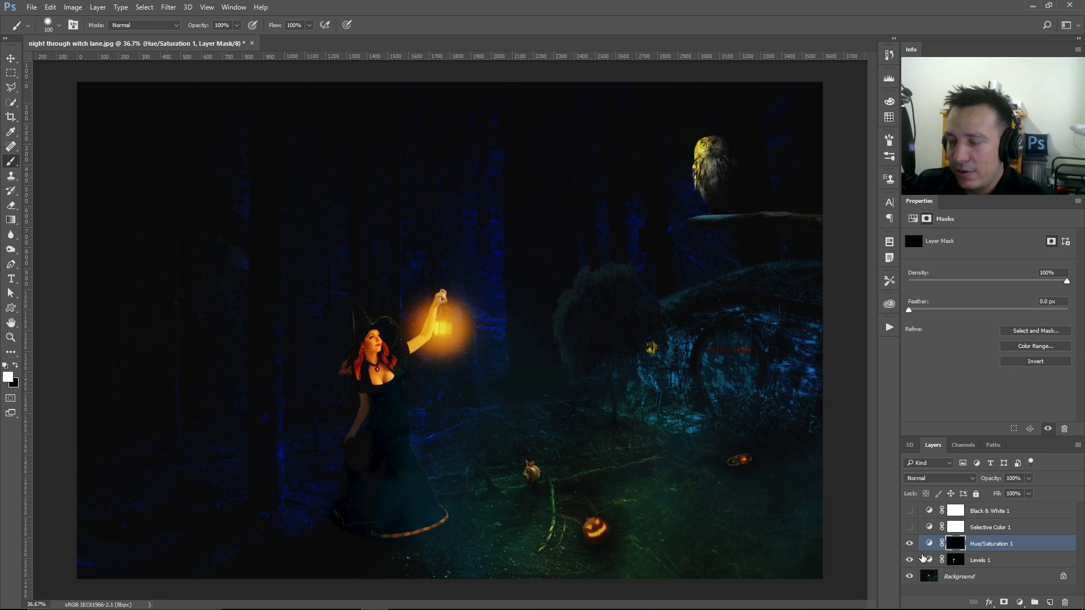
- Show the saturation map and paint white on the Hue/Saturation 1 mask over the lantern glow, witch, owl and large pumpkin
left_click(909, 529)
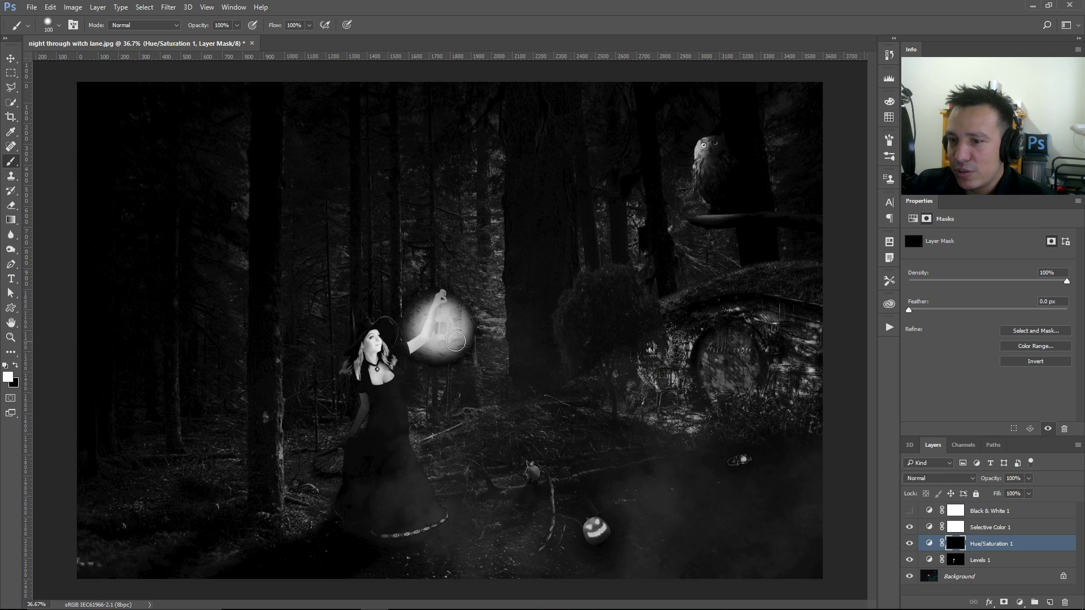
key("bracketright")
key("bracketright")
key("bracketright")
key("bracketright")
key("bracketright")
key("bracketright")
key("bracketright")
key("bracketright")
key("bracketright")
key("bracketright")
key("bracketleft")
key("bracketleft")
key("bracketleft")
key("bracketleft")
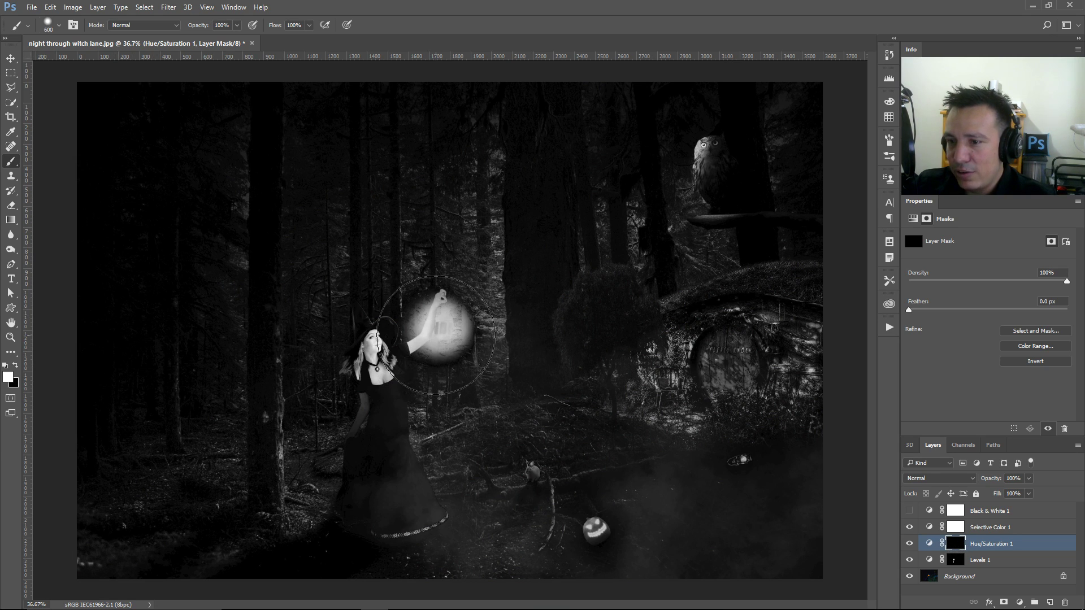
left_click_drag(435, 329, 438, 319)
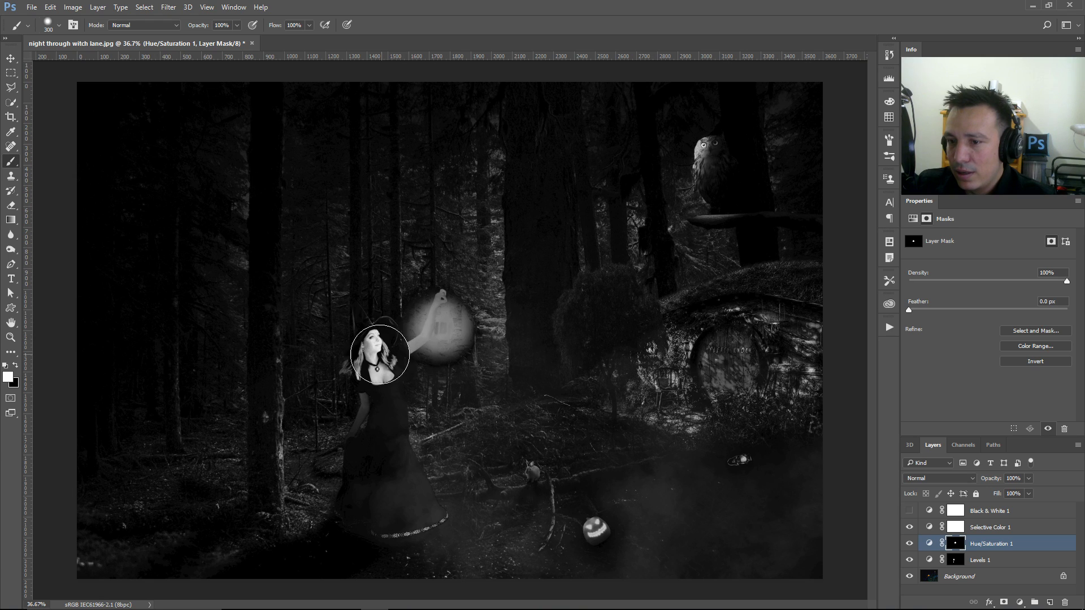
left_click(602, 532)
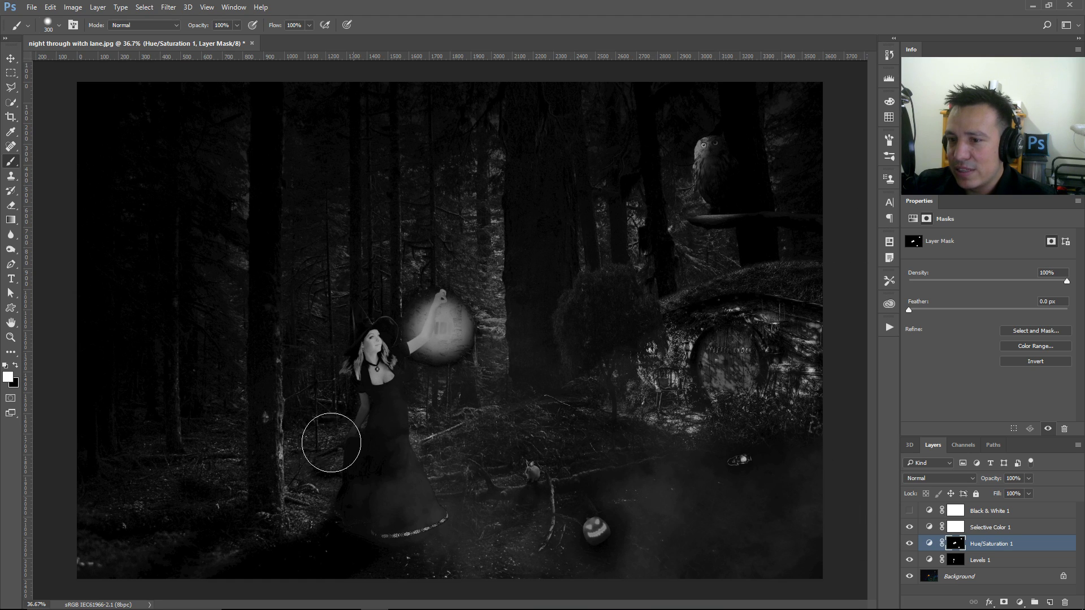
- Hide Selective Color 1, compare the image with and without Hue/Saturation 1, and lower that layer to 79% opacity
left_click(909, 529)
left_click(909, 543)
left_click(909, 543)
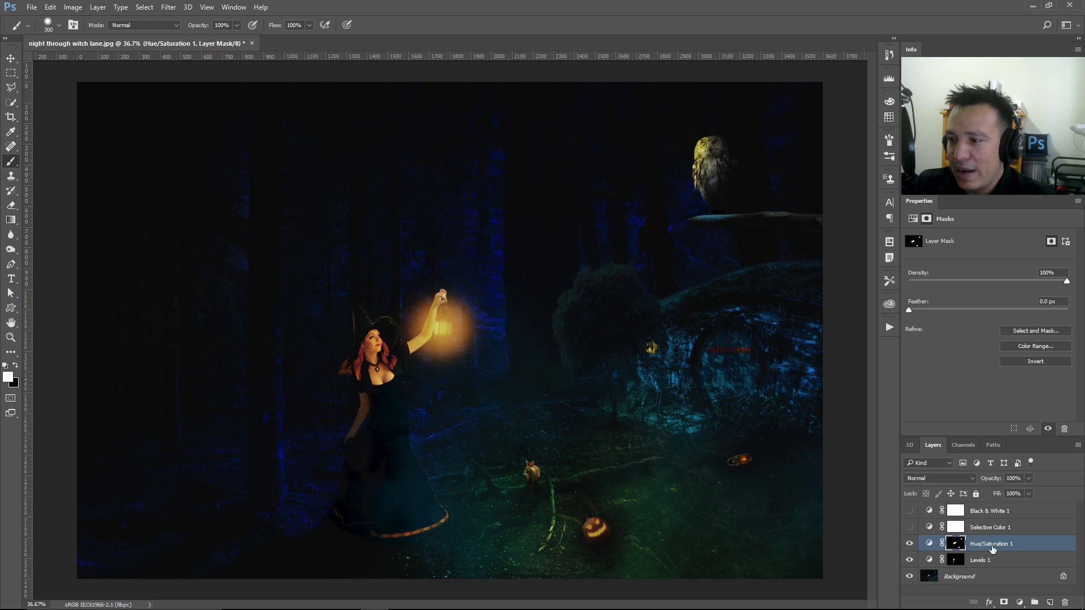
left_click(929, 544)
left_click_drag(996, 482, 984, 482)
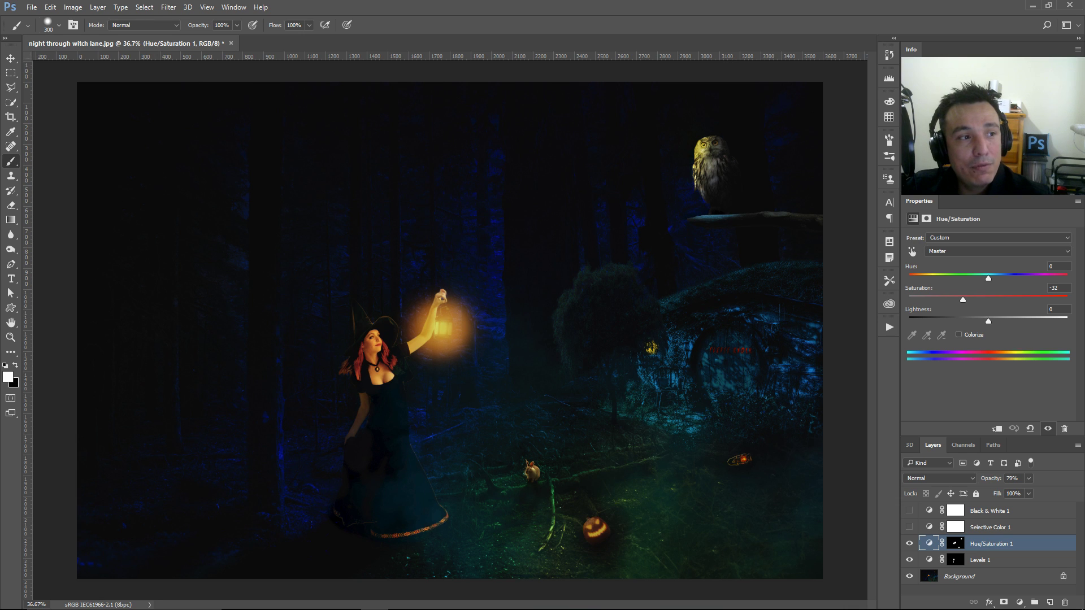
- Close night through witch lane.jpg without saving the changes
left_click(231, 44)
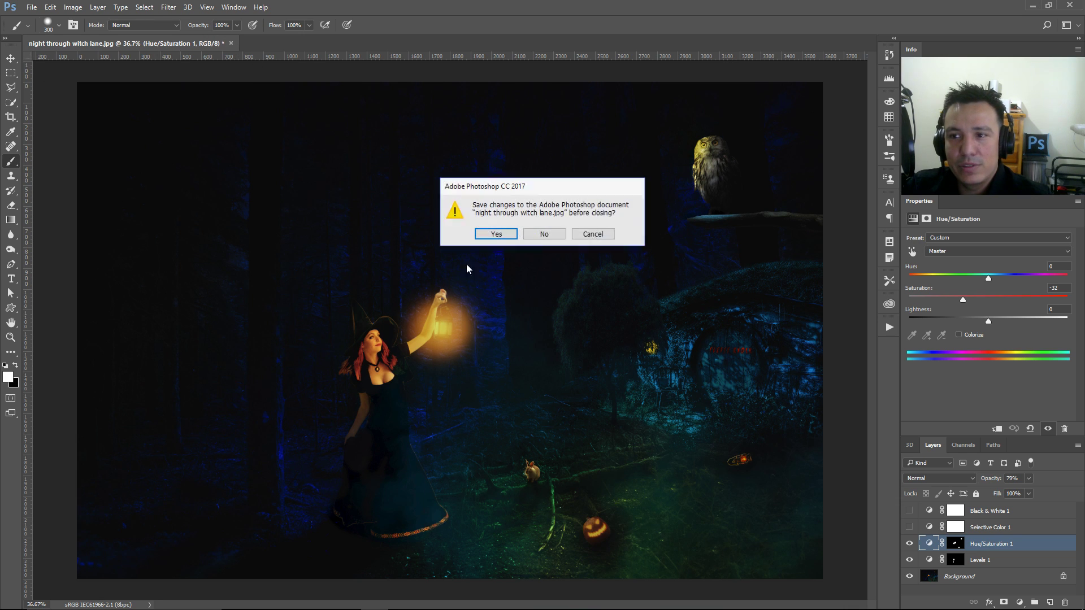
left_click(554, 235)
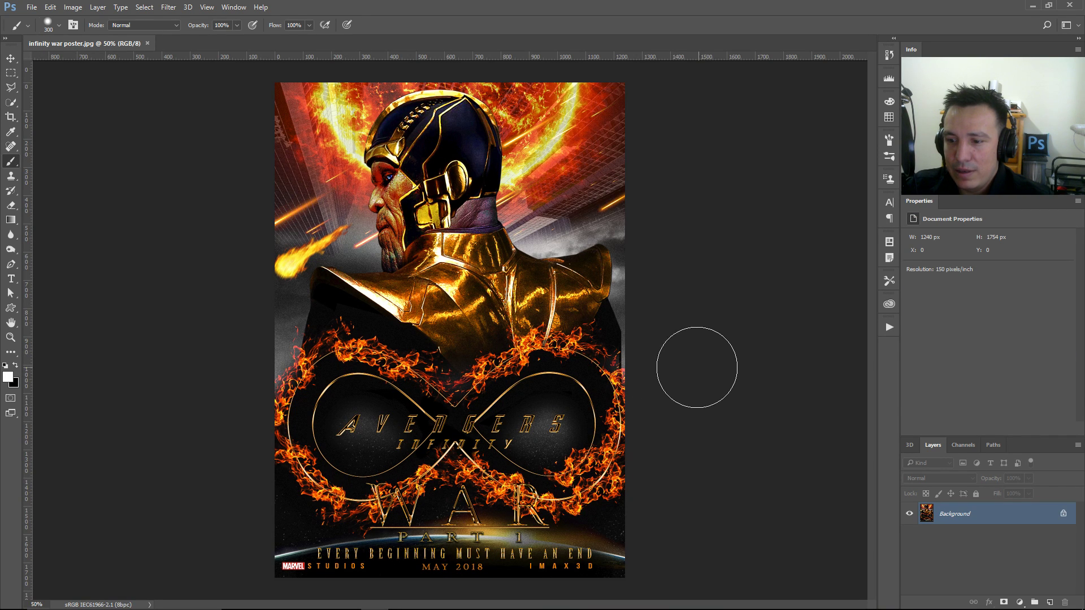
- Examine the helmeted head on the infinity war poster up close, and fit the whole poster on screen again
left_click(13, 340)
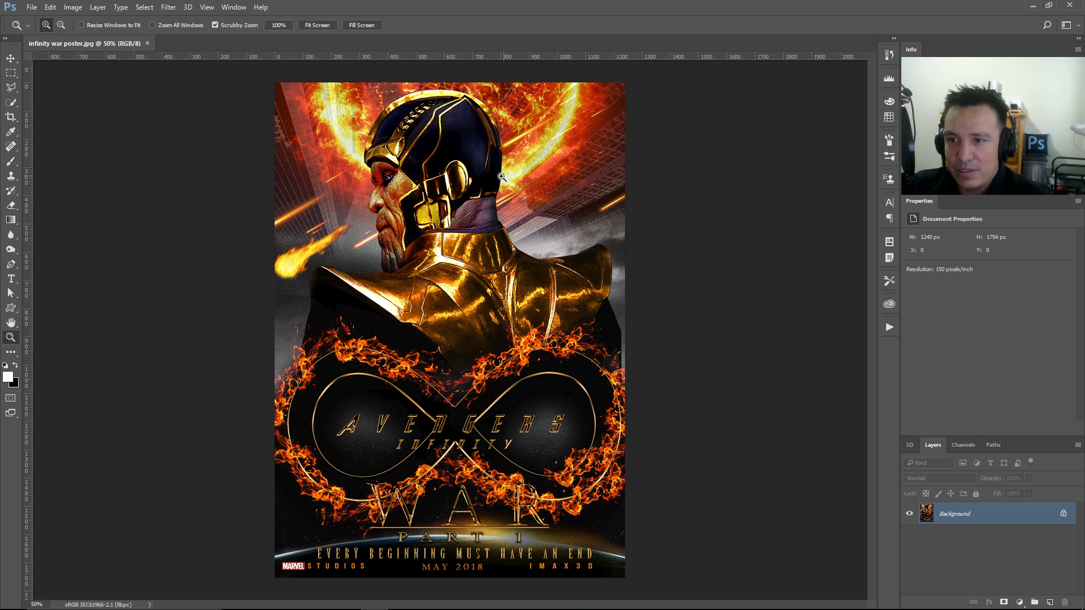
left_click(501, 176)
left_click(501, 176)
left_click(400, 176)
right_click(402, 176)
left_click(417, 181)
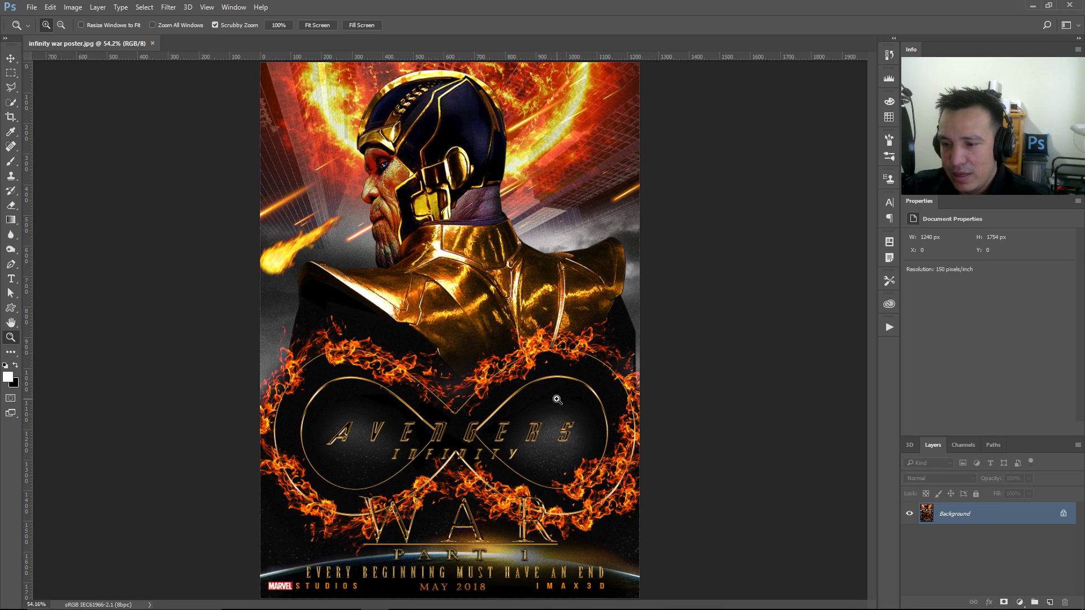
- Examine the AVENGERS INFINITY lettering and flaming infinity symbol at 100%, and return to the full poster view
left_click(581, 441)
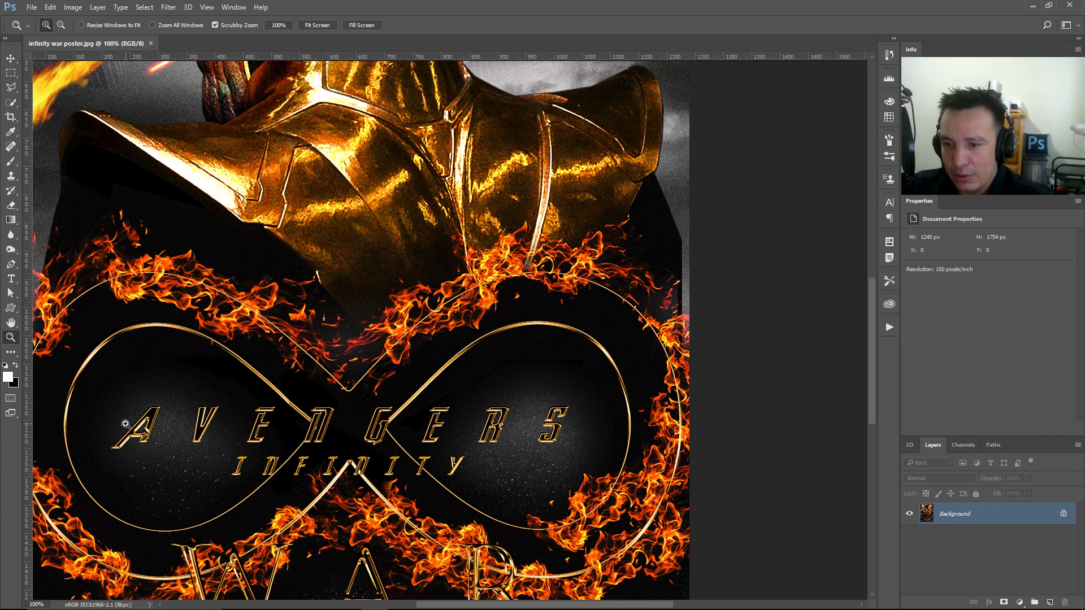
left_click_drag(310, 454, 323, 414)
right_click(337, 372)
left_click(341, 379)
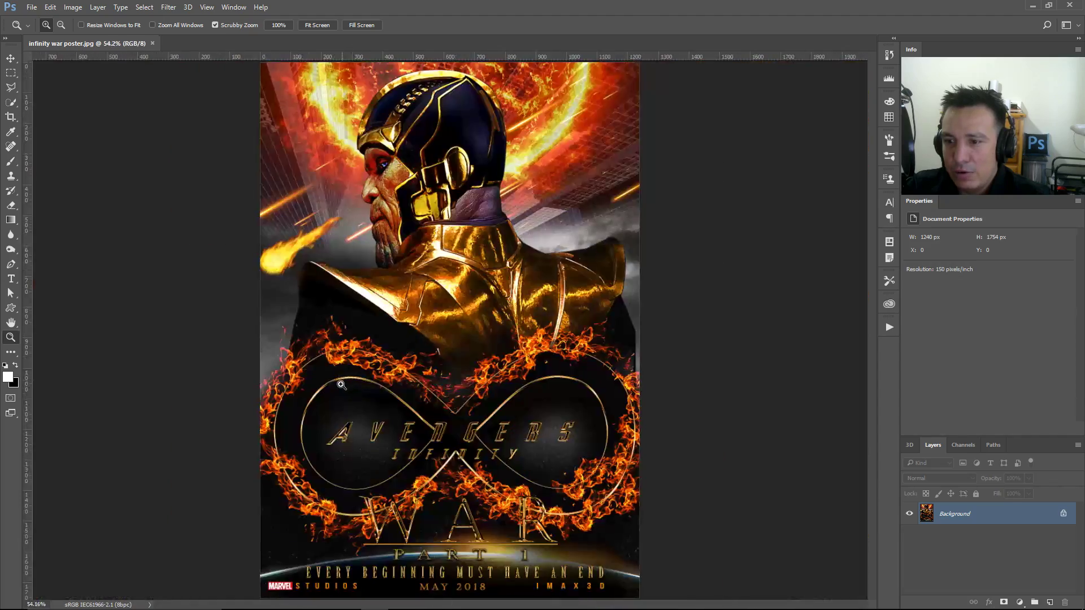
left_click_drag(434, 454, 434, 453)
right_click(433, 453)
left_click(451, 460)
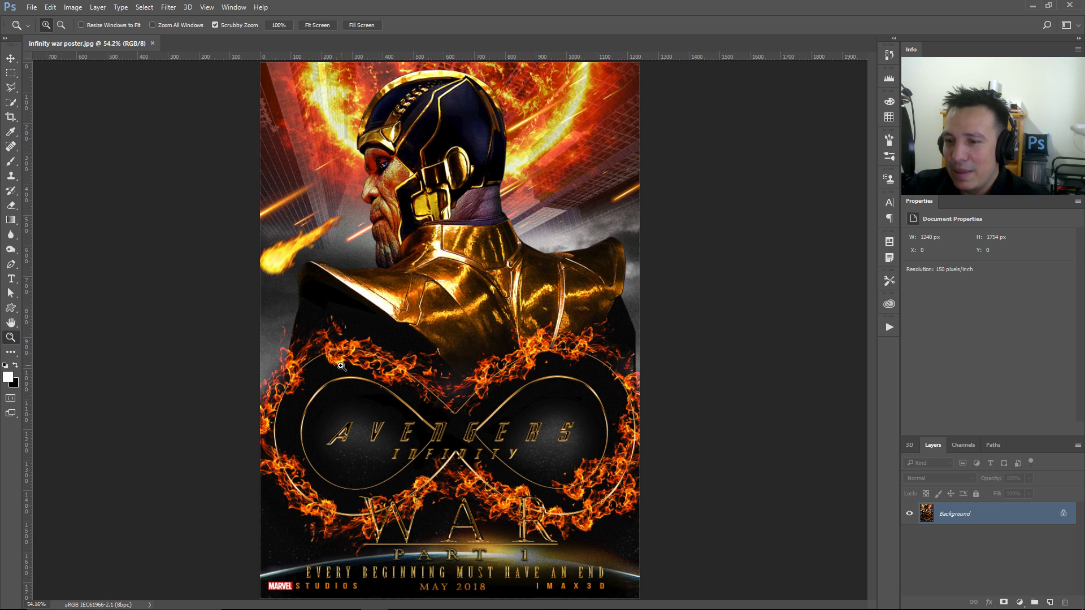
- Inspect the character's face, helmet and gold armor at 100%, and close infinity war poster.jpg
double_click(486, 310)
scroll(485, 310, "up", 8)
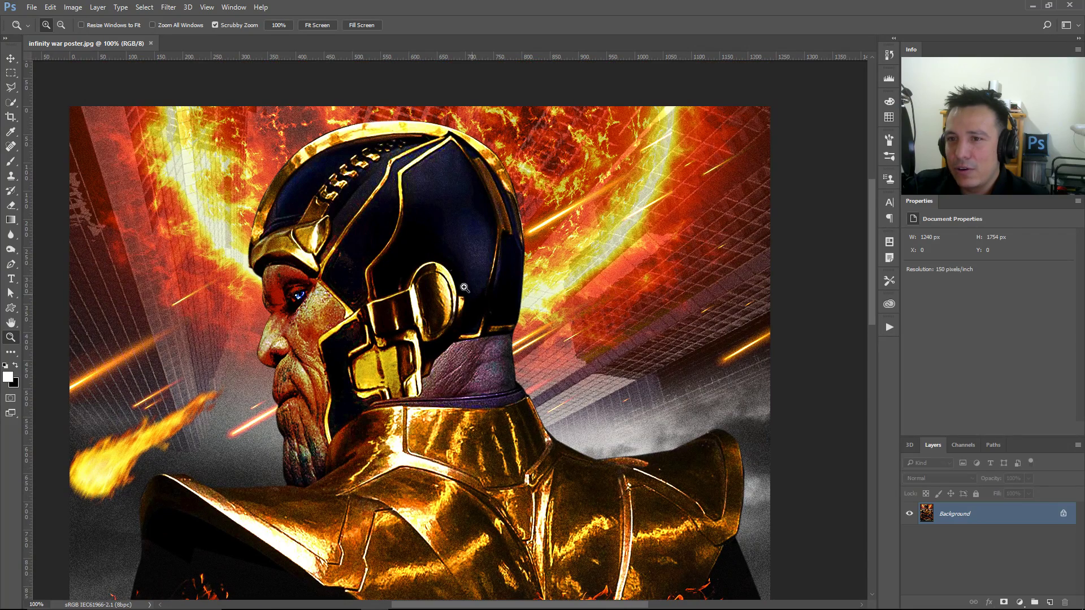
right_click(437, 245)
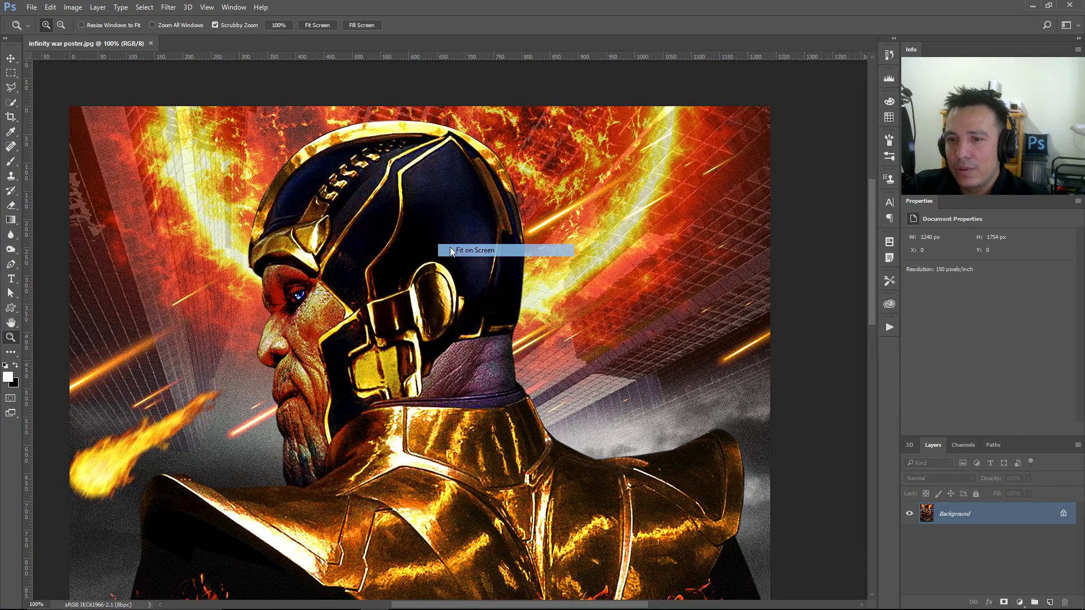
left_click(475, 250)
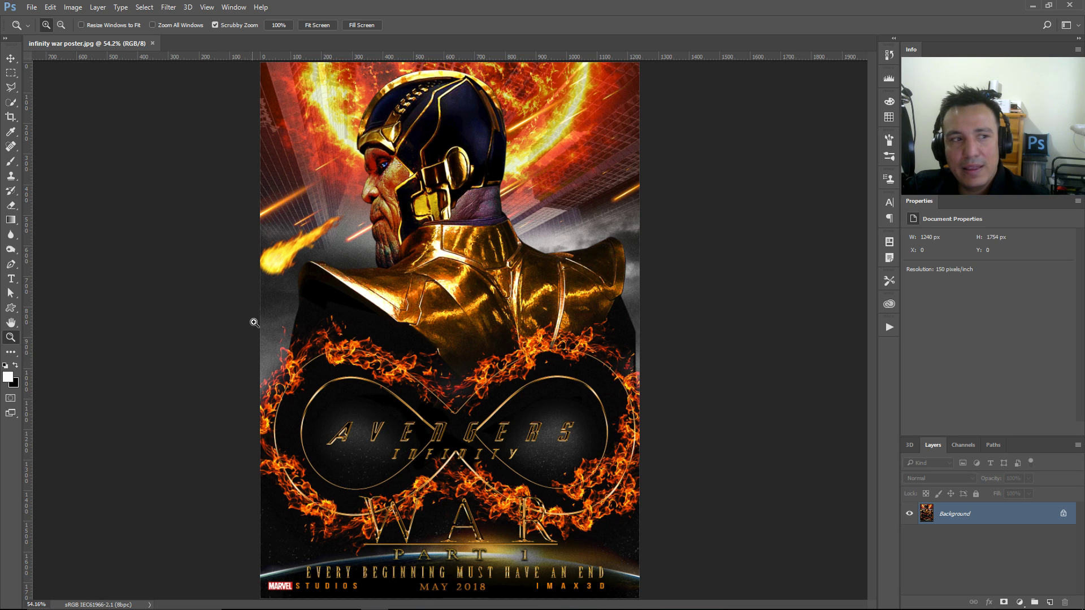
left_click(153, 44)
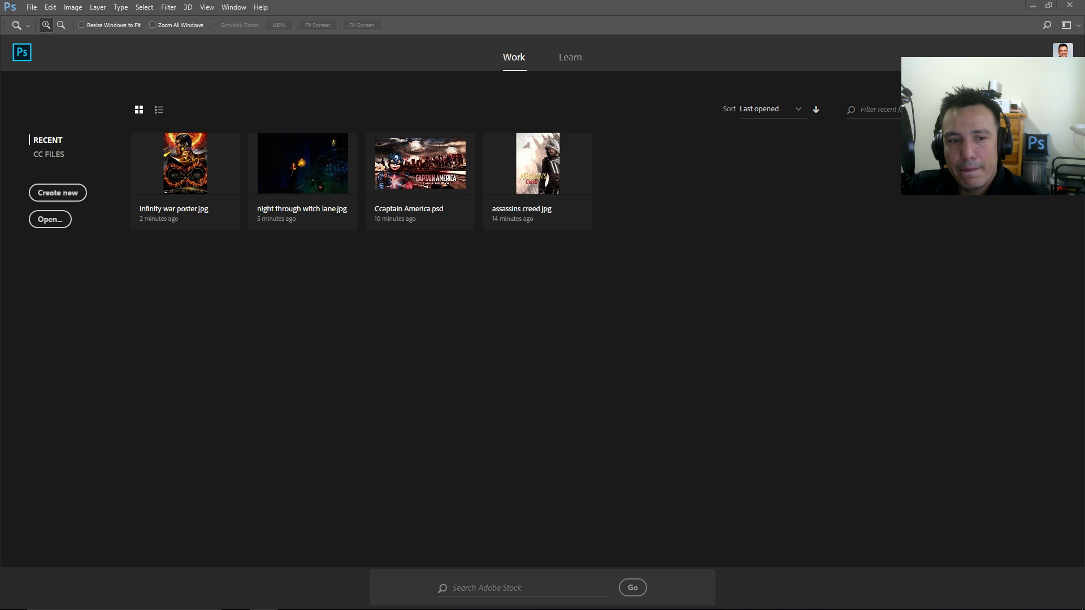
- Switch to the YouTube live chat window and read the viewers' recent comments and questions
left_click_drag(0, 198, 225, 171)
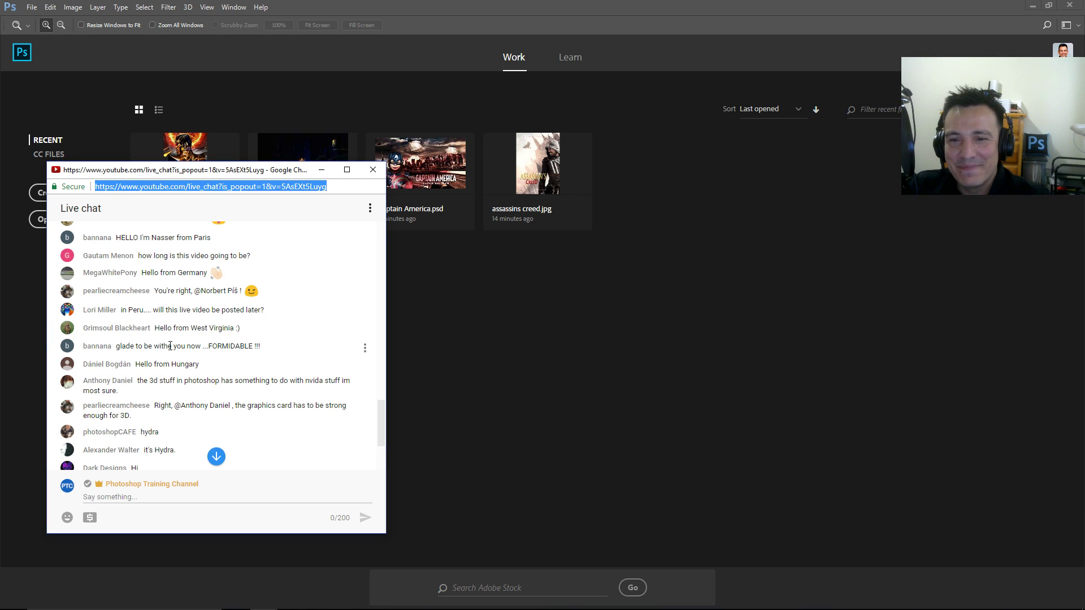
scroll(169, 288, "down", 1)
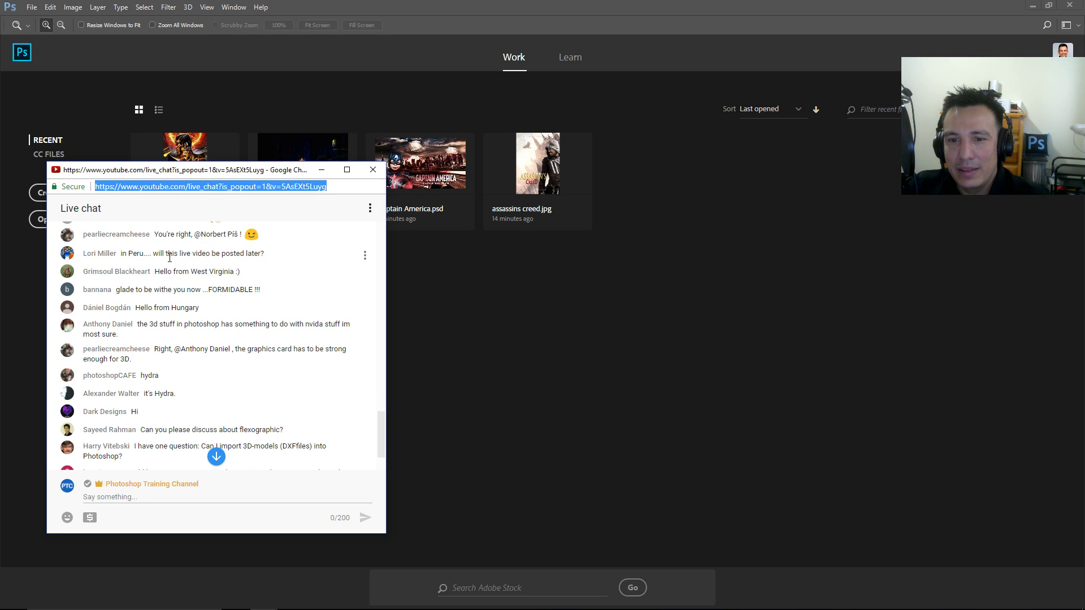
scroll(299, 269, "down", 1)
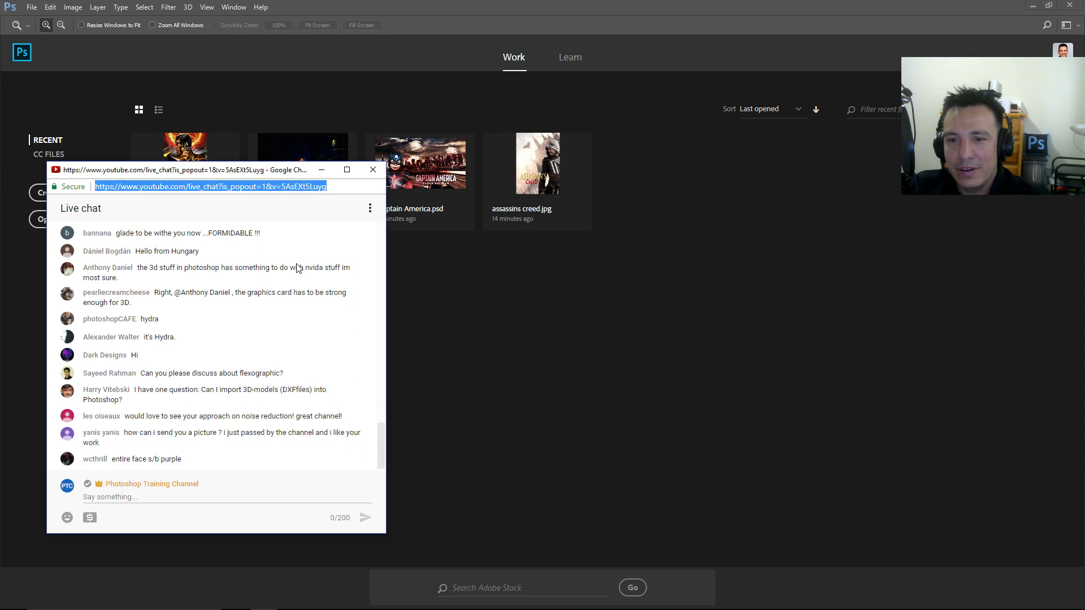
scroll(298, 269, "up", 1)
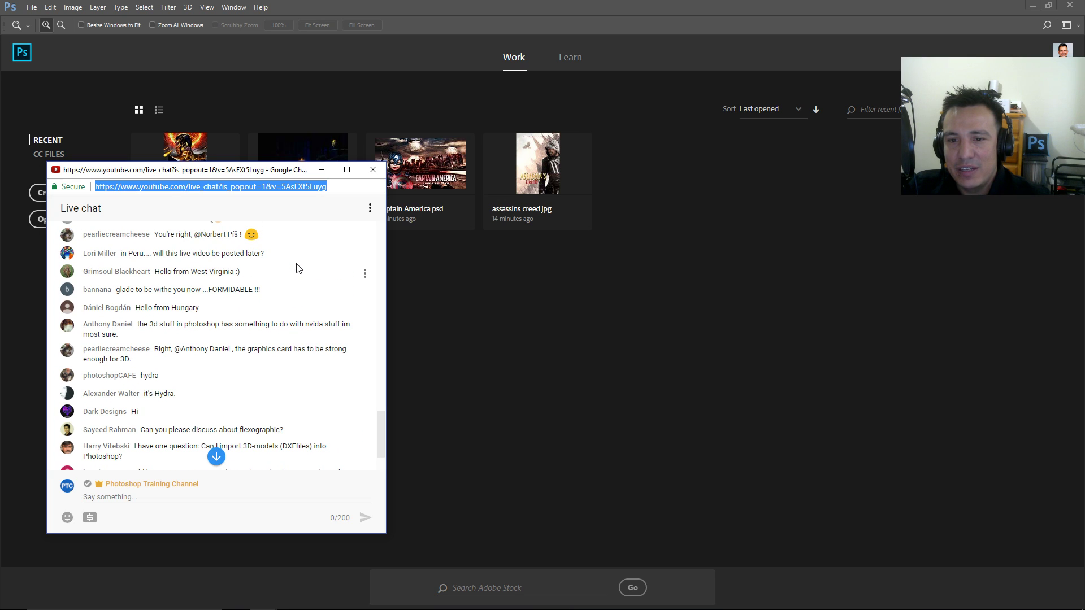
scroll(298, 268, "down", 1)
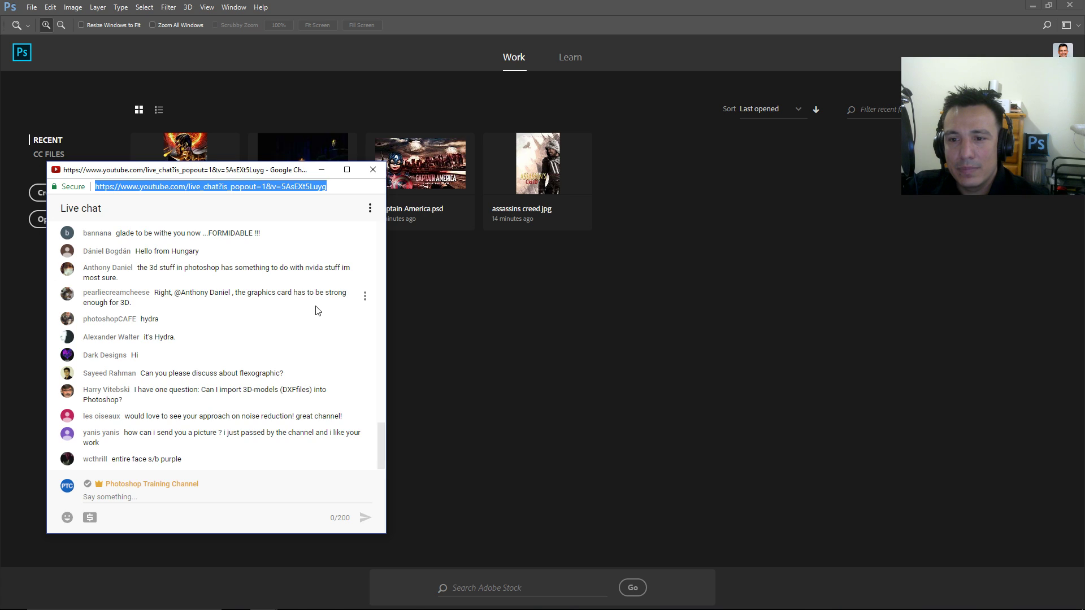
- Move the live chat window off the screen and open photoshoptrainingchannel.com in a maximized Chrome window
left_click(378, 433)
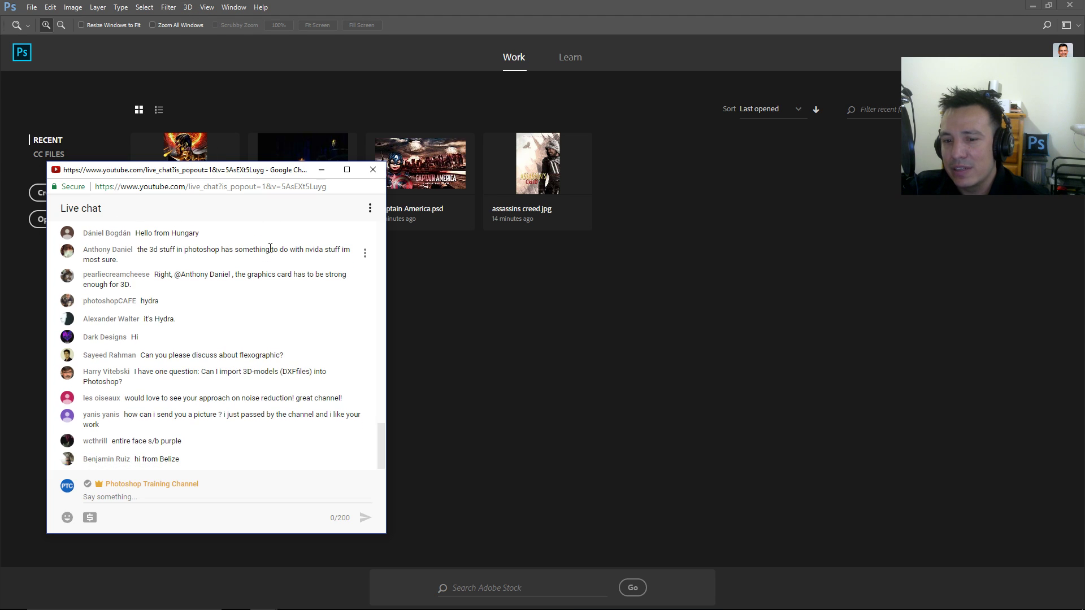
left_click_drag(264, 175, 0, 164)
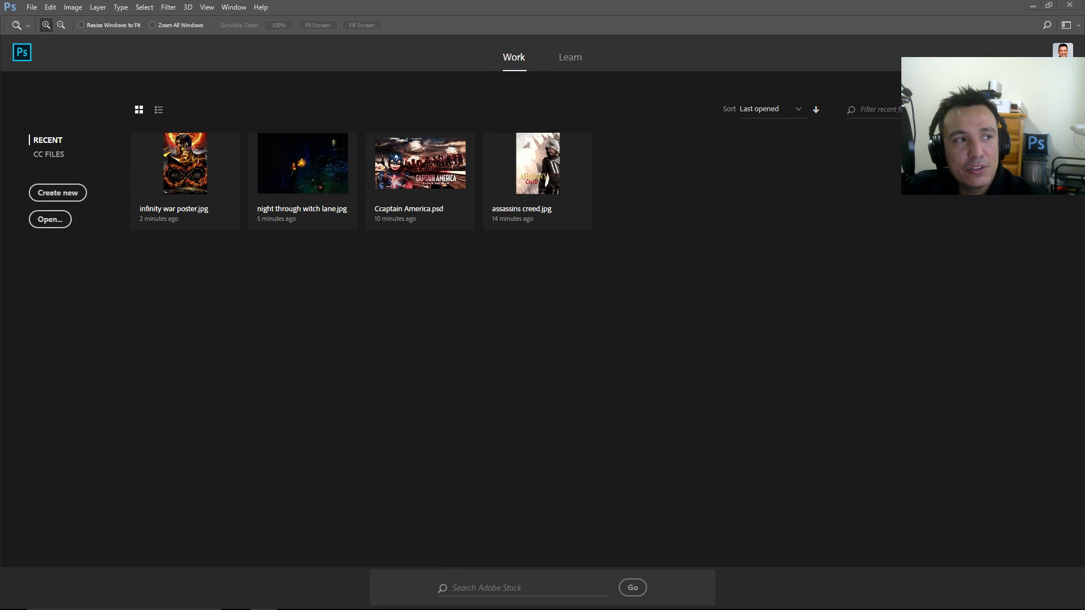
left_click_drag(218, 609, 218, 53)
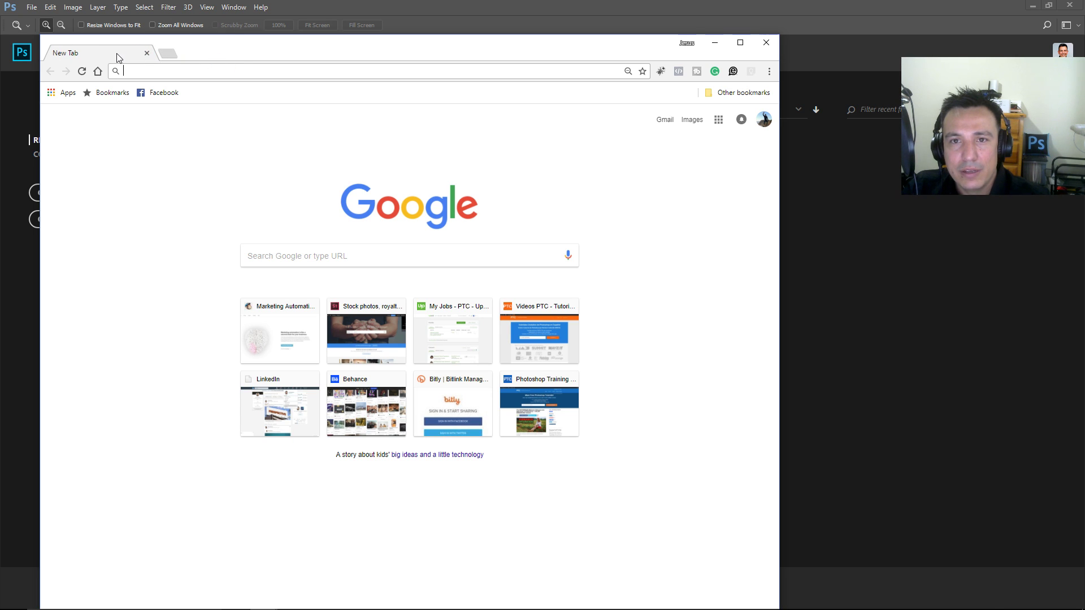
type("photoshoptrainingchannel.com")
key("Return")
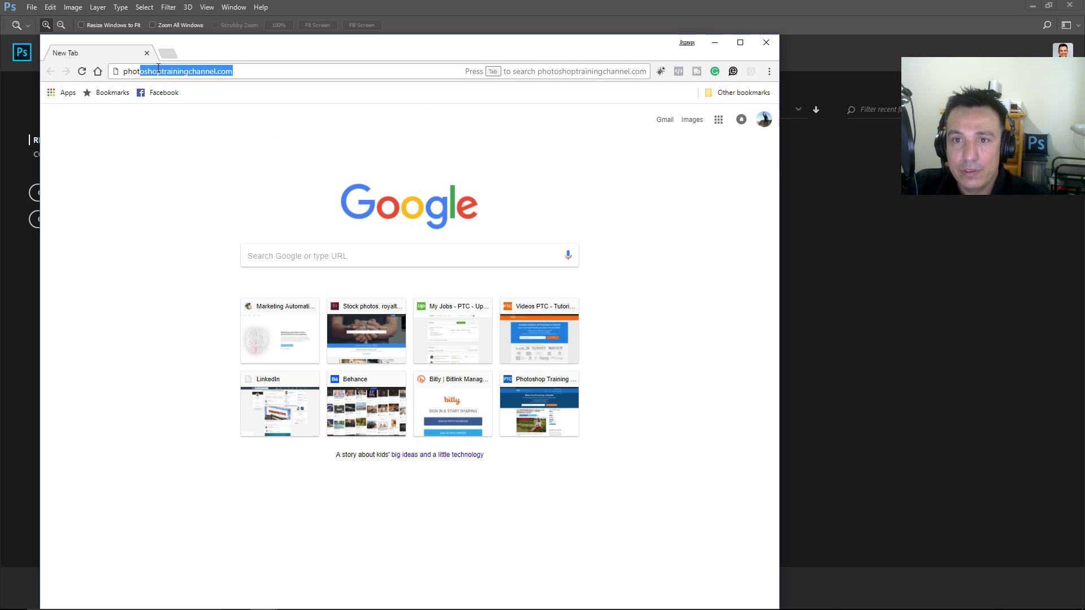
left_click(741, 43)
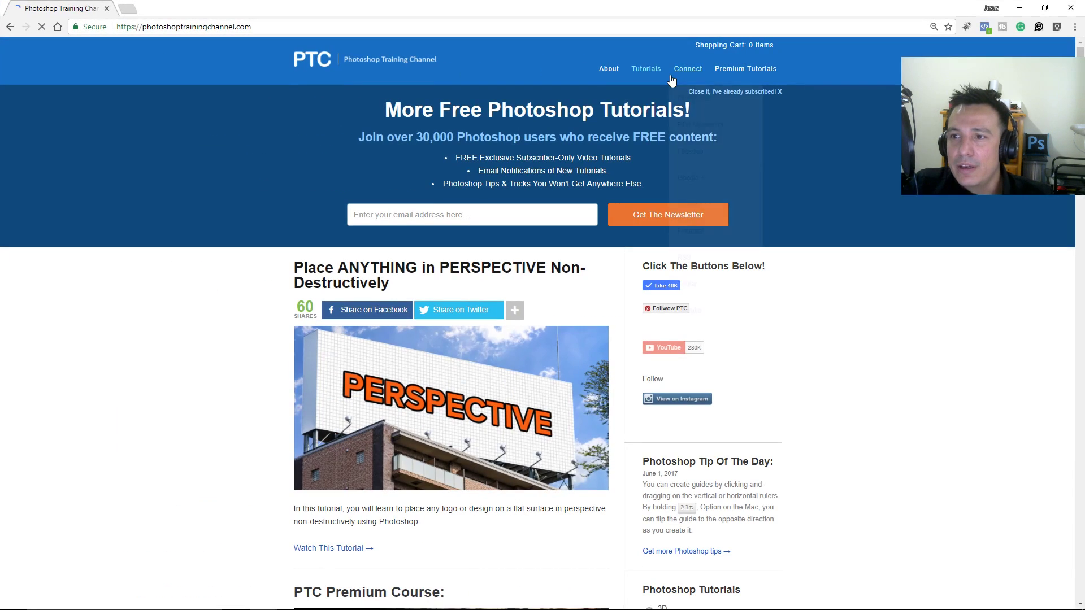
- Look over the newsletter sign-up's email field and the web address of the Photoshop Training Channel site
left_click(363, 219)
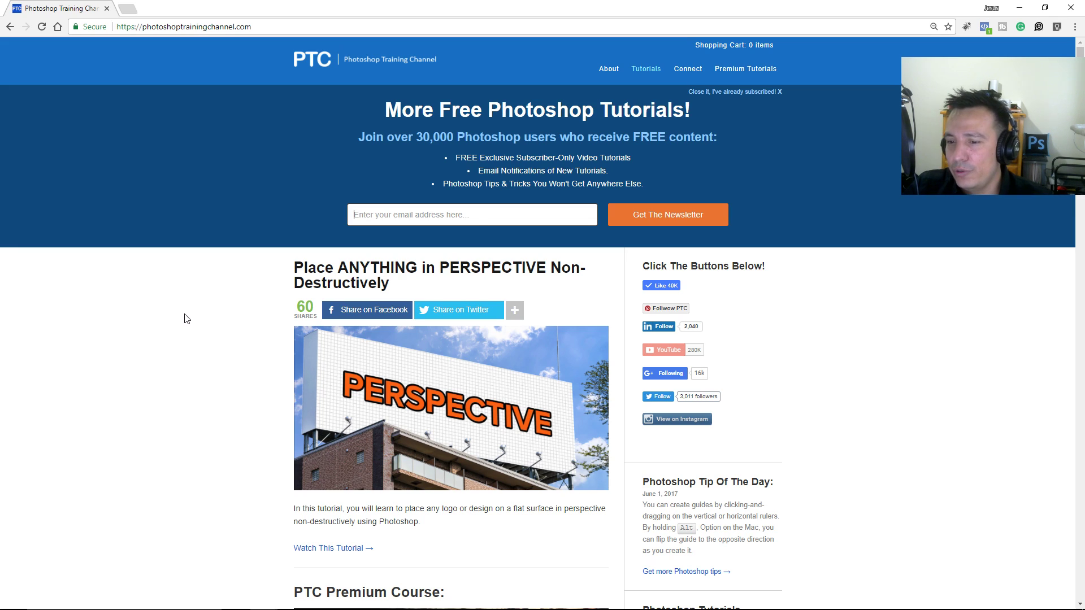
left_click(226, 24)
left_click(182, 281)
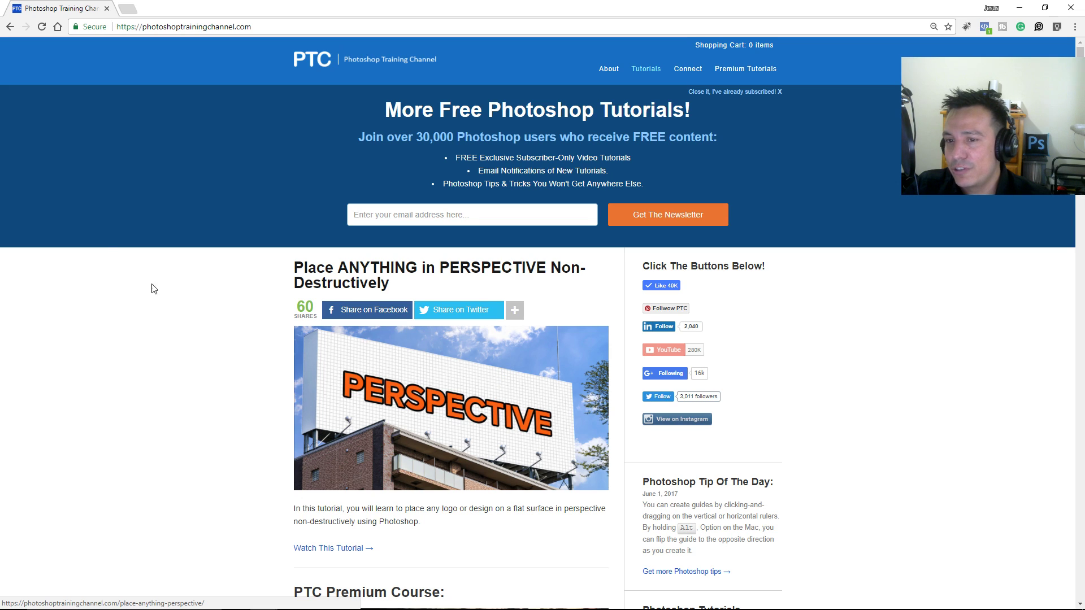
- Open the Photoshop Training Channel page on YouTube, and view its playlists before returning to the channel home
left_click(186, 26)
type("you")
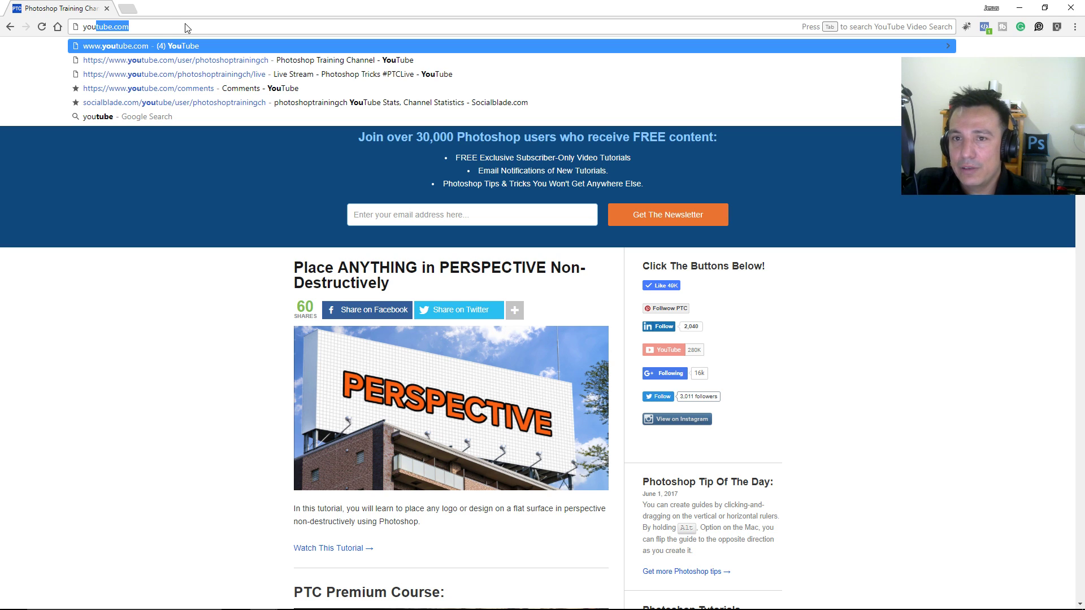
key("Down")
key("Return")
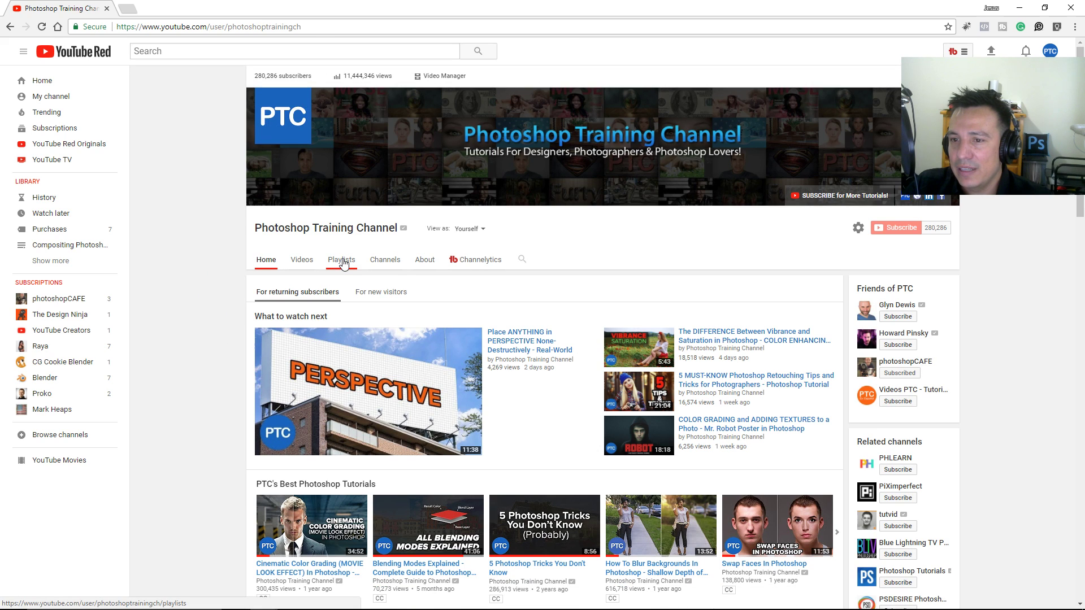
left_click(342, 261)
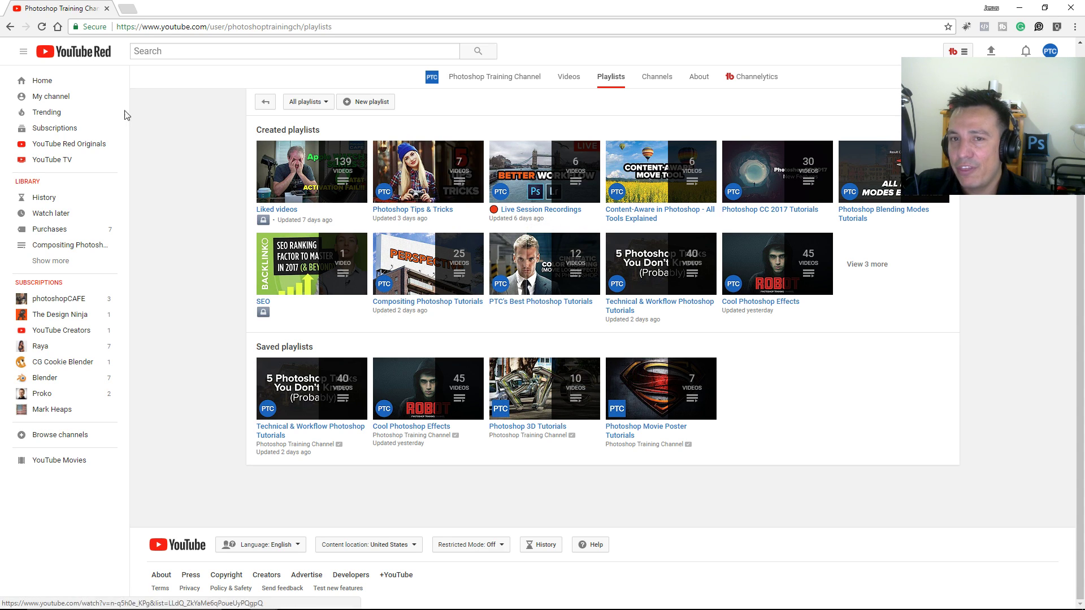
left_click(11, 29)
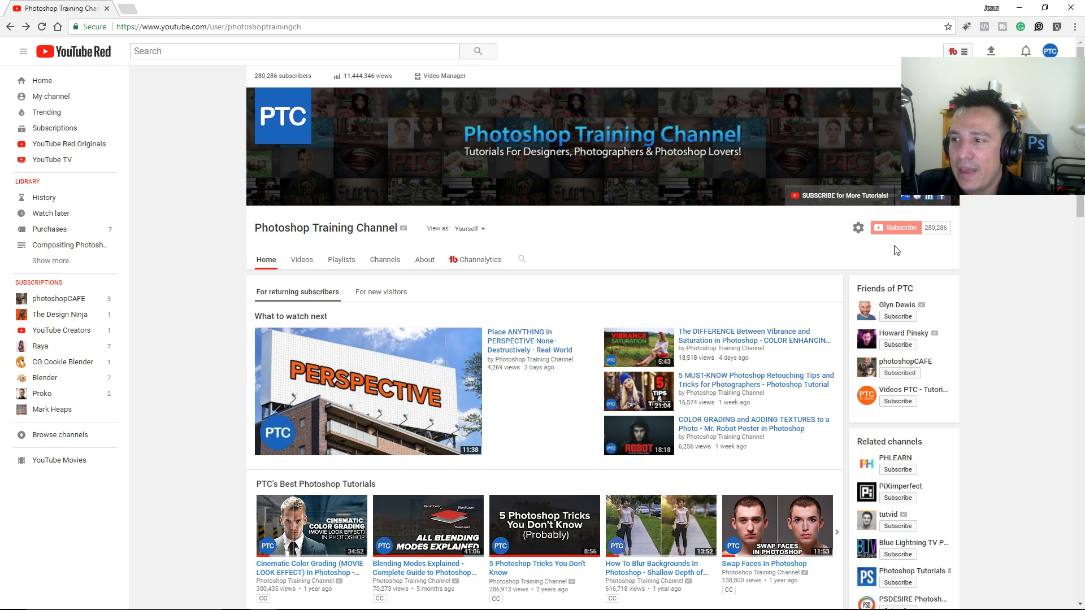
- Visit the photoshopCAFE channel from the Friends of PTC list and return to the Photoshop Training Channel home
left_click(922, 363)
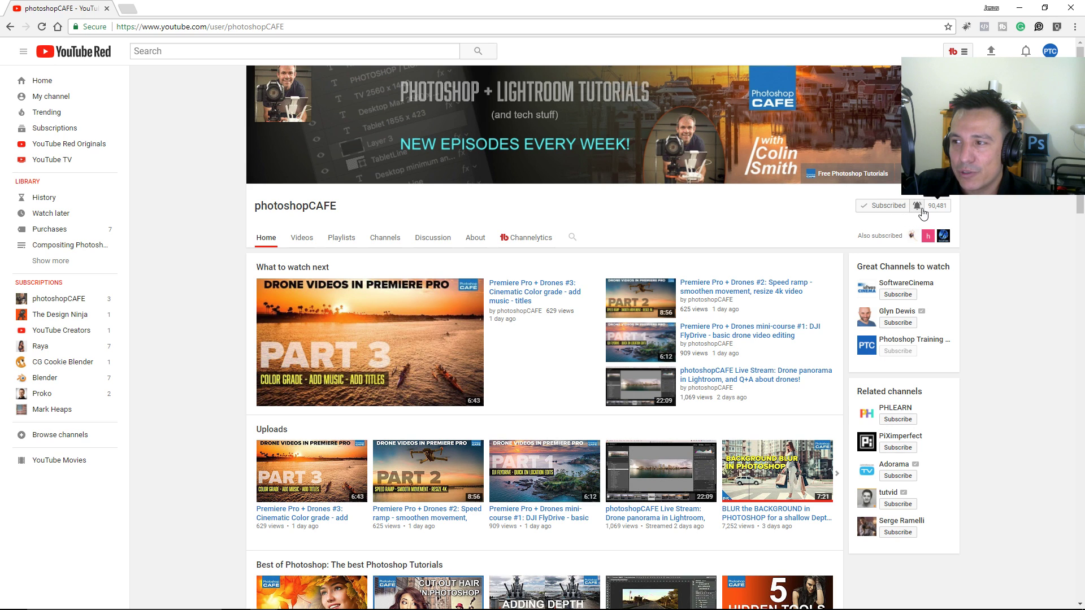
left_click(9, 27)
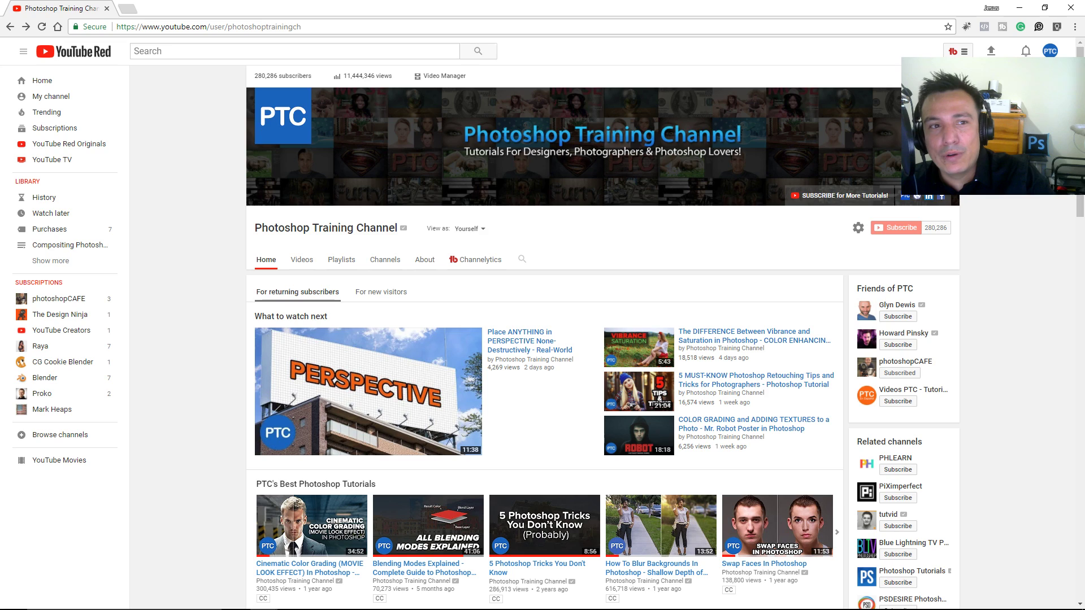
key("alt+Tab")
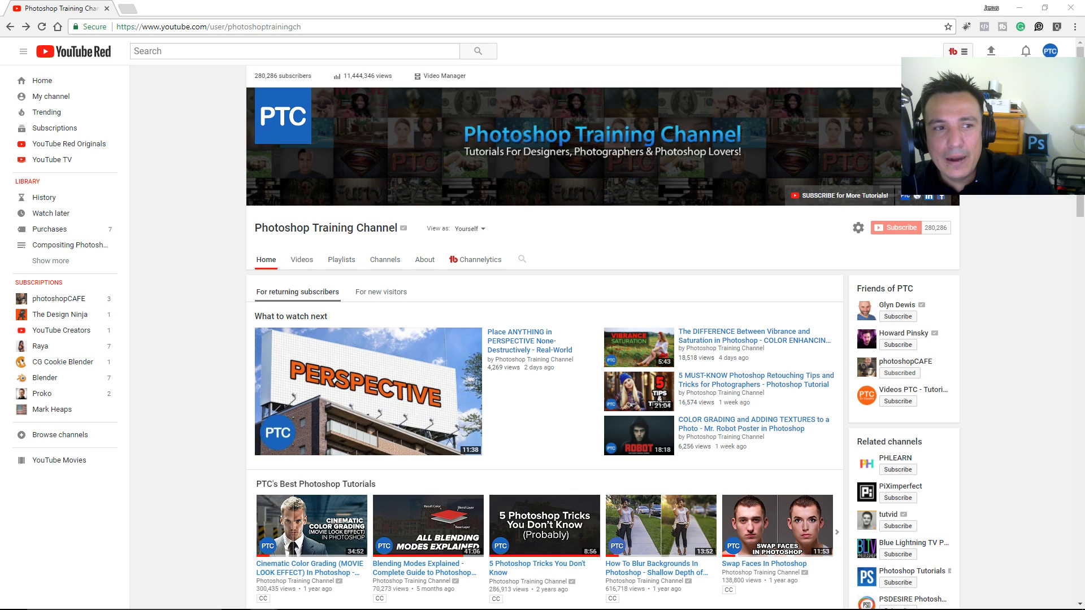
- Open the channel's Live Session Recordings playlist and play the "See My First Composite Ever!" live replay
left_click(341, 261)
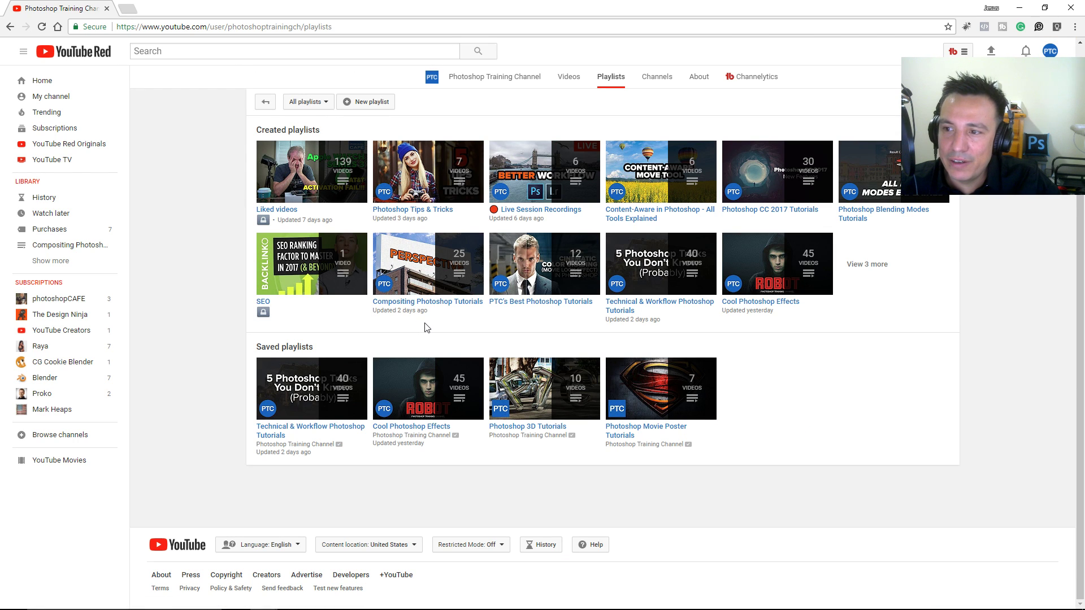
left_click(537, 209)
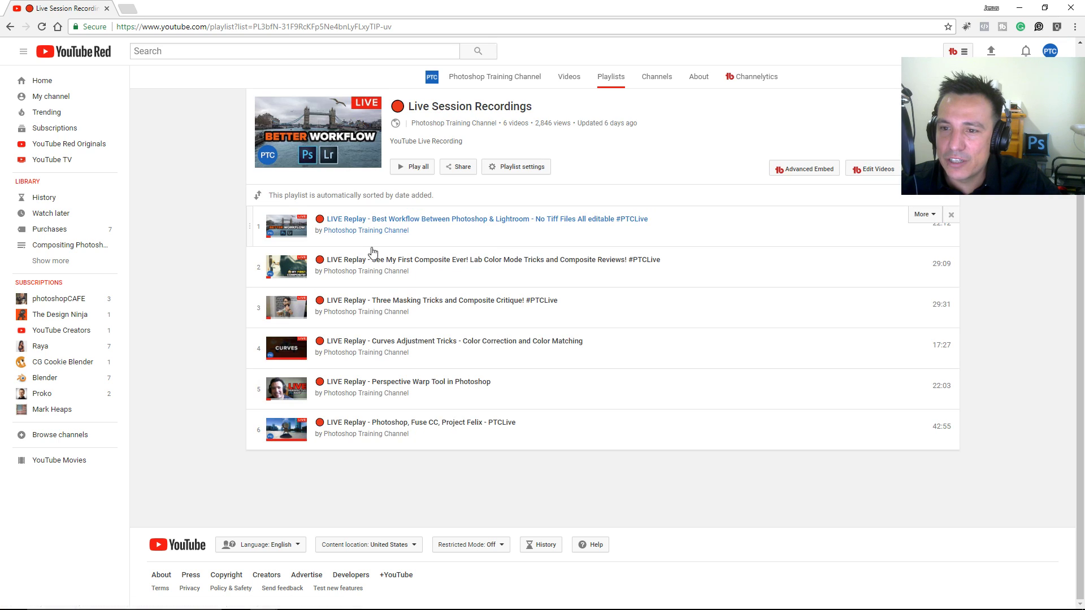
left_click(360, 261)
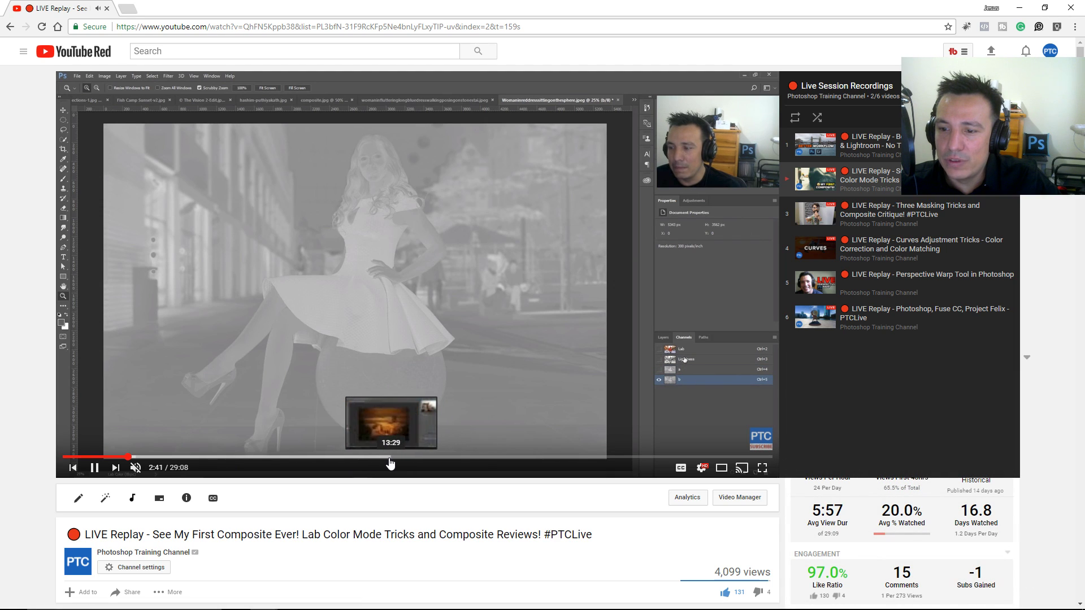
- Pause the replay at 12:09 to view the composite in full screen, and go back to the Live Session Recordings playlist
left_click(358, 457)
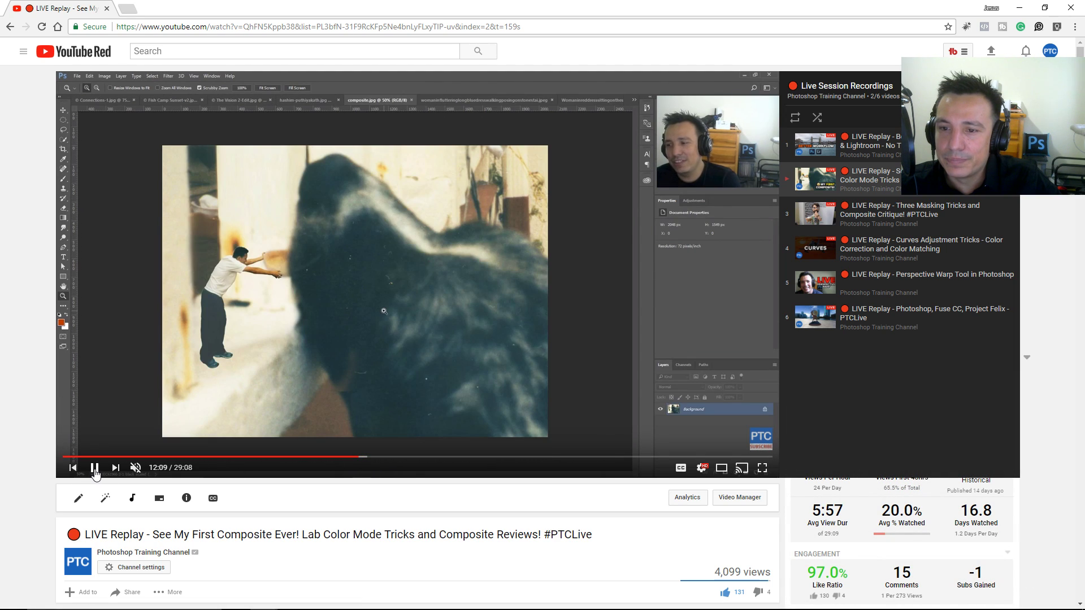
left_click(95, 469)
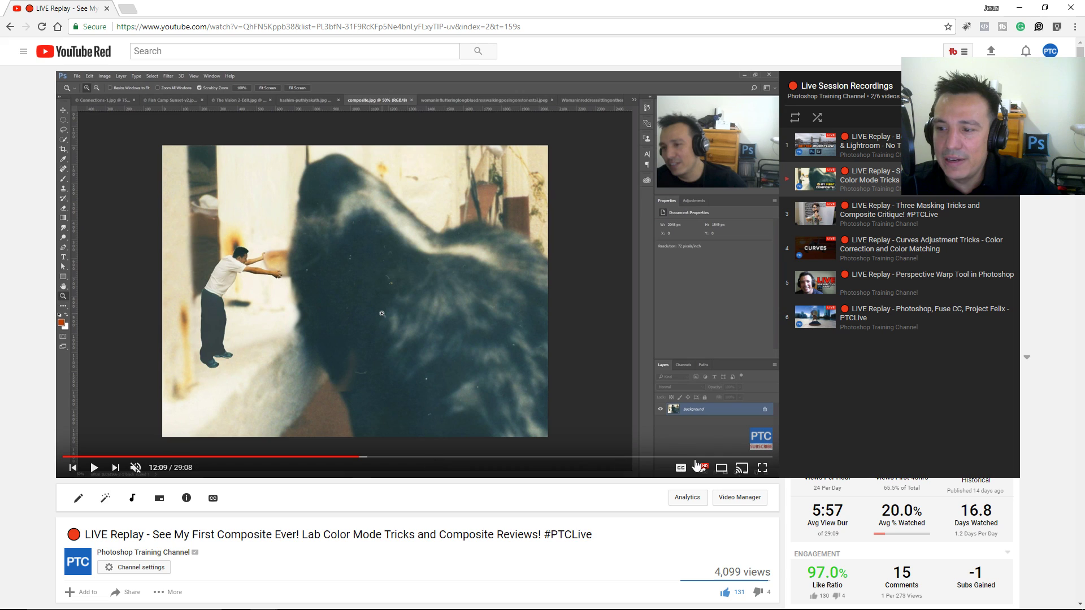
left_click(761, 467)
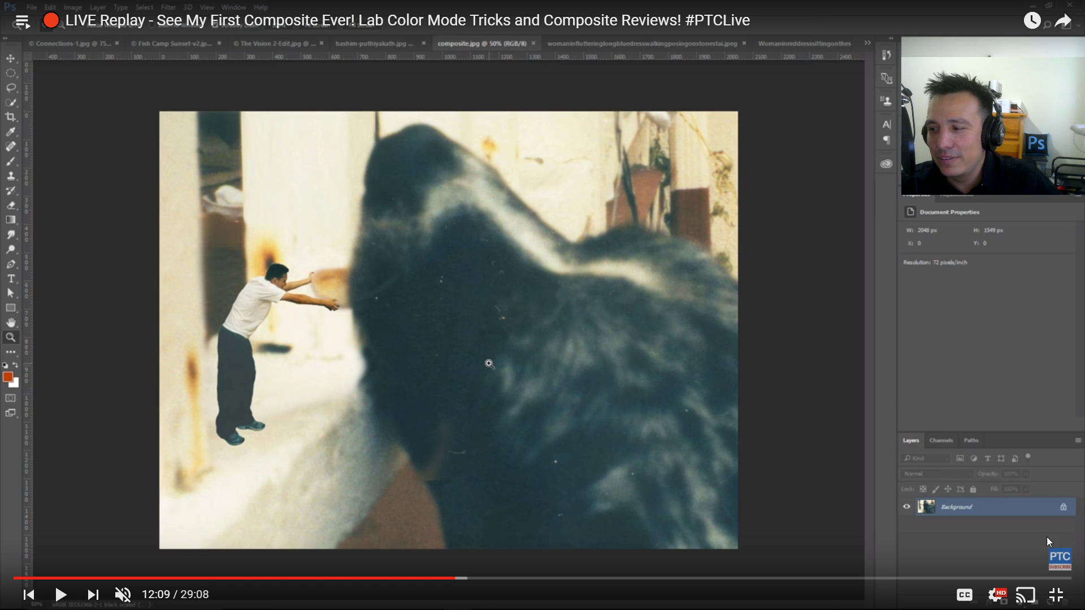
left_click(1055, 594)
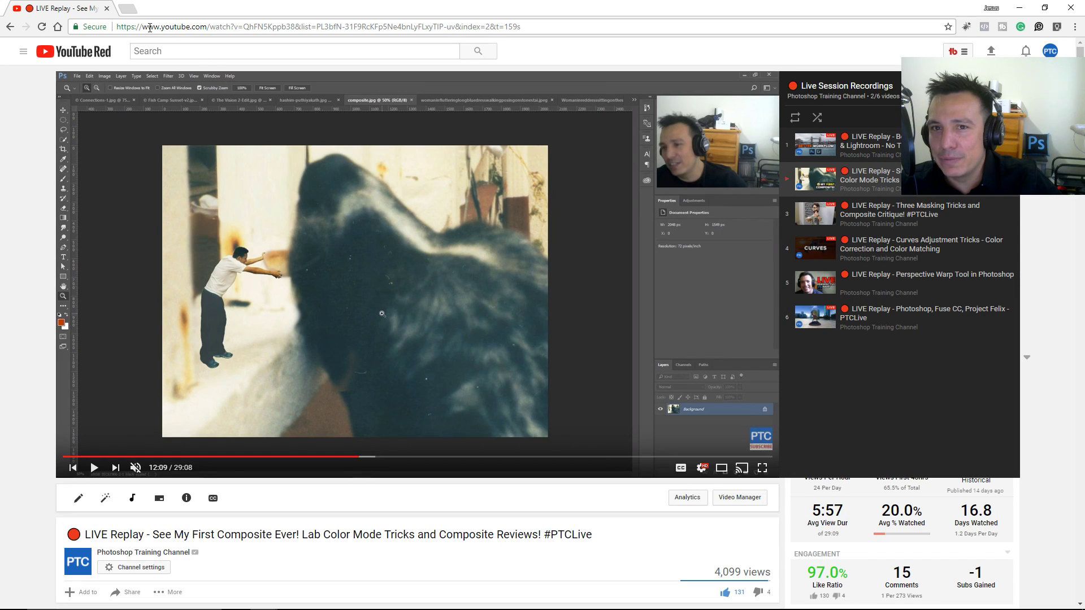
key("alt+Left")
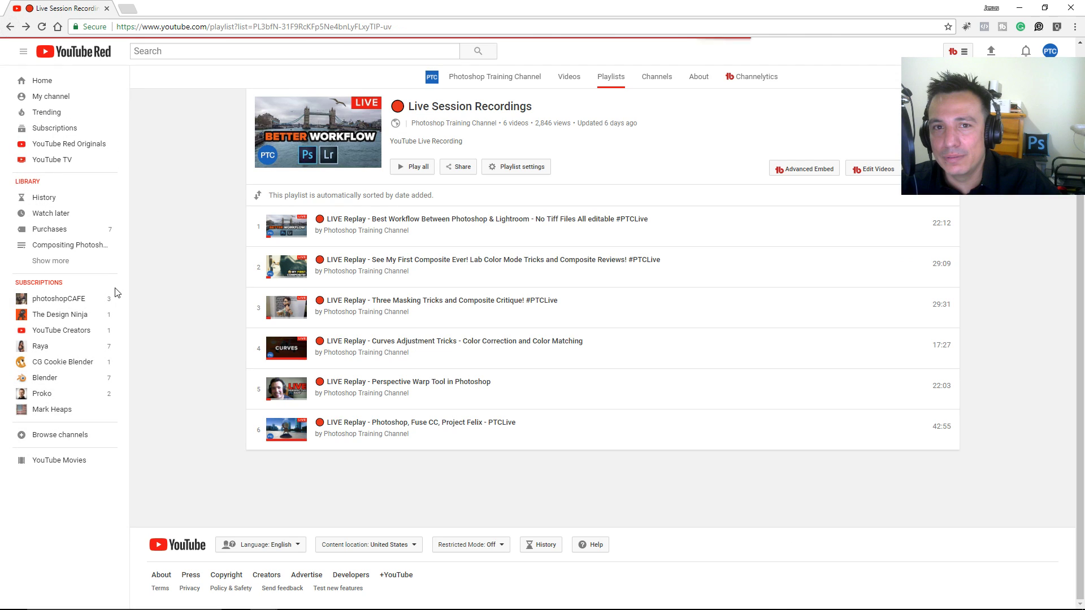